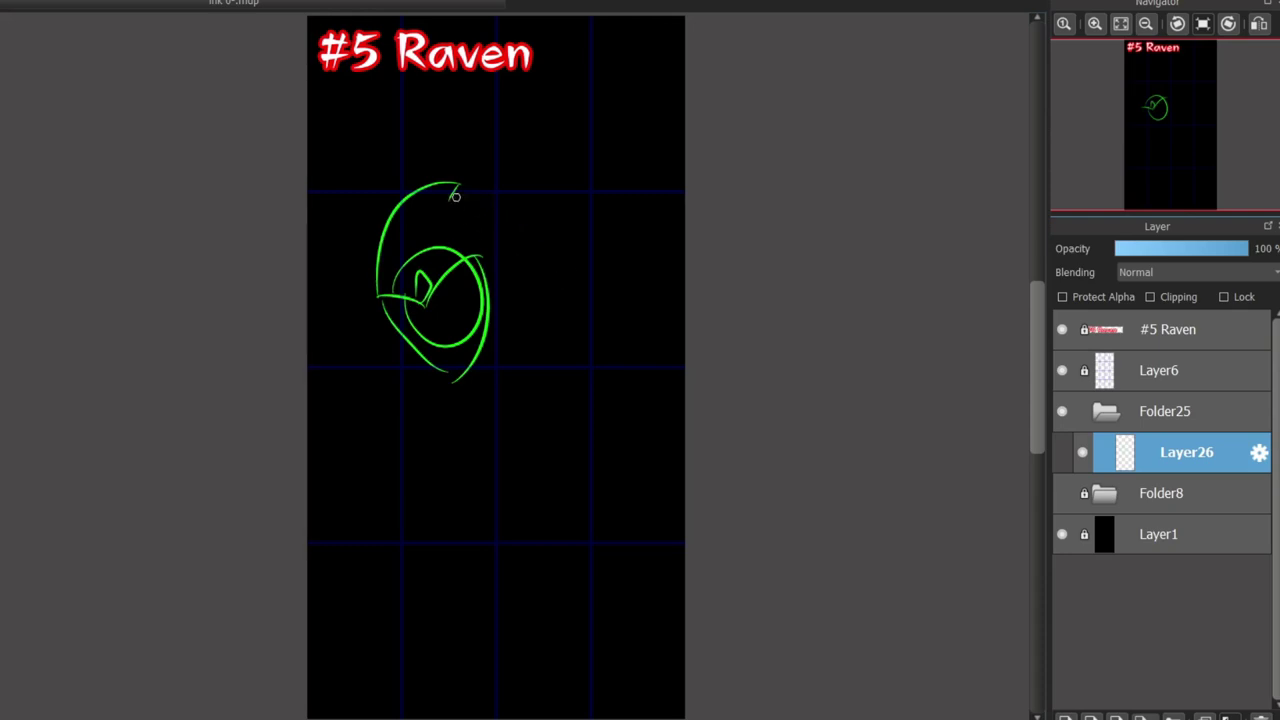
# Undo the rough hooded-head sketch to clear the canvas.
pyautogui.moveTo(455, 196); pyautogui.dragTo(625, 400)
pyautogui.hotkey('ctrl', 'z')
pyautogui.hotkey('ctrl', 'z')
pyautogui.hotkey('ctrl', 'z')
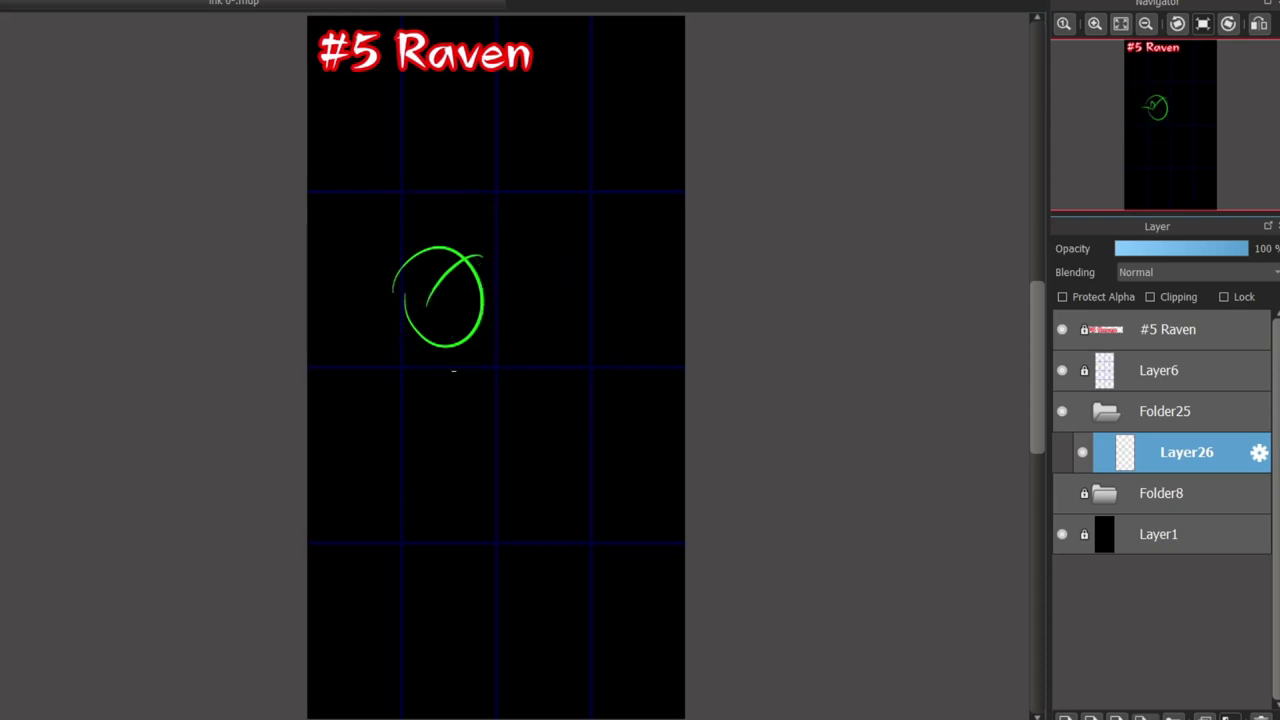
pyautogui.hotkey('ctrl', 'z')
pyautogui.moveTo(479, 246); pyautogui.dragTo(455, 382)
pyautogui.hotkey('ctrl', 'z')
pyautogui.hotkey('ctrl', 'z')
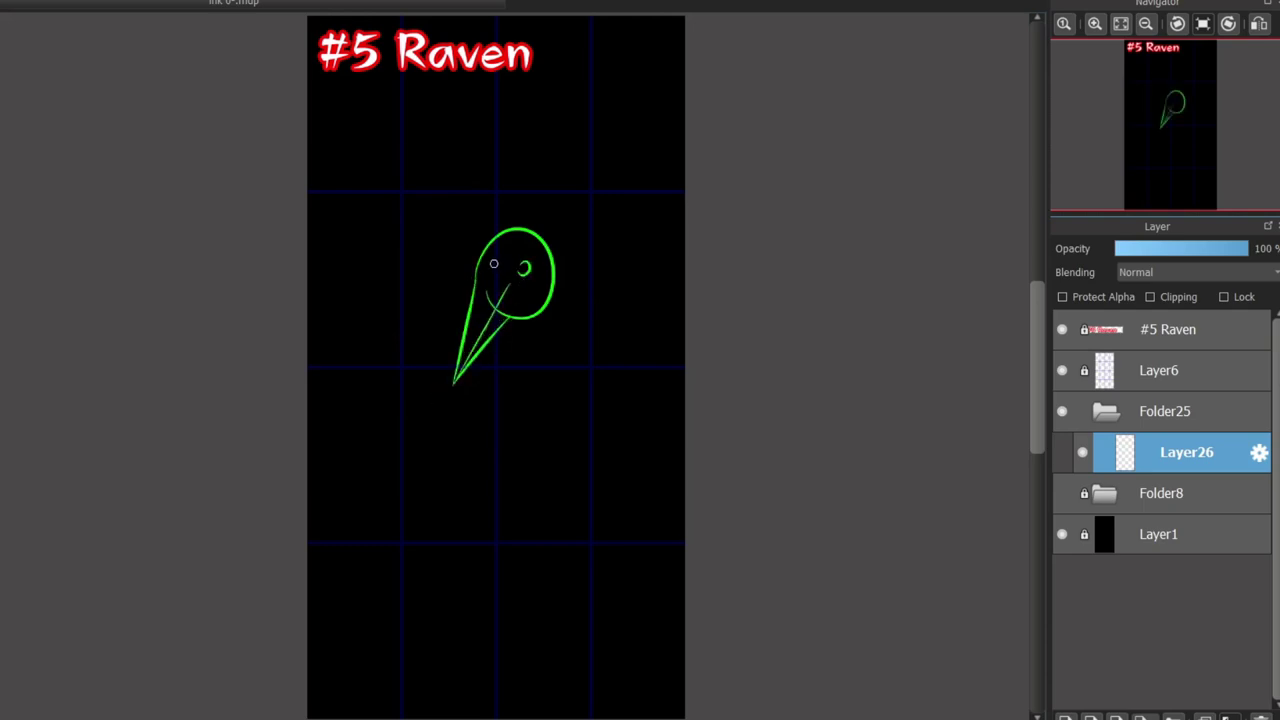
pyautogui.moveTo(486, 250); pyautogui.dragTo(564, 246)
pyautogui.hotkey('ctrl', 'z')
pyautogui.hotkey('ctrl', 'z')
pyautogui.hotkey('ctrl', 'z')
pyautogui.hotkey('ctrl', 'z')
pyautogui.hotkey('ctrl', 'z')
pyautogui.hotkey('ctrl', 'z')
pyautogui.hotkey('ctrl', 'z')
pyautogui.hotkey('ctrl', 'z')
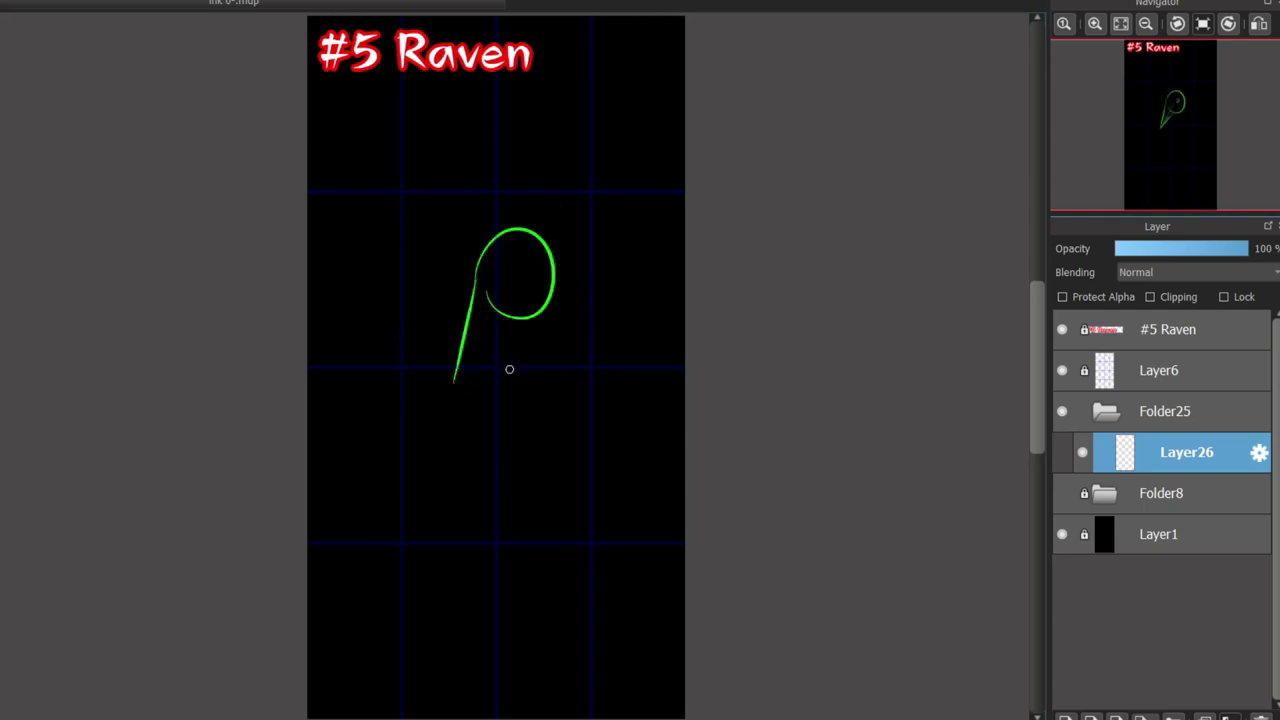
pyautogui.moveTo(425, 247)
pyautogui.mouseDown()
pyautogui.moveTo(463, 388)
pyautogui.moveTo(530, 351)
pyautogui.mouseUp()
pyautogui.hotkey('ctrl', 'z')
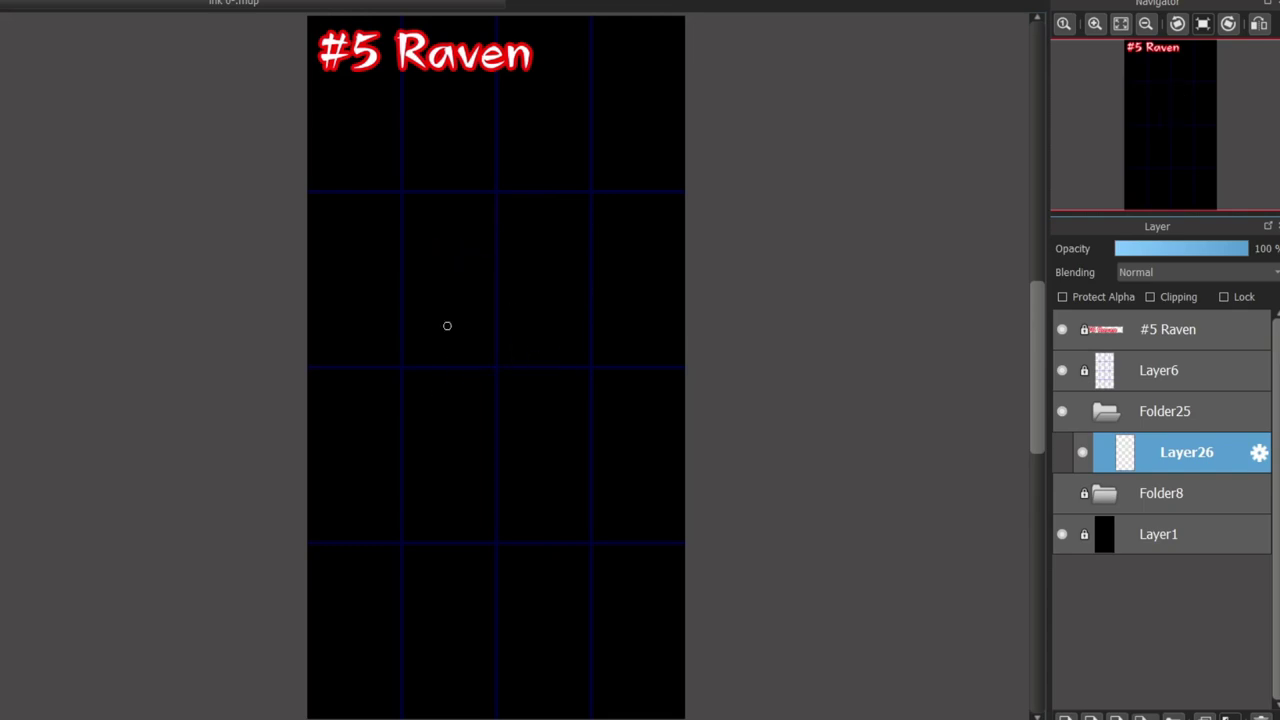
pyautogui.moveTo(474, 300); pyautogui.dragTo(487, 307)
pyautogui.hotkey('ctrl', 'z')
# Sketch an oval face with a V-shaped brow and a pointed hood around it, in green in the upper middle of the canvas.
pyautogui.moveTo(424, 241)
pyautogui.mouseDown()
pyautogui.moveTo(554, 254)
pyautogui.moveTo(534, 238)
pyautogui.mouseUp()
pyautogui.hotkey('ctrl', 'z')
pyautogui.moveTo(438, 212); pyautogui.dragTo(533, 394)
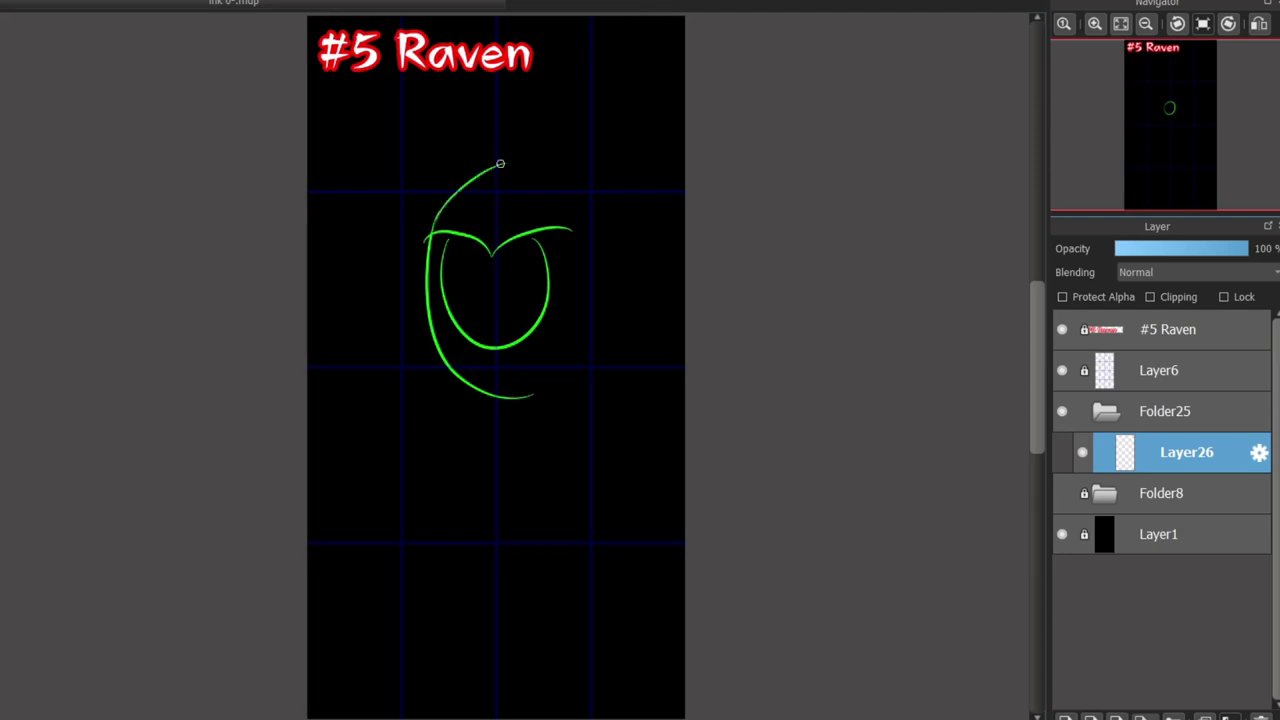
pyautogui.moveTo(505, 158); pyautogui.dragTo(580, 232)
pyautogui.moveTo(580, 232); pyautogui.dragTo(521, 393)
pyautogui.hotkey('ctrl', 'z')
pyautogui.moveTo(580, 230); pyautogui.dragTo(521, 400)
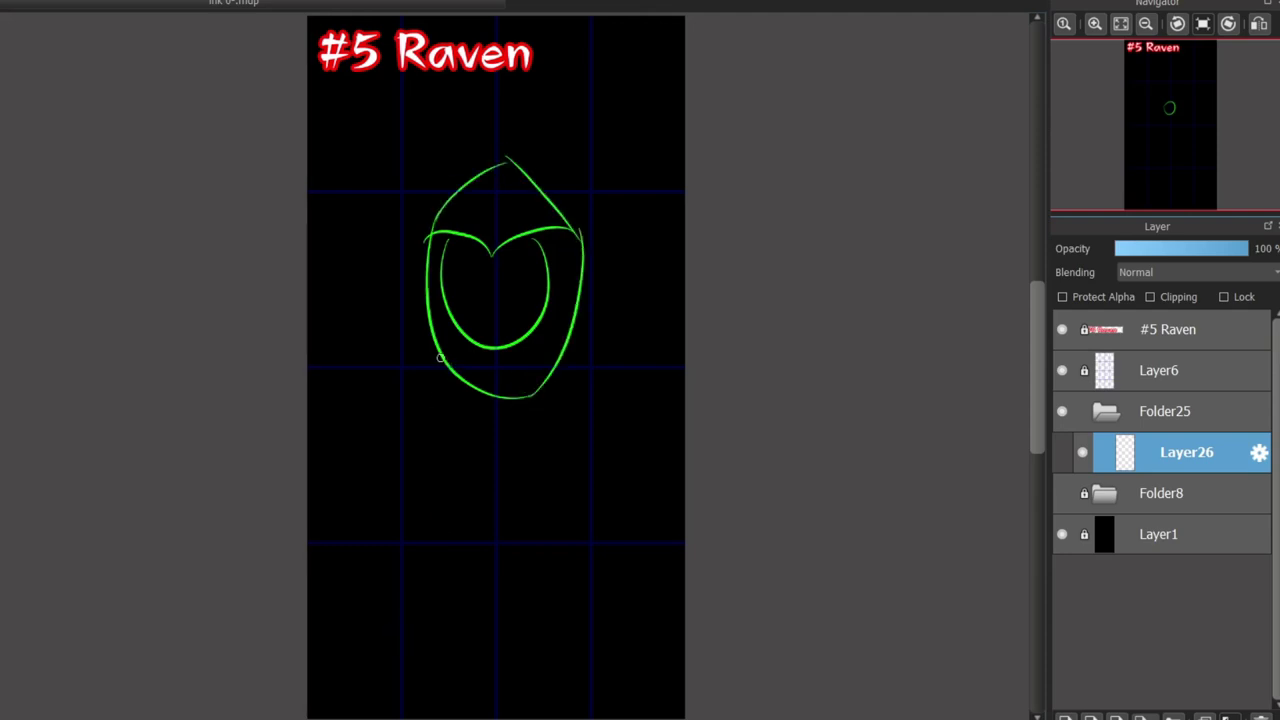
# Sketch the two long sides of a cloak flaring from the base of the hood down to the canvas edges.
pyautogui.hotkey('ctrl', 'z')
pyautogui.moveTo(440, 358)
pyautogui.mouseDown()
pyautogui.moveTo(345, 653)
pyautogui.moveTo(341, 715)
pyautogui.mouseUp()
pyautogui.moveTo(560, 355); pyautogui.dragTo(696, 679)
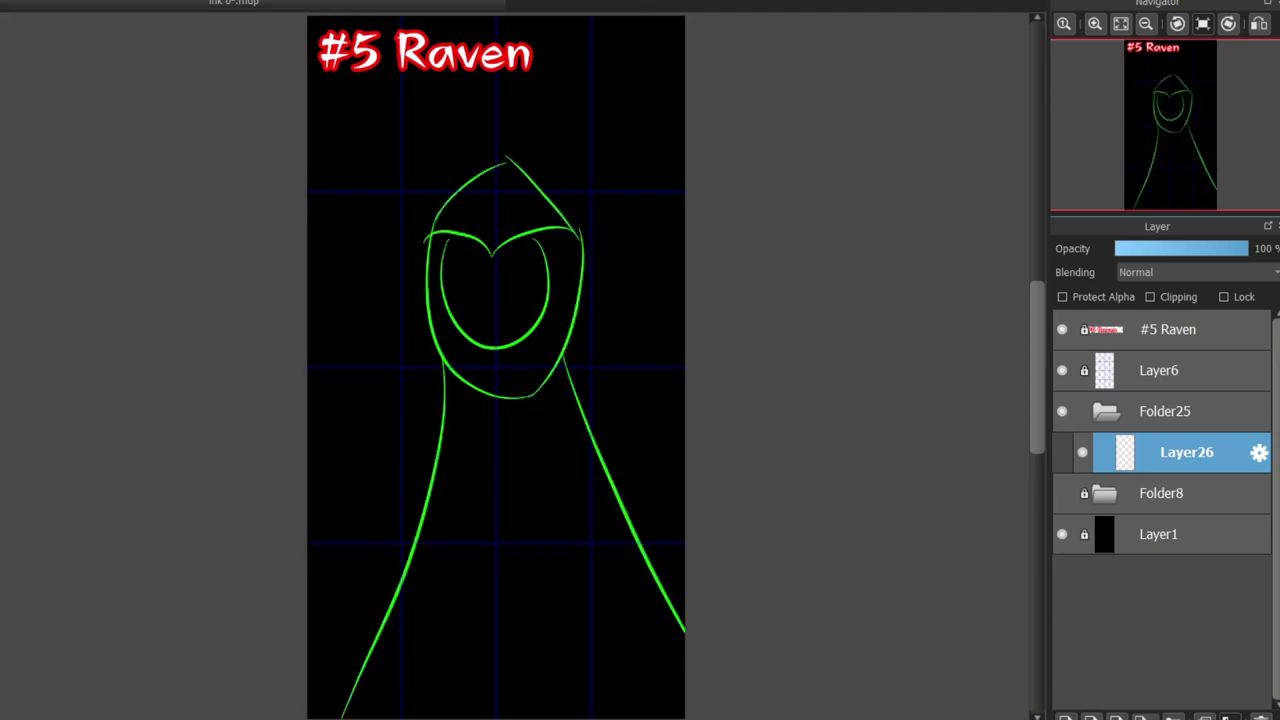
# Transform the sketch, scaling it down and repositioning it so the whole cloak fits inside the canvas.
pyautogui.hotkey('ctrl', 't')
pyautogui.moveTo(685, 117); pyautogui.dragTo(600, 255)
pyautogui.moveTo(480, 440)
pyautogui.mouseDown()
pyautogui.moveTo(508, 308)
pyautogui.moveTo(499, 319)
pyautogui.mouseUp()
pyautogui.click(677, 693)
pyautogui.click(677, 693)
pyautogui.moveTo(700, 200); pyautogui.dragTo(703, 203)
pyautogui.moveTo(500, 320); pyautogui.dragTo(509, 314)
pyautogui.moveTo(703, 203); pyautogui.dragTo(695, 192)
pyautogui.moveTo(509, 314); pyautogui.dragTo(513, 319)
pyautogui.press('Return')
# Sketch a collar curve under the face and a sloping hem joining the lower ends of the cloak.
pyautogui.scroll(2, 453, 447)
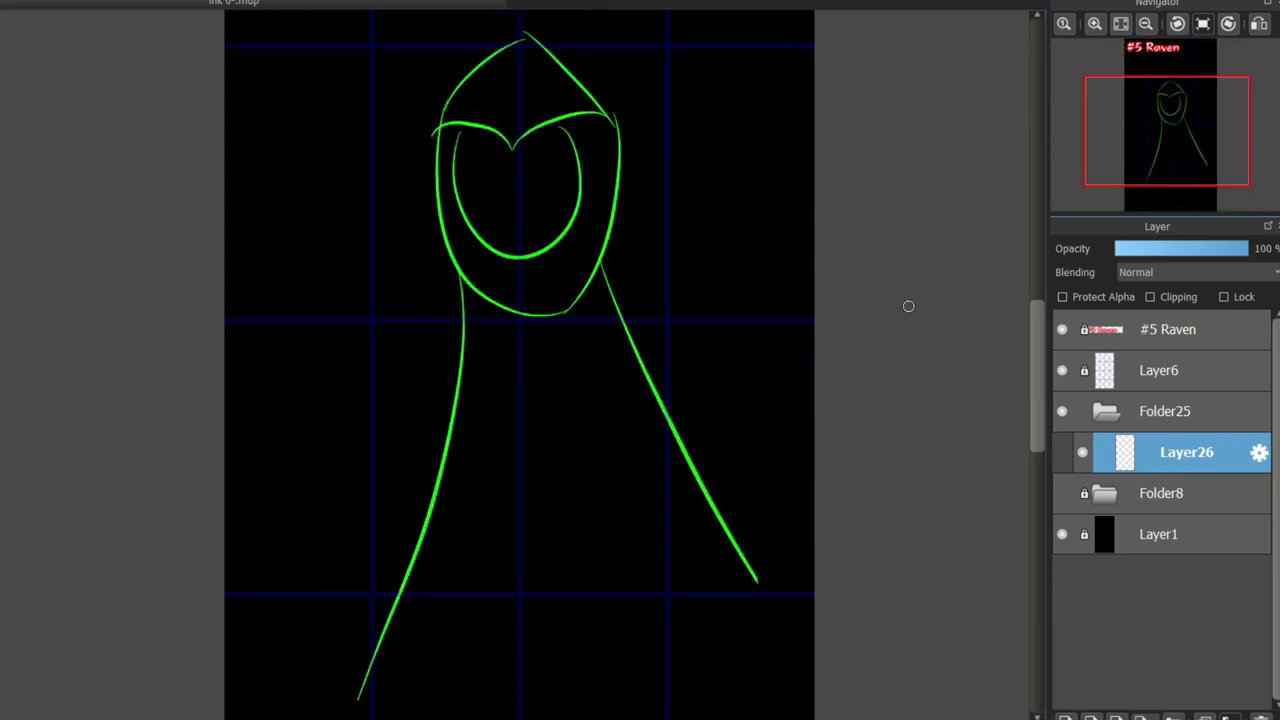
pyautogui.hotkey('ctrl', 'z')
pyautogui.moveTo(446, 251); pyautogui.dragTo(590, 247)
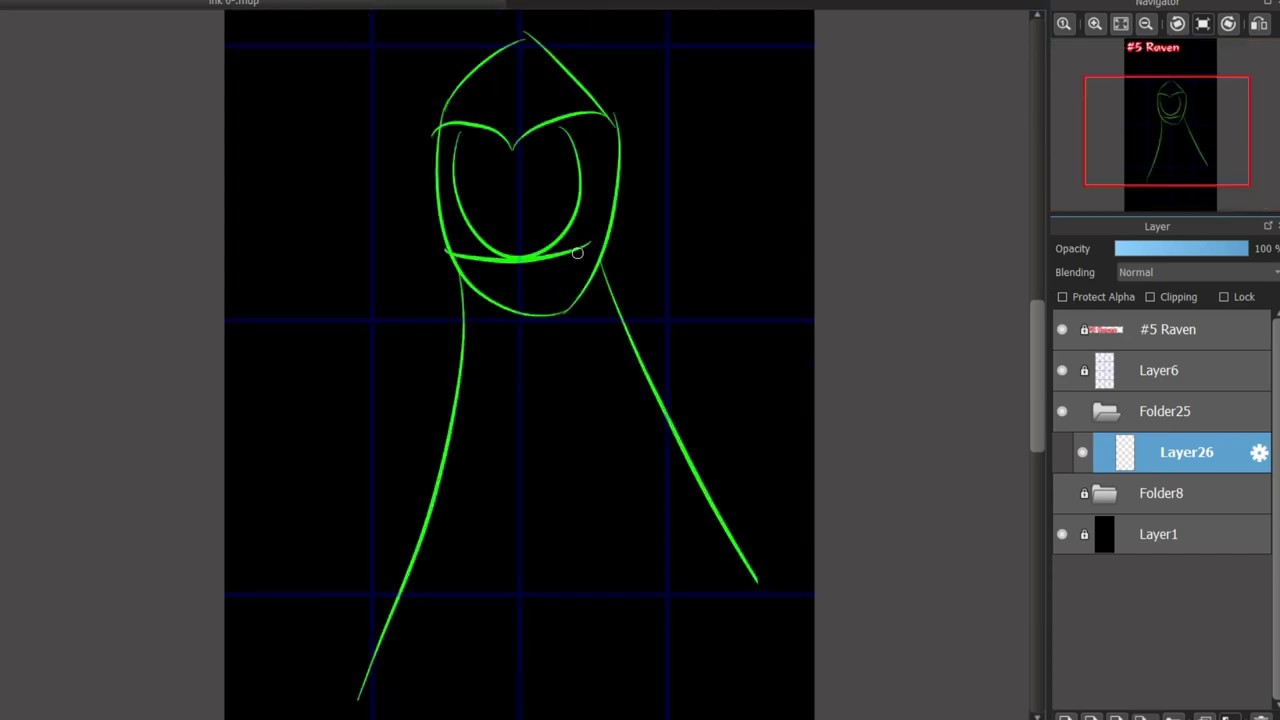
pyautogui.moveTo(362, 692); pyautogui.dragTo(765, 590)
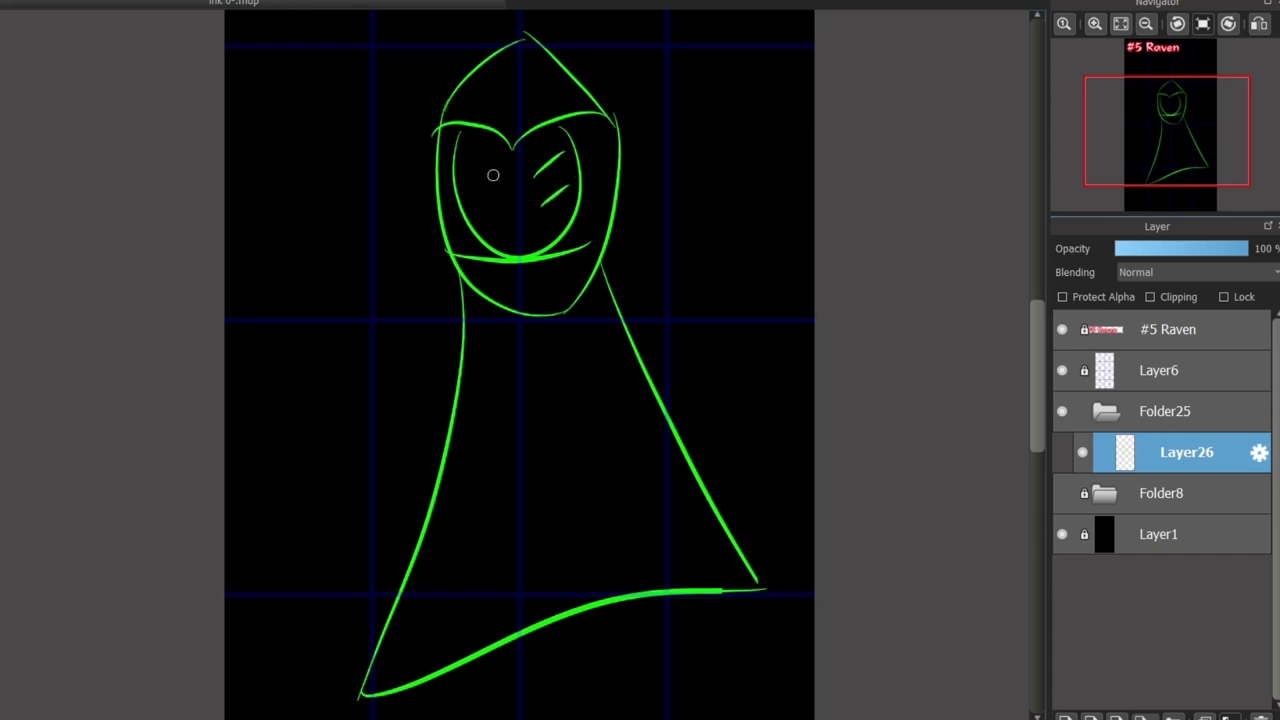
# Sketch four short slanted eye strokes and a second, sharper V-shaped brow line across the face.
pyautogui.moveTo(580, 119); pyautogui.dragTo(620, 108)
pyautogui.moveTo(511, 164); pyautogui.dragTo(420, 130)
pyautogui.hotkey('ctrl', 'z')
pyautogui.moveTo(510, 179)
pyautogui.mouseDown()
pyautogui.moveTo(446, 163)
pyautogui.moveTo(461, 126)
pyautogui.mouseUp()
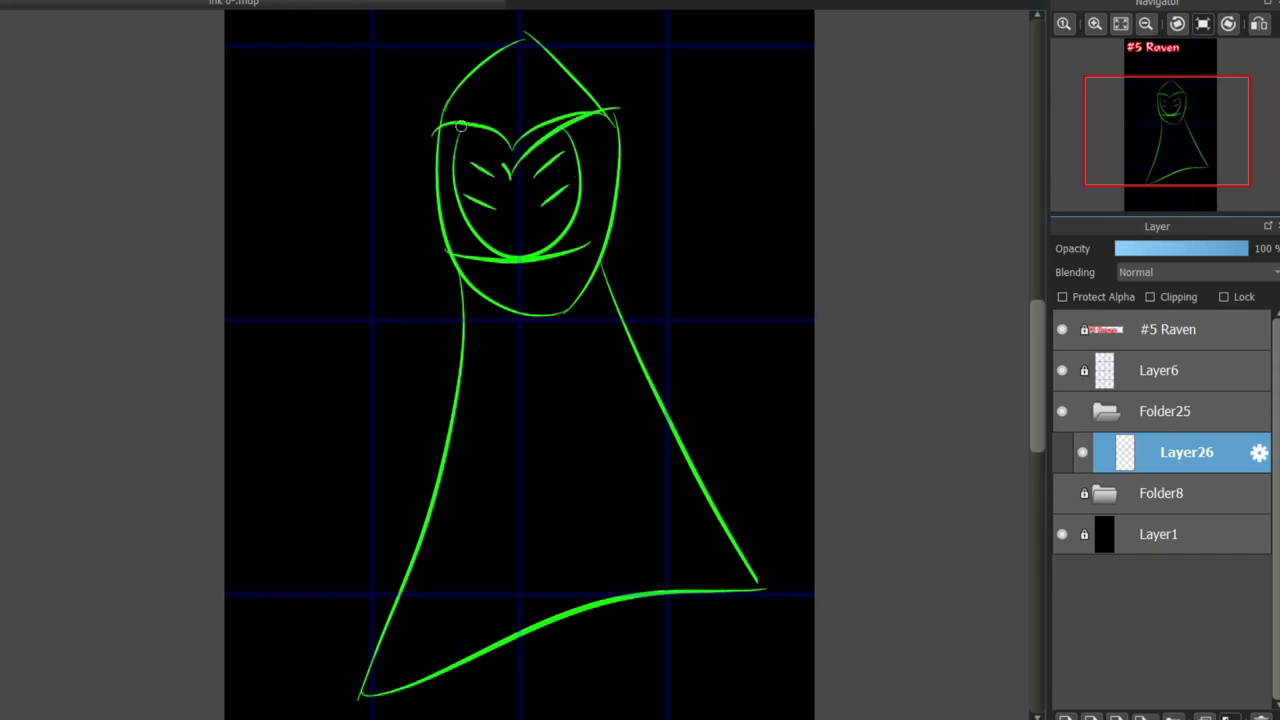
# Extend the cloak with longer side lines and a nearly straight hem below the first one.
pyautogui.scroll(-5, 631, 328)
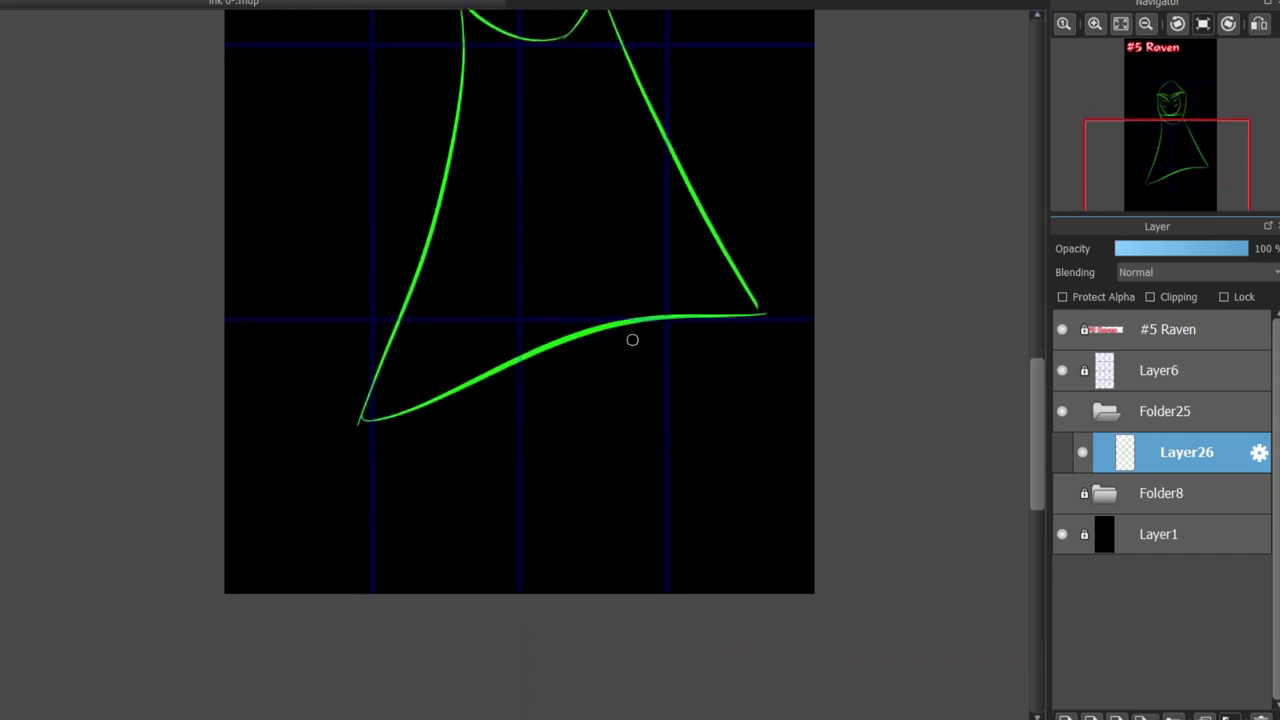
pyautogui.moveTo(614, 14); pyautogui.dragTo(728, 470)
pyautogui.moveTo(462, 18)
pyautogui.mouseDown()
pyautogui.moveTo(349, 462)
pyautogui.moveTo(744, 470)
pyautogui.mouseUp()
pyautogui.moveTo(1037, 452)
pyautogui.mouseDown()
pyautogui.moveTo(1037, 331)
pyautogui.moveTo(1037, 414)
pyautogui.mouseUp()
pyautogui.scroll(-1, 703, 416)
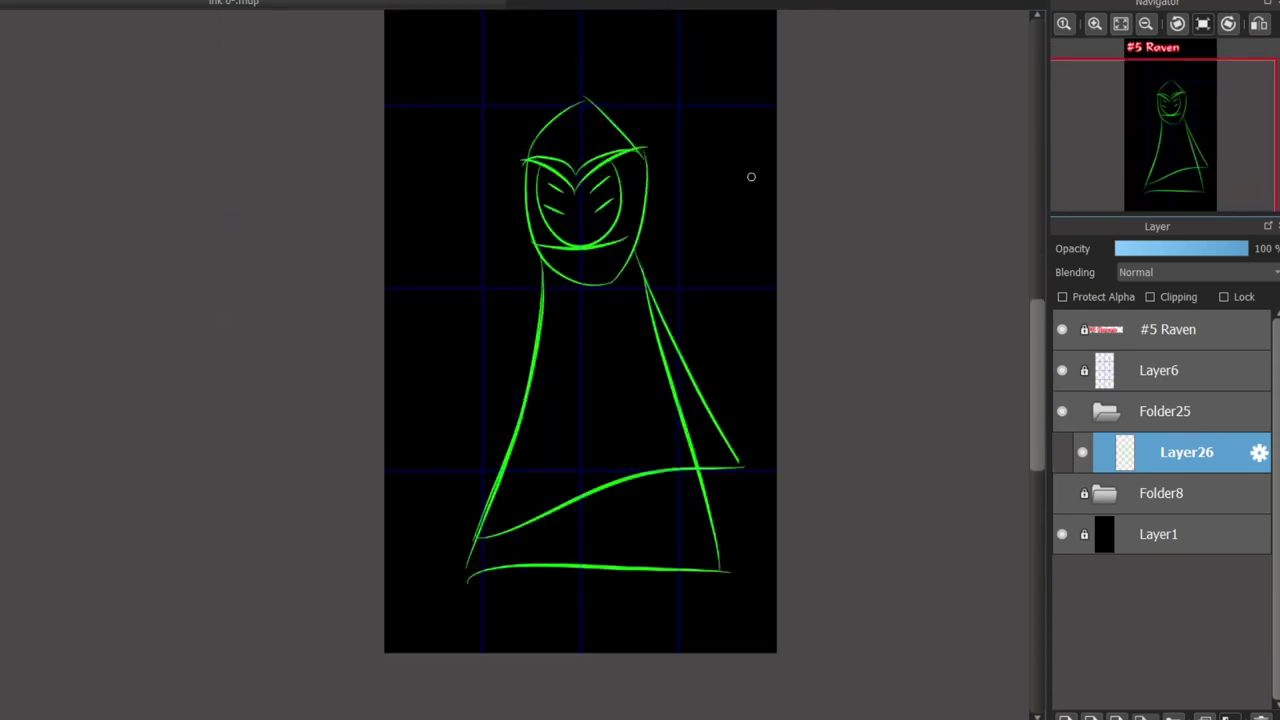
# Move the whole sketch slightly upward on the canvas.
pyautogui.press('v')
pyautogui.moveTo(751, 177); pyautogui.dragTo(756, 151)
pyautogui.scroll(1, 684, 580)
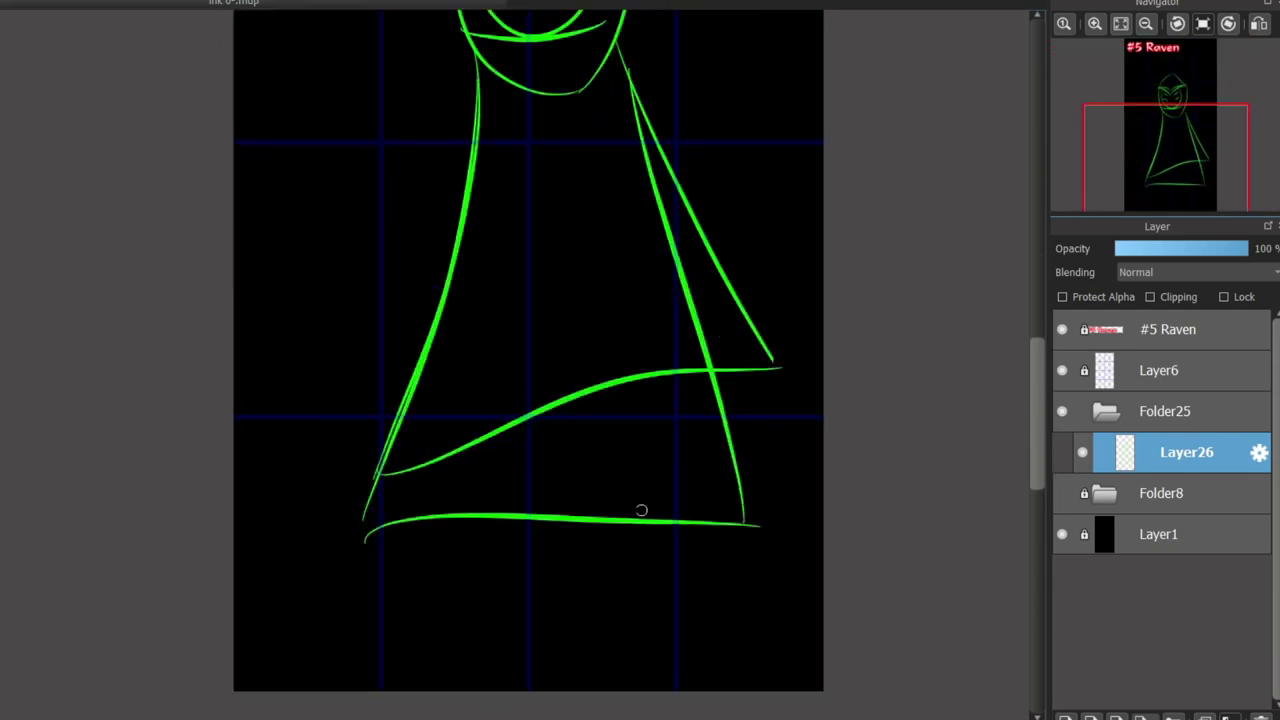
pyautogui.moveTo(282, 692); pyautogui.dragTo(372, 530)
pyautogui.moveTo(465, 512); pyautogui.dragTo(290, 714)
pyautogui.hotkey('ctrl', 'z')
pyautogui.moveTo(462, 517)
pyautogui.mouseDown()
pyautogui.moveTo(358, 693)
pyautogui.moveTo(435, 516)
pyautogui.moveTo(648, 693)
pyautogui.mouseUp()
pyautogui.hotkey('ctrl', 'z')
pyautogui.moveTo(553, 519); pyautogui.dragTo(677, 695)
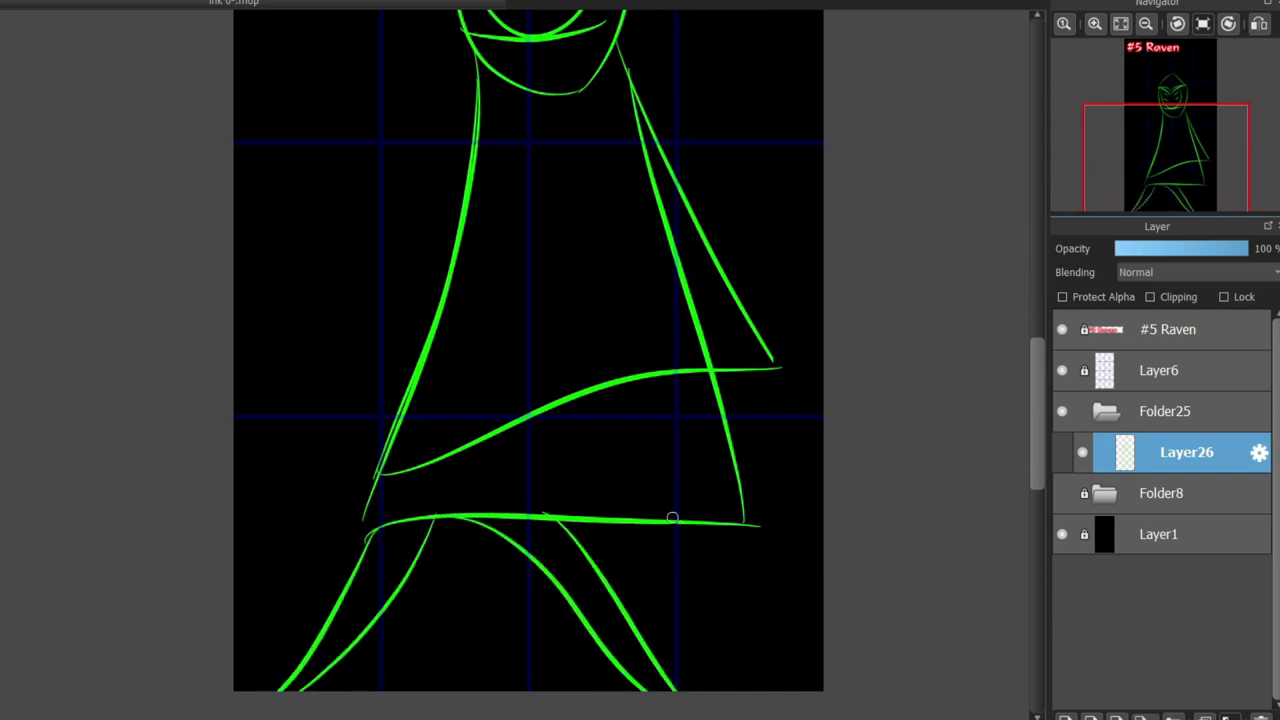
pyautogui.moveTo(680, 522)
pyautogui.mouseDown()
pyautogui.moveTo(762, 537)
pyautogui.moveTo(787, 694)
pyautogui.mouseUp()
pyautogui.moveTo(746, 520); pyautogui.dragTo(810, 698)
pyautogui.hotkey('ctrl', 'z')
pyautogui.hotkey('ctrl', 'z')
pyautogui.hotkey('ctrl', 'z')
pyautogui.hotkey('ctrl', 'z')
pyautogui.hotkey('ctrl', 'z')
pyautogui.hotkey('ctrl', 'z')
pyautogui.moveTo(381, 458); pyautogui.dragTo(340, 614)
pyautogui.hotkey('ctrl', 'z')
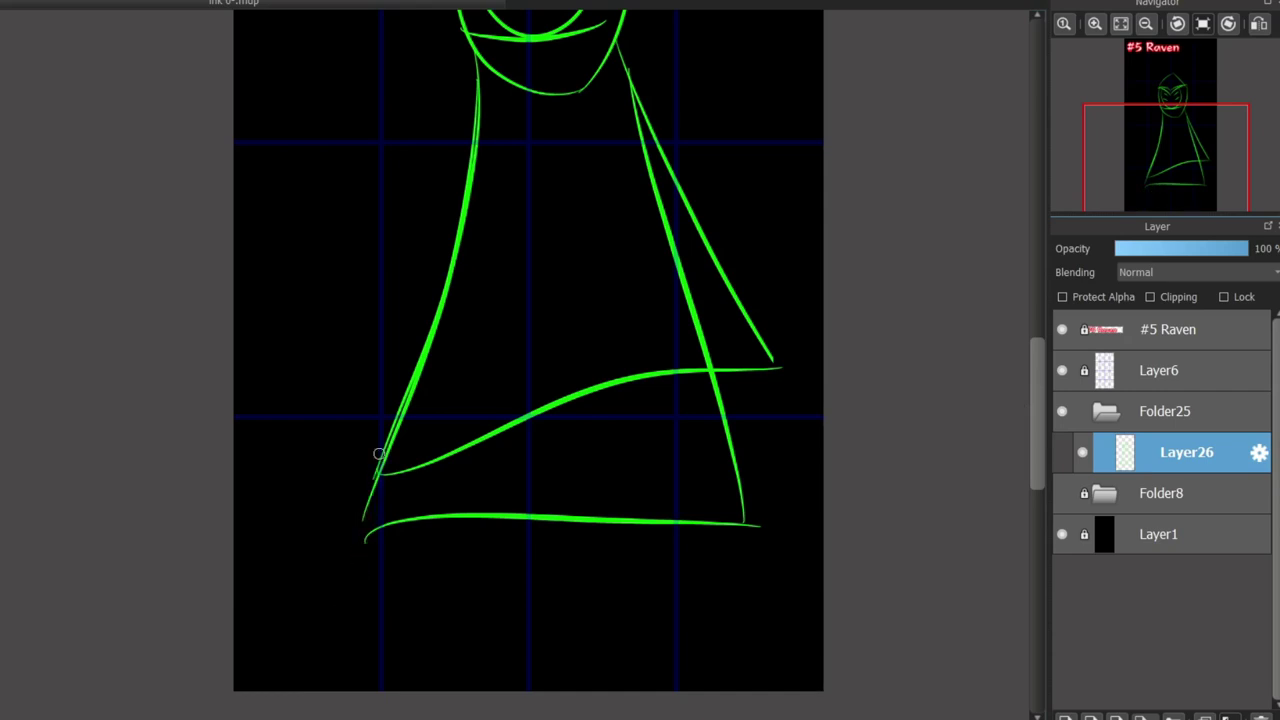
# Sketch a wavy lower hem with flared corners and redraw the right side of the cloak down to it.
pyautogui.moveTo(395, 434)
pyautogui.mouseDown()
pyautogui.moveTo(450, 505)
pyautogui.moveTo(645, 524)
pyautogui.moveTo(772, 557)
pyautogui.mouseUp()
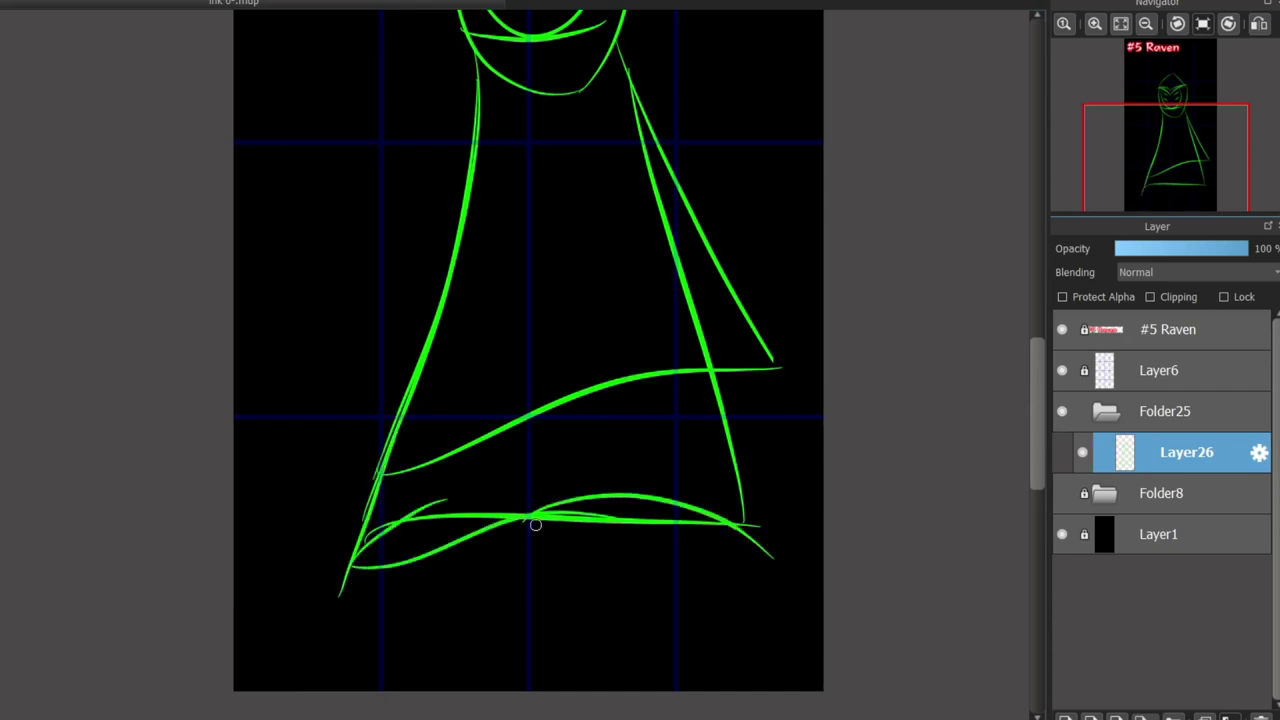
pyautogui.moveTo(644, 135); pyautogui.dragTo(766, 560)
pyautogui.scroll(5, 555, 299)
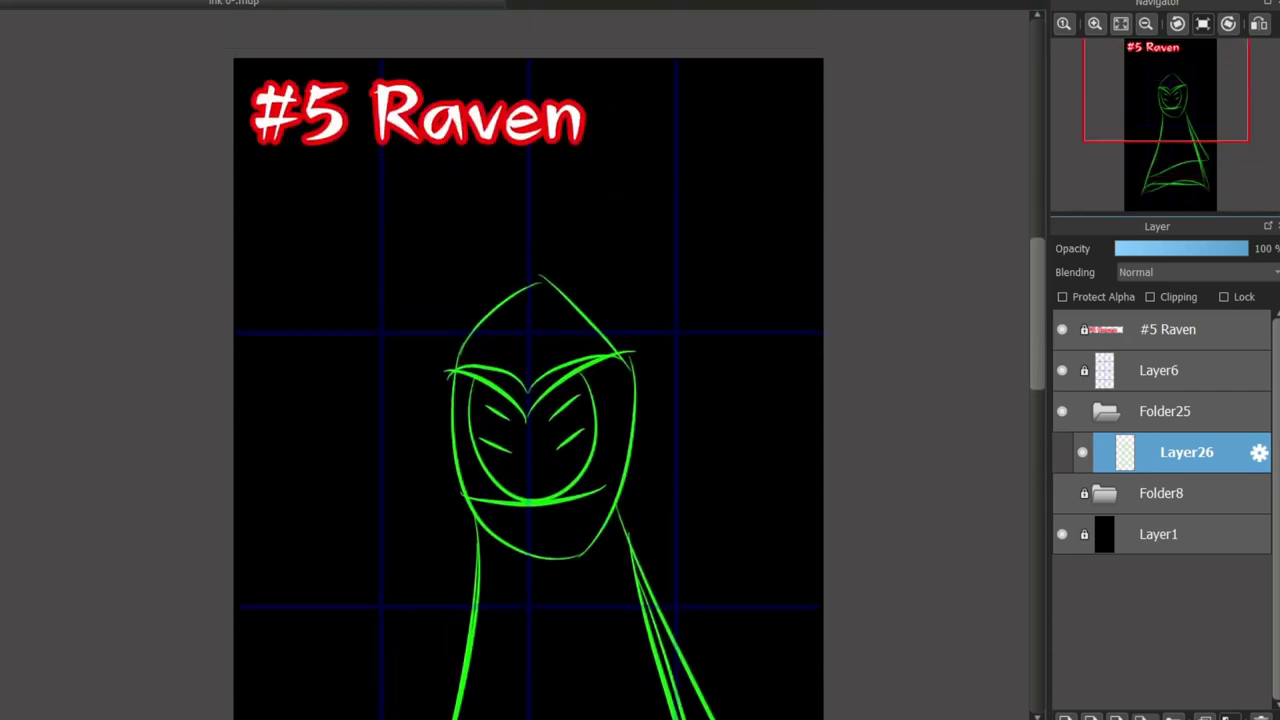
pyautogui.moveTo(535, 286); pyautogui.dragTo(695, 144)
pyautogui.hotkey('ctrl', 'z')
pyautogui.hotkey('ctrl', 'z')
# Sketch a second, deeper collar curve beneath the first one across the base of the hood.
pyautogui.moveTo(1037, 315); pyautogui.dragTo(1037, 382)
pyautogui.scroll(2, 530, 304)
pyautogui.moveTo(620, 217); pyautogui.dragTo(466, 231)
pyautogui.hotkey('ctrl', 'z')
pyautogui.hotkey('ctrl', 'z')
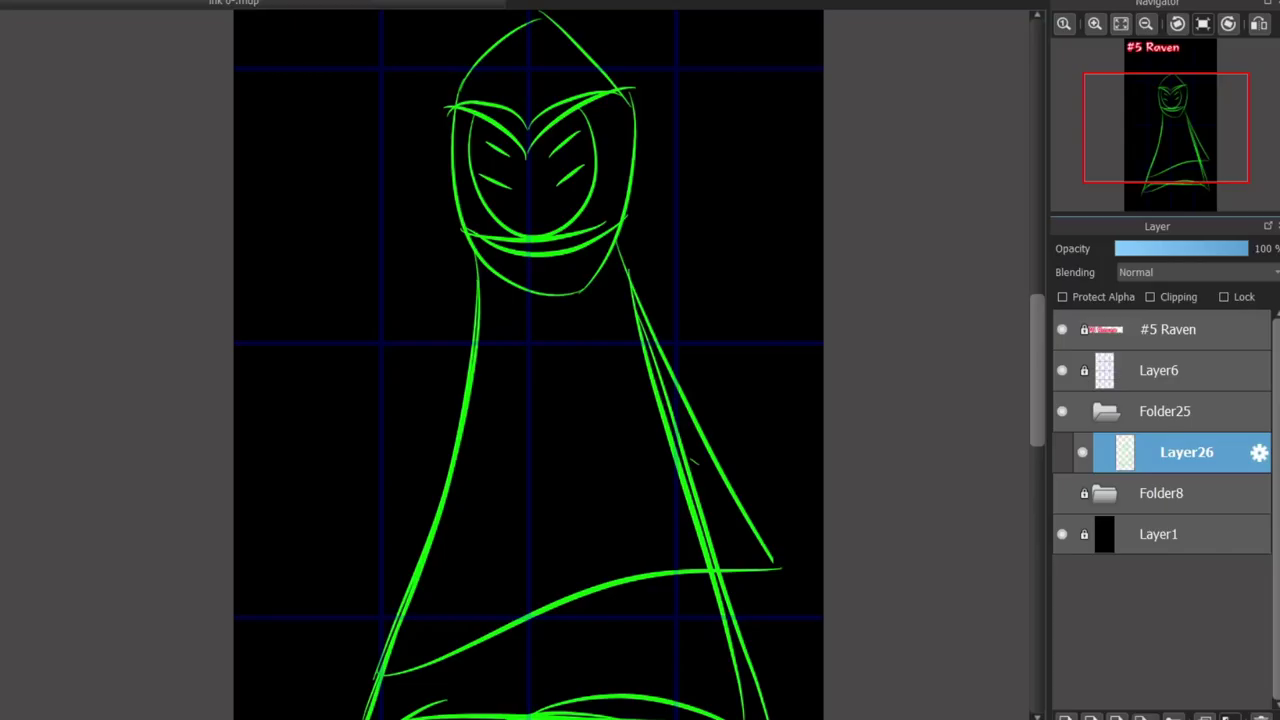
# Sketch a round brooch at the right end of the collar and a curved cloak opening from it to the hem.
pyautogui.scroll(3, 640, 214)
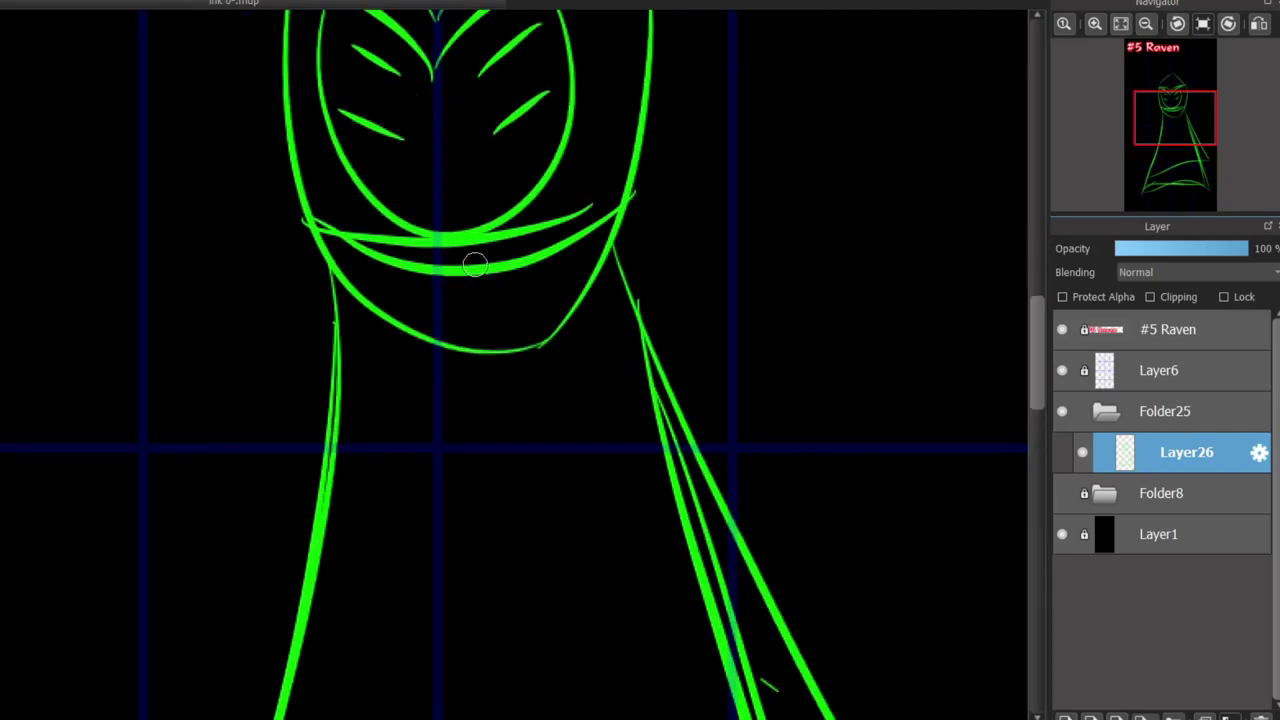
pyautogui.moveTo(524, 255)
pyautogui.mouseDown()
pyautogui.moveTo(538, 237)
pyautogui.moveTo(617, 264)
pyautogui.moveTo(545, 234)
pyautogui.moveTo(569, 399)
pyautogui.mouseUp()
pyautogui.hotkey('ctrl', 'z')
pyautogui.scroll(-4, 566, 238)
pyautogui.moveTo(584, 288); pyautogui.dragTo(524, 556)
pyautogui.scroll(3, 1023, 332)
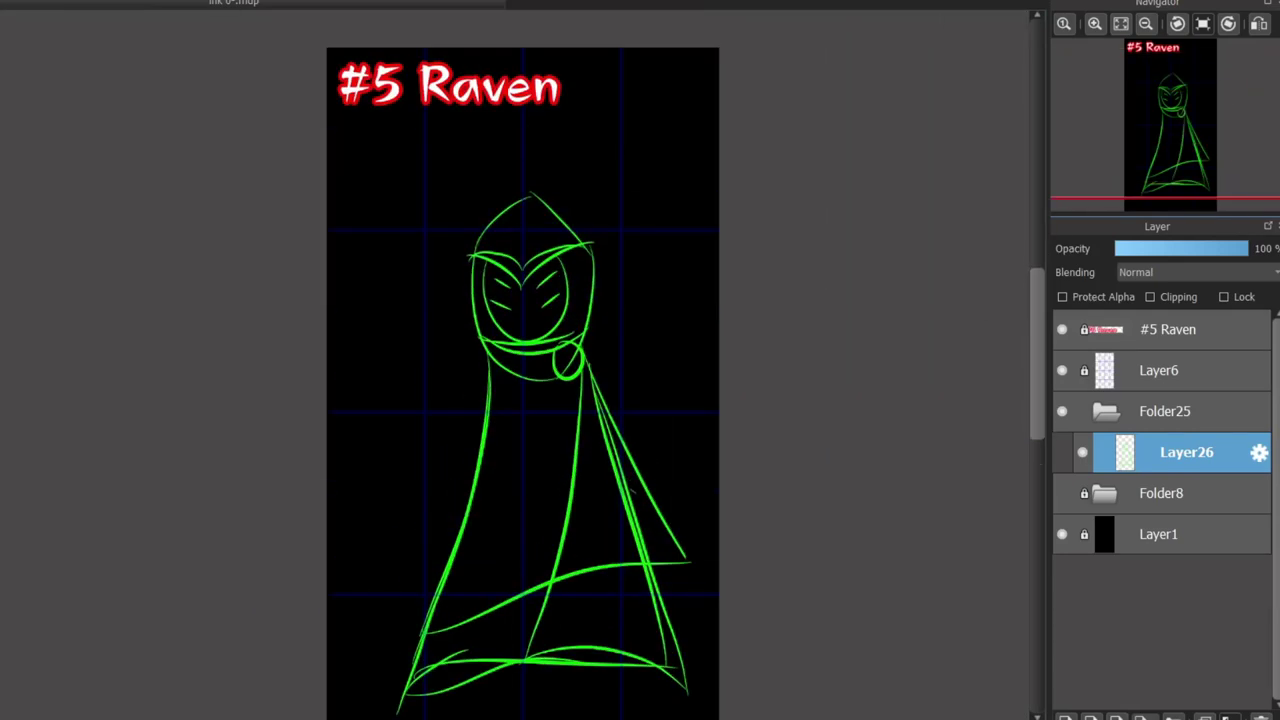
pyautogui.moveTo(627, 239); pyautogui.dragTo(629, 138)
pyautogui.moveTo(590, 384)
pyautogui.mouseDown()
pyautogui.moveTo(646, 326)
pyautogui.moveTo(637, 117)
pyautogui.moveTo(582, 401)
pyautogui.mouseUp()
pyautogui.hotkey('ctrl', 'z')
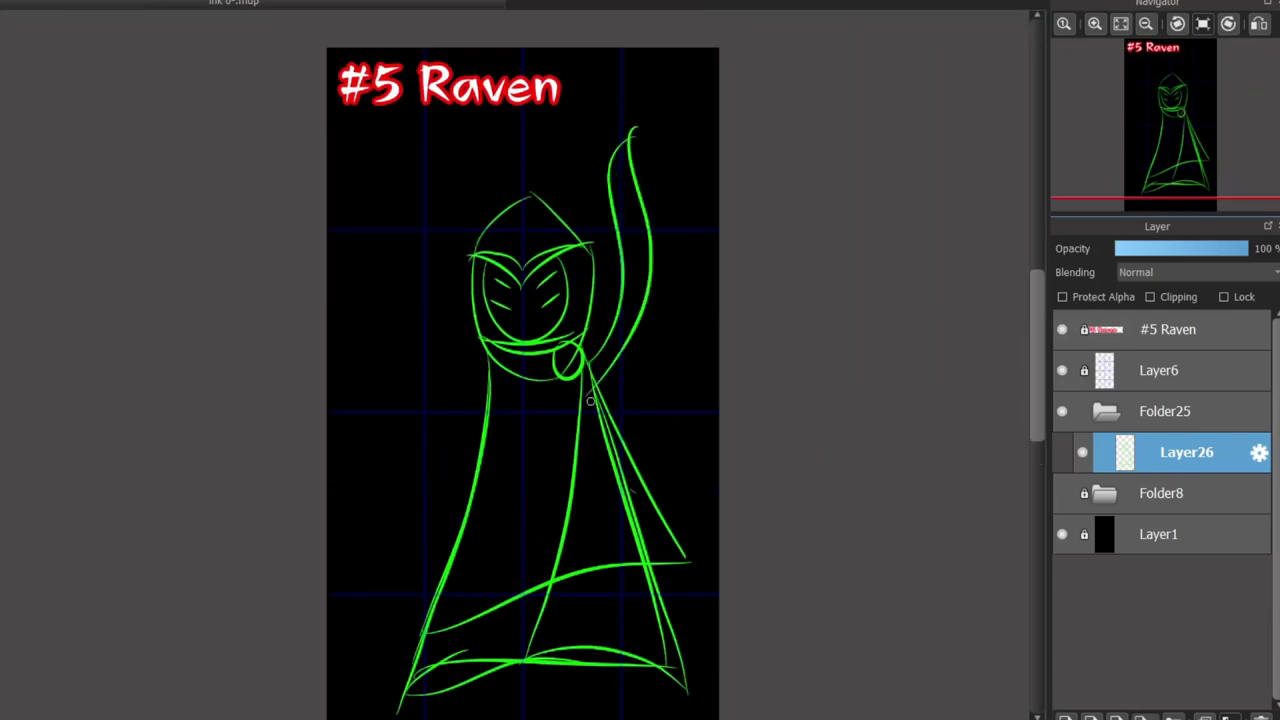
pyautogui.hotkey('ctrl', 'z')
pyautogui.hotkey('ctrl', 'z')
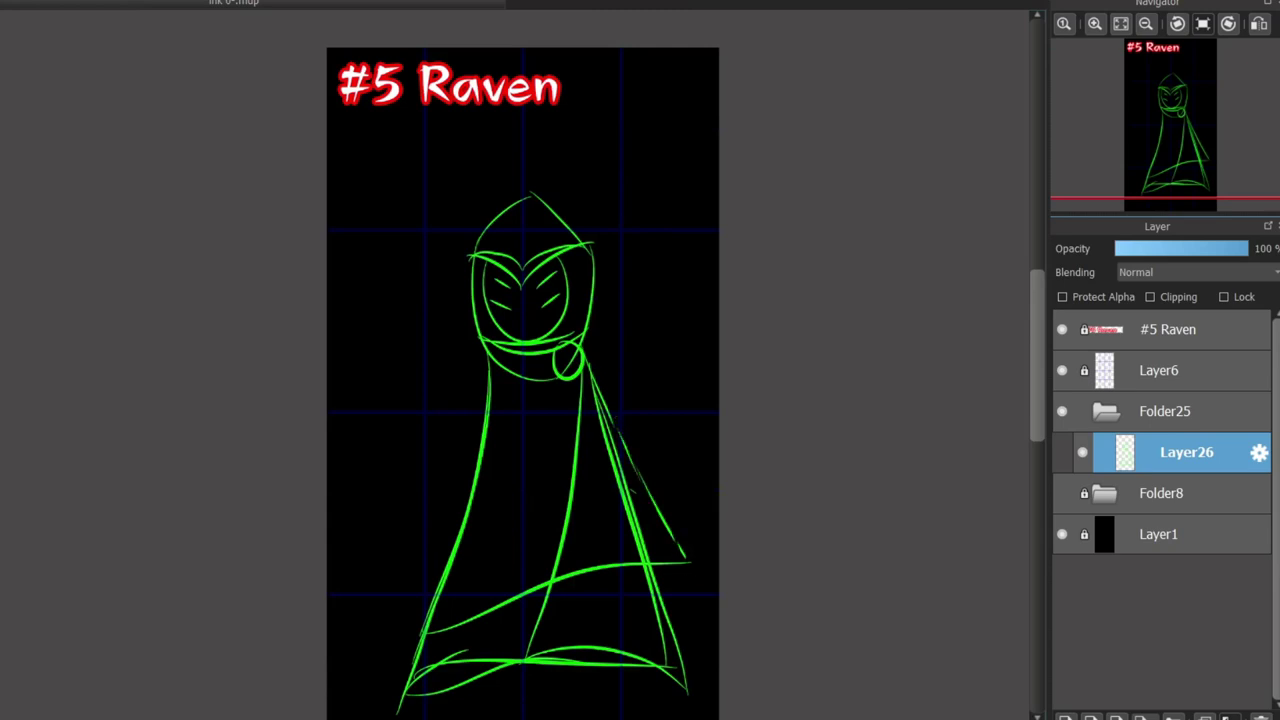
# Erase most of the outermost right cloak line and the upper sloping hem.
pyautogui.hotkey('ctrl', 'z')
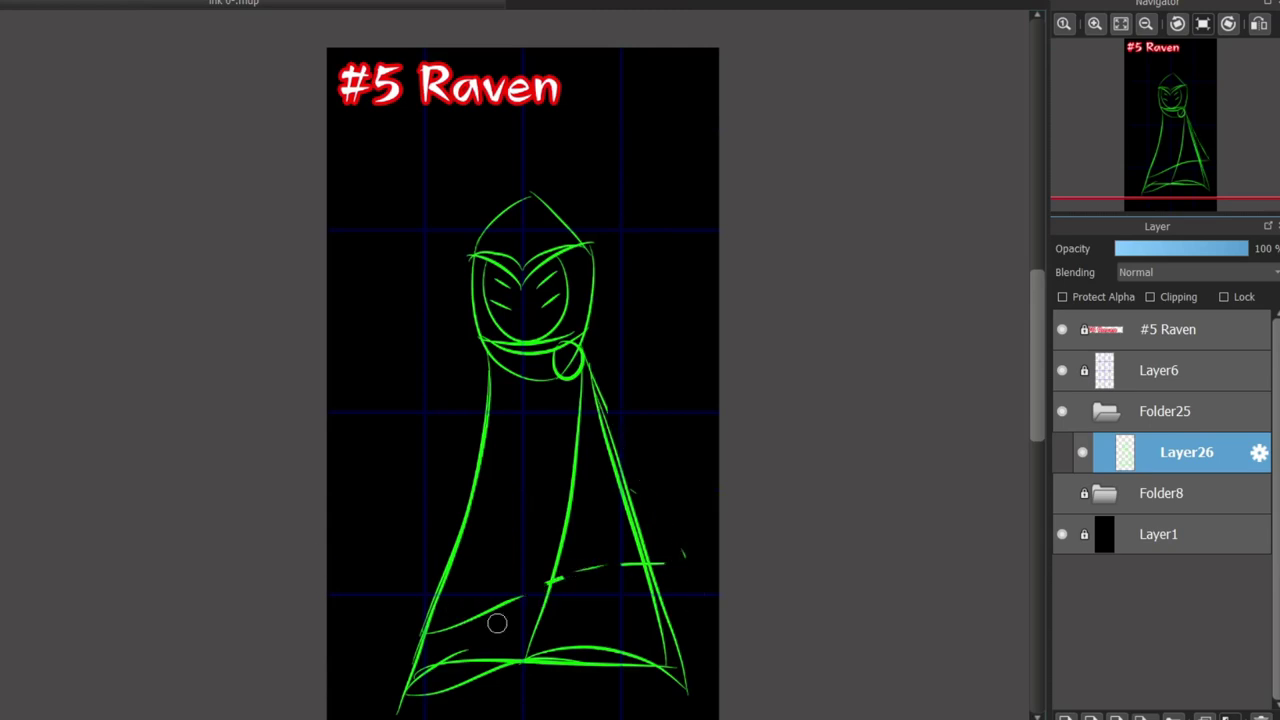
pyautogui.scroll(-6, 483, 310)
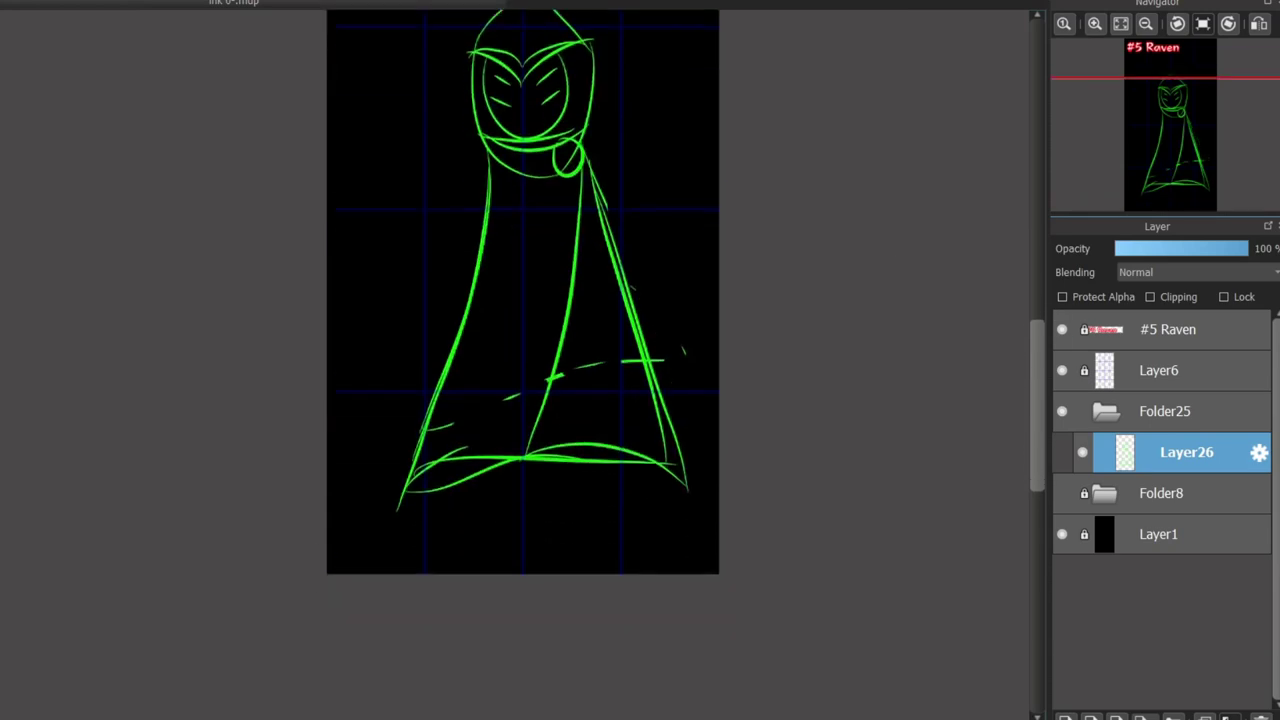
pyautogui.scroll(6, 483, 310)
# Sketch a short seam line rising from the brow's point and close the four eye strokes into pointed eye shapes.
pyautogui.scroll(3, 483, 310)
pyautogui.moveTo(596, 288); pyautogui.dragTo(616, 150)
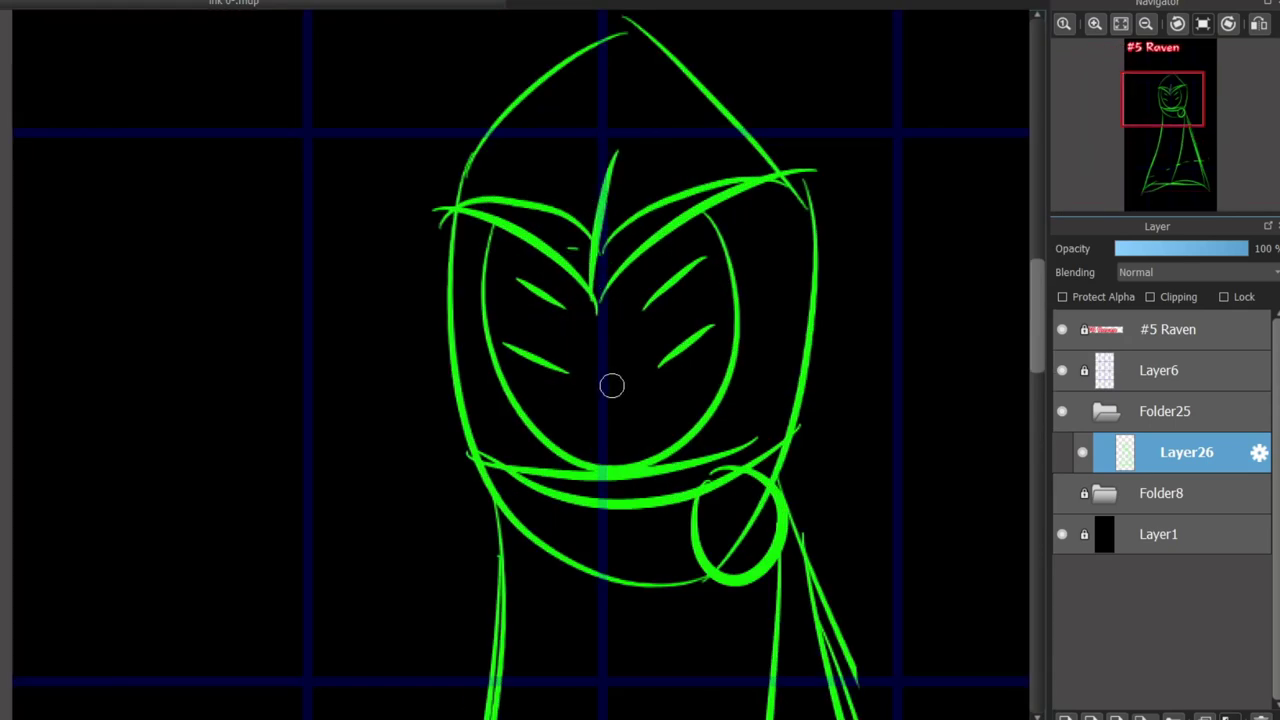
pyautogui.moveTo(688, 364); pyautogui.dragTo(716, 324)
pyautogui.moveTo(650, 320); pyautogui.dragTo(708, 262)
pyautogui.moveTo(566, 312); pyautogui.dragTo(522, 282)
pyautogui.moveTo(566, 378); pyautogui.dragTo(508, 348)
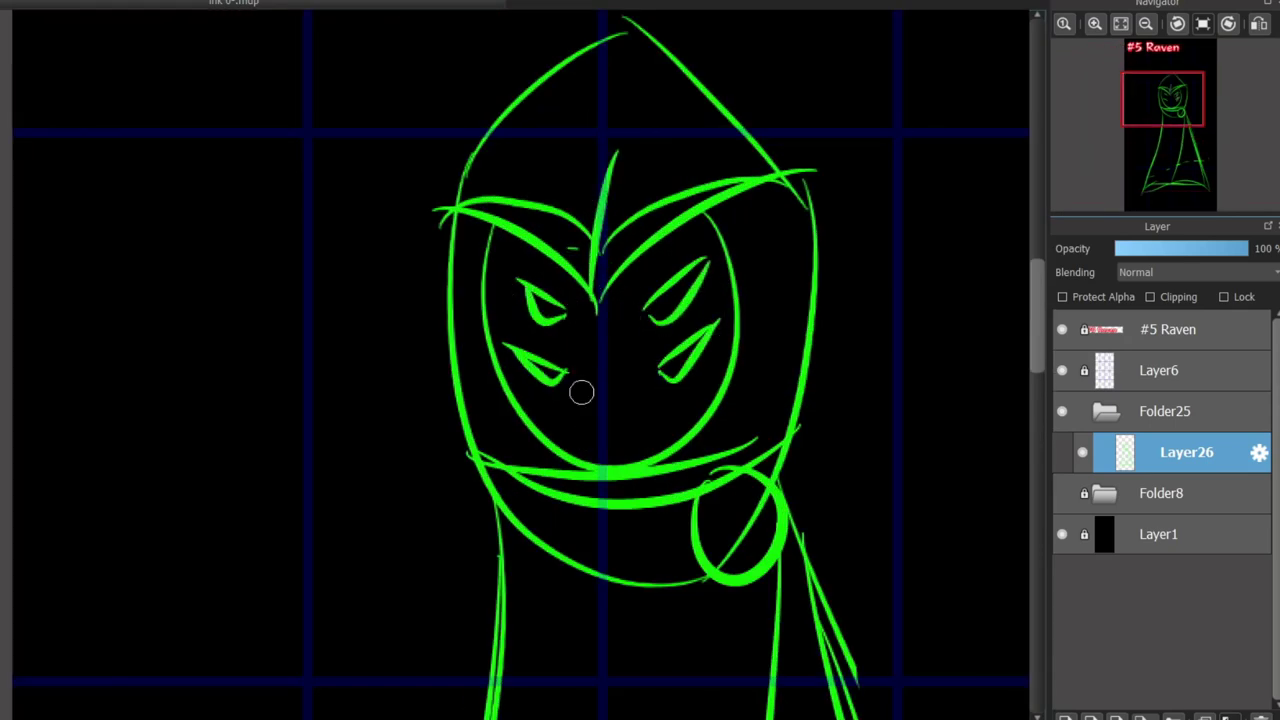
# Sketch thicker curves for the hood opening along both sides of the face.
pyautogui.moveTo(722, 197); pyautogui.dragTo(742, 430)
pyautogui.moveTo(476, 226); pyautogui.dragTo(536, 452)
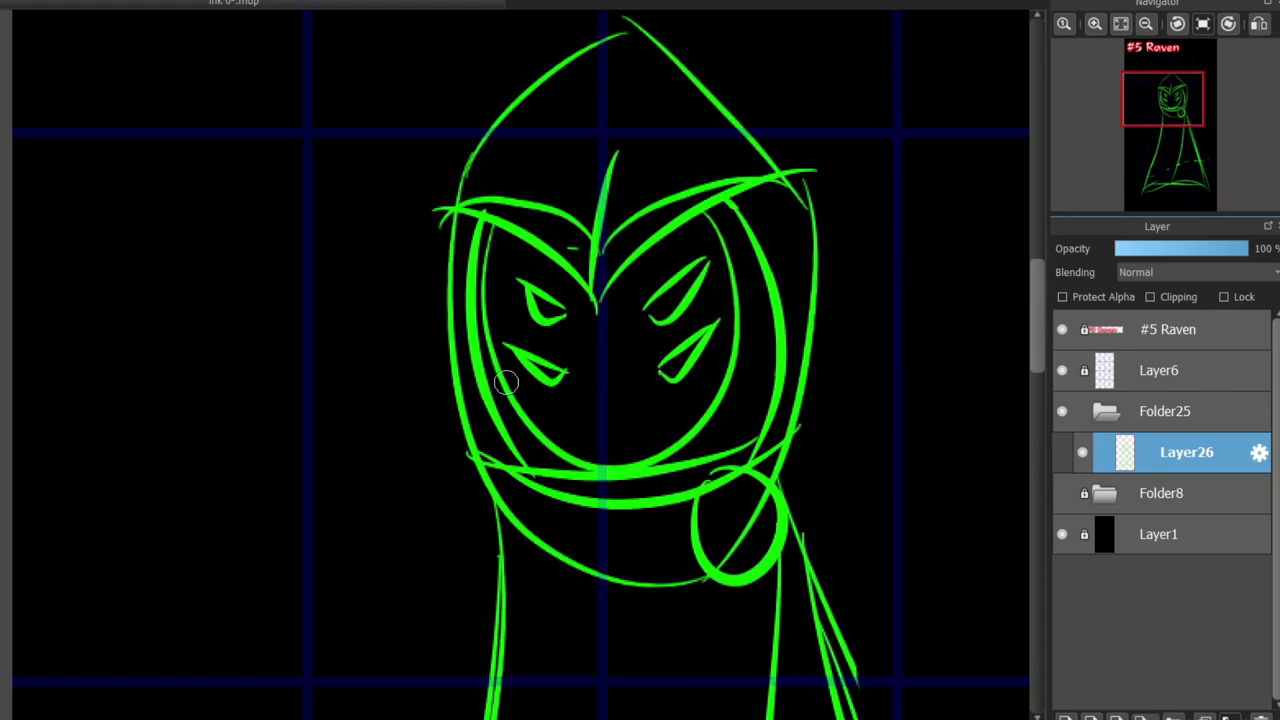
# Add a new layer above the Layer26 sketch, then lock Layer26 and reduce its opacity.
pyautogui.scroll(-5, 506, 381)
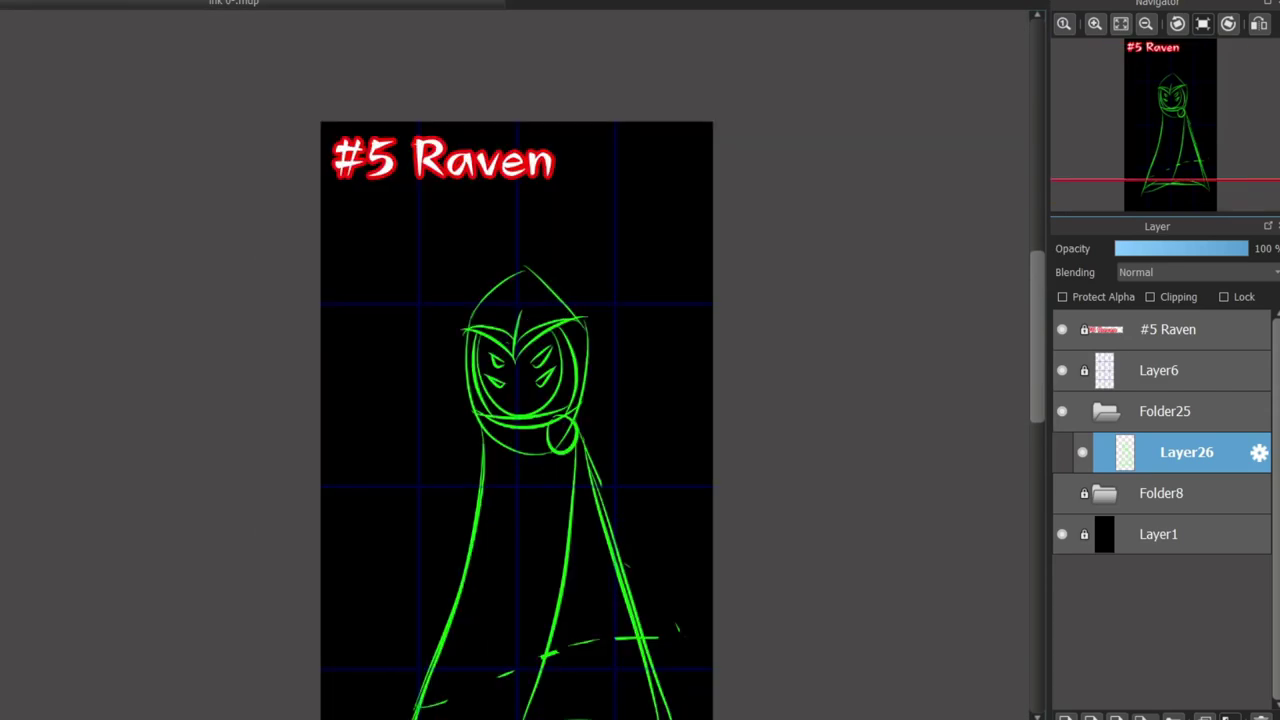
pyautogui.moveTo(554, 629); pyautogui.dragTo(540, 583)
pyautogui.scroll(2, 540, 583)
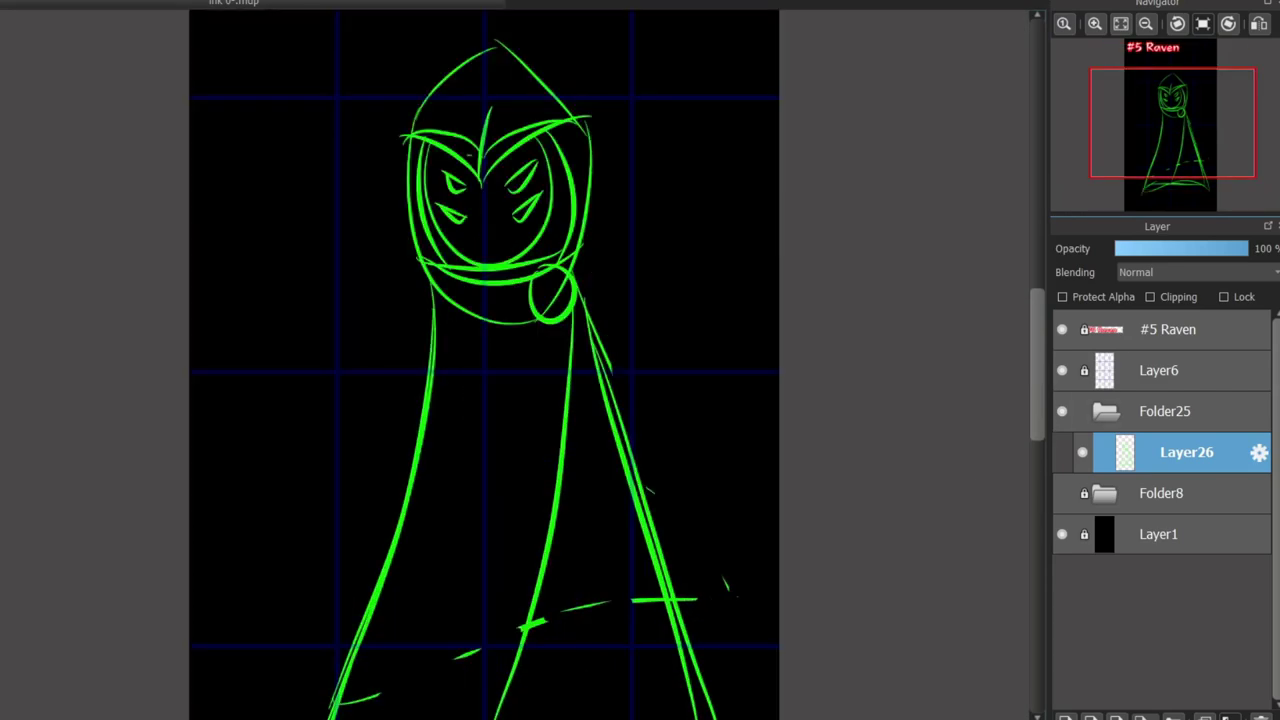
pyautogui.click(1066, 717)
pyautogui.click(1187, 493)
pyautogui.click(1183, 452)
pyautogui.click(1187, 493)
pyautogui.click(1224, 297)
pyautogui.click(1180, 248)
# Hide the Layer6 guide grid and select Layer27 for inking.
pyautogui.click(1062, 370)
pyautogui.click(1183, 452)
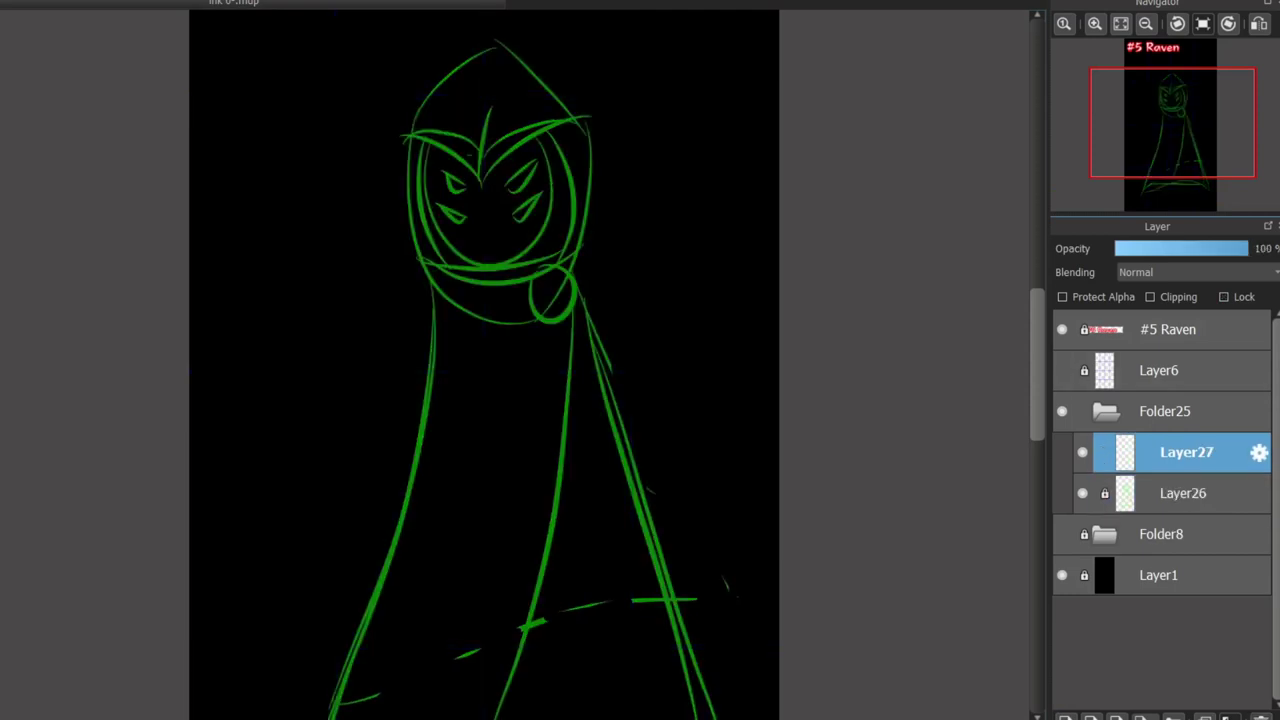
# Ink the right half of the brow and the right edge of the hood opening with one thick white stroke.
pyautogui.scroll(2, 429, 109)
pyautogui.scroll(-5, 429, 109)
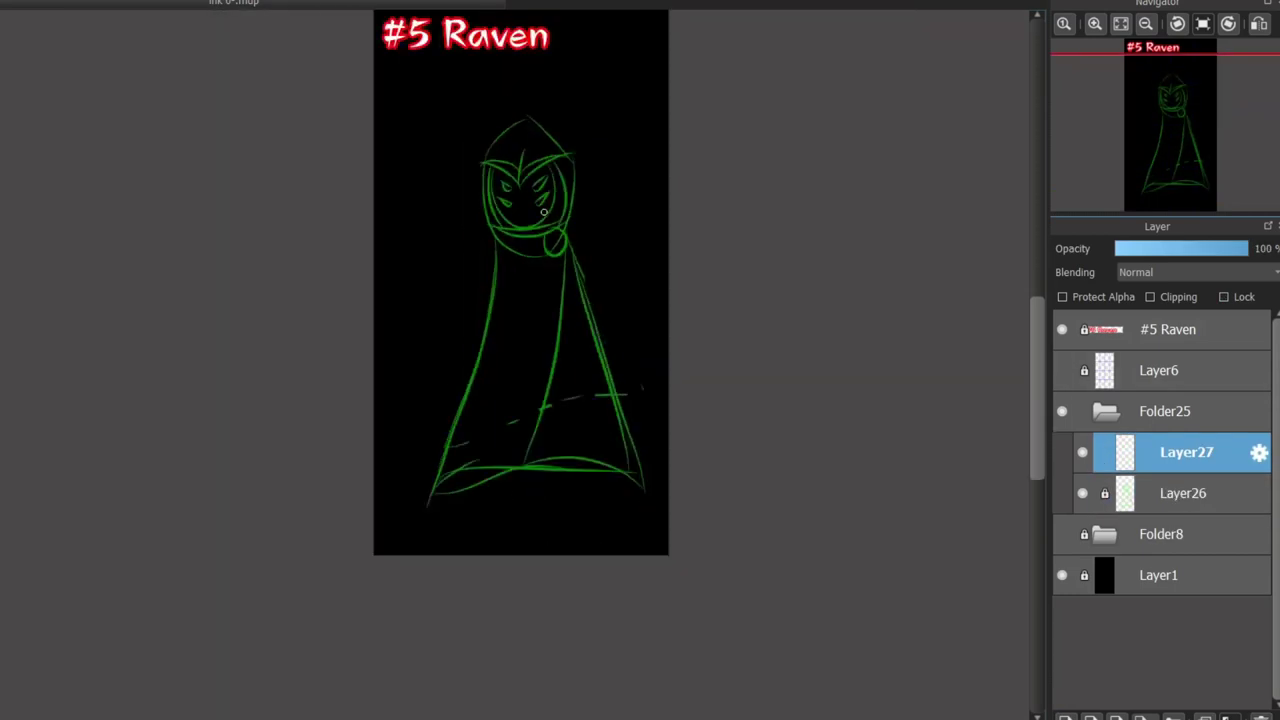
pyautogui.scroll(6, 651, 263)
pyautogui.moveTo(429, 365); pyautogui.dragTo(751, 277)
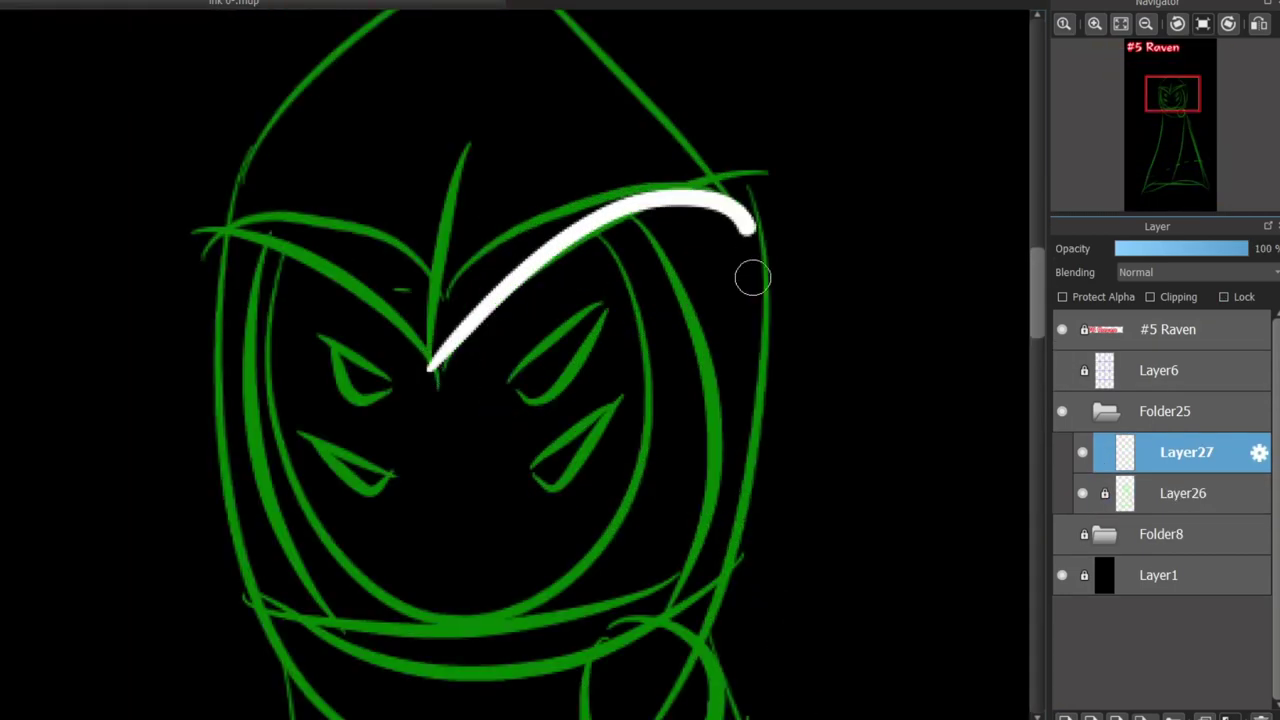
pyautogui.hotkey('ctrl', 'z')
pyautogui.moveTo(423, 362)
pyautogui.mouseDown()
pyautogui.moveTo(709, 537)
pyautogui.moveTo(660, 612)
pyautogui.mouseUp()
# Ink the round brooch at the collar as a thick white circle.
pyautogui.moveTo(1037, 322); pyautogui.dragTo(1037, 350)
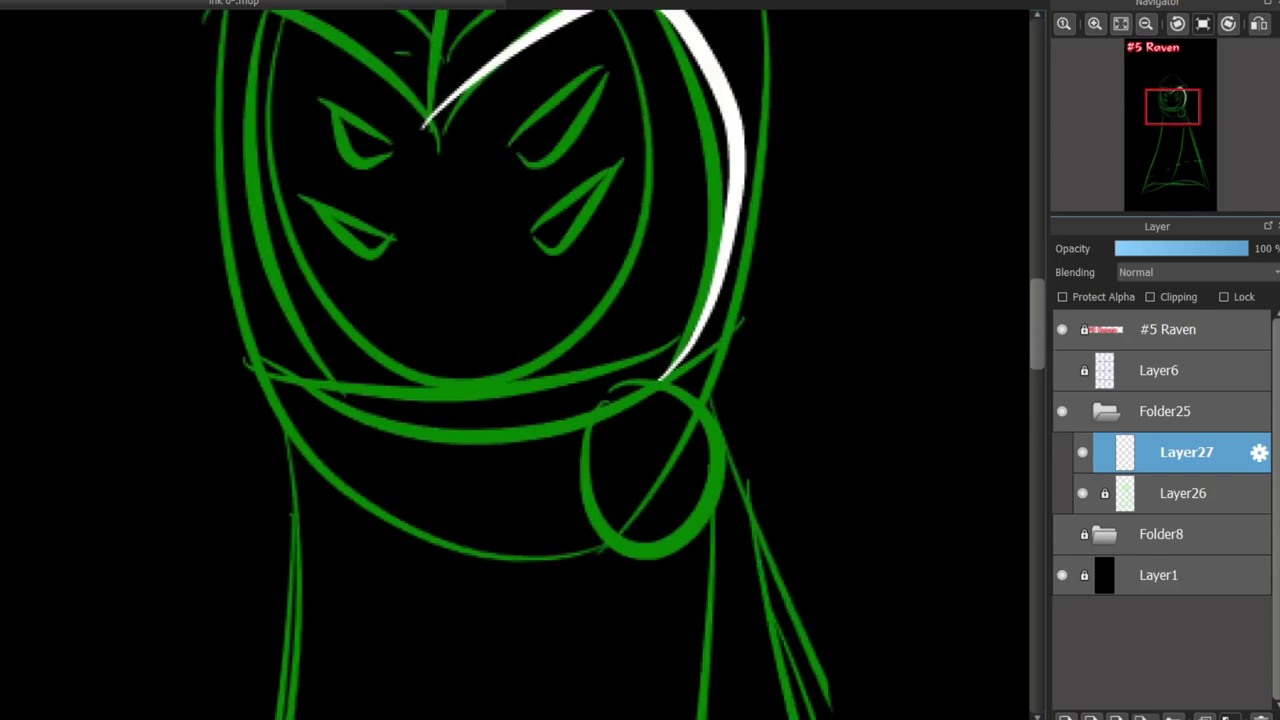
pyautogui.moveTo(607, 390)
pyautogui.mouseDown()
pyautogui.moveTo(717, 406)
pyautogui.moveTo(608, 386)
pyautogui.mouseUp()
pyautogui.moveTo(1037, 330); pyautogui.dragTo(1037, 327)
pyautogui.scroll(2, 517, 580)
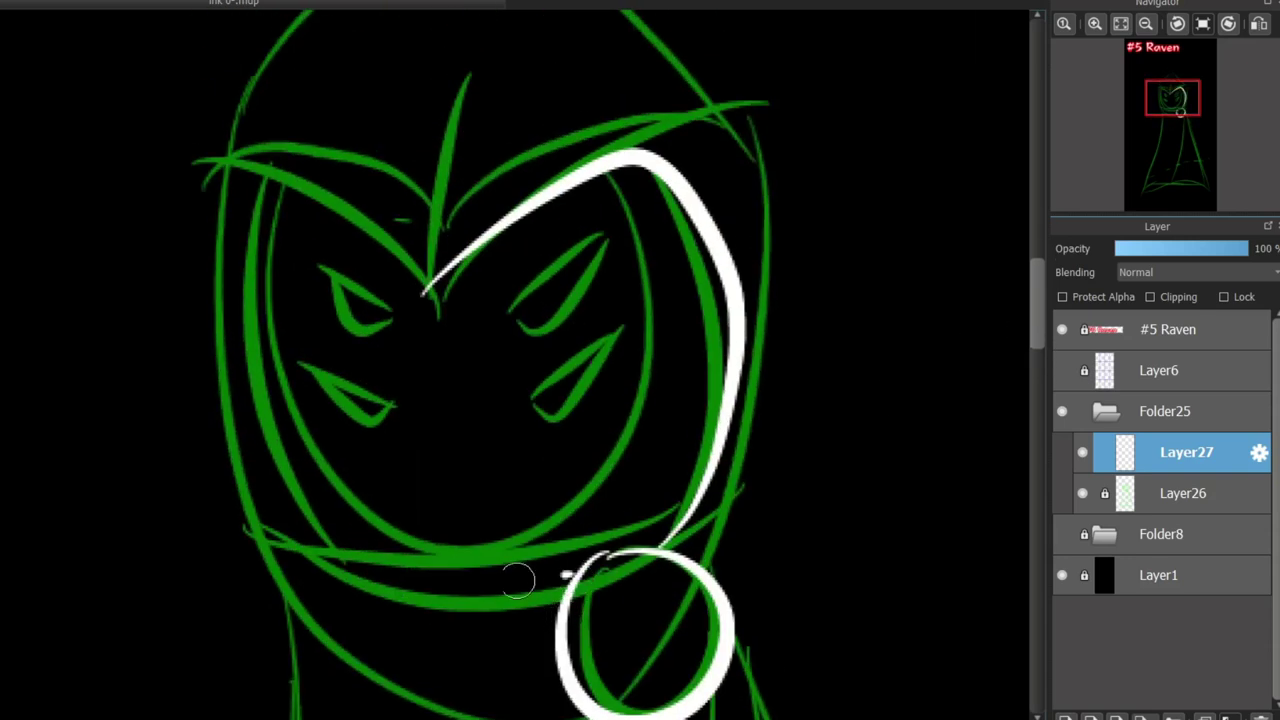
# Ink the lower edge and left half of the hood opening with thick white strokes up to the brow point.
pyautogui.moveTo(570, 578); pyautogui.dragTo(300, 545)
pyautogui.moveTo(425, 288)
pyautogui.mouseDown()
pyautogui.moveTo(255, 310)
pyautogui.moveTo(310, 535)
pyautogui.moveTo(331, 214)
pyautogui.moveTo(307, 482)
pyautogui.mouseUp()
pyautogui.hotkey('ctrl', 'z')
pyautogui.hotkey('ctrl', 'z')
pyautogui.hotkey('ctrl', 'z')
pyautogui.hotkey('ctrl', 'z')
pyautogui.moveTo(327, 552)
pyautogui.mouseDown()
pyautogui.moveTo(415, 288)
pyautogui.moveTo(468, 50)
pyautogui.mouseUp()
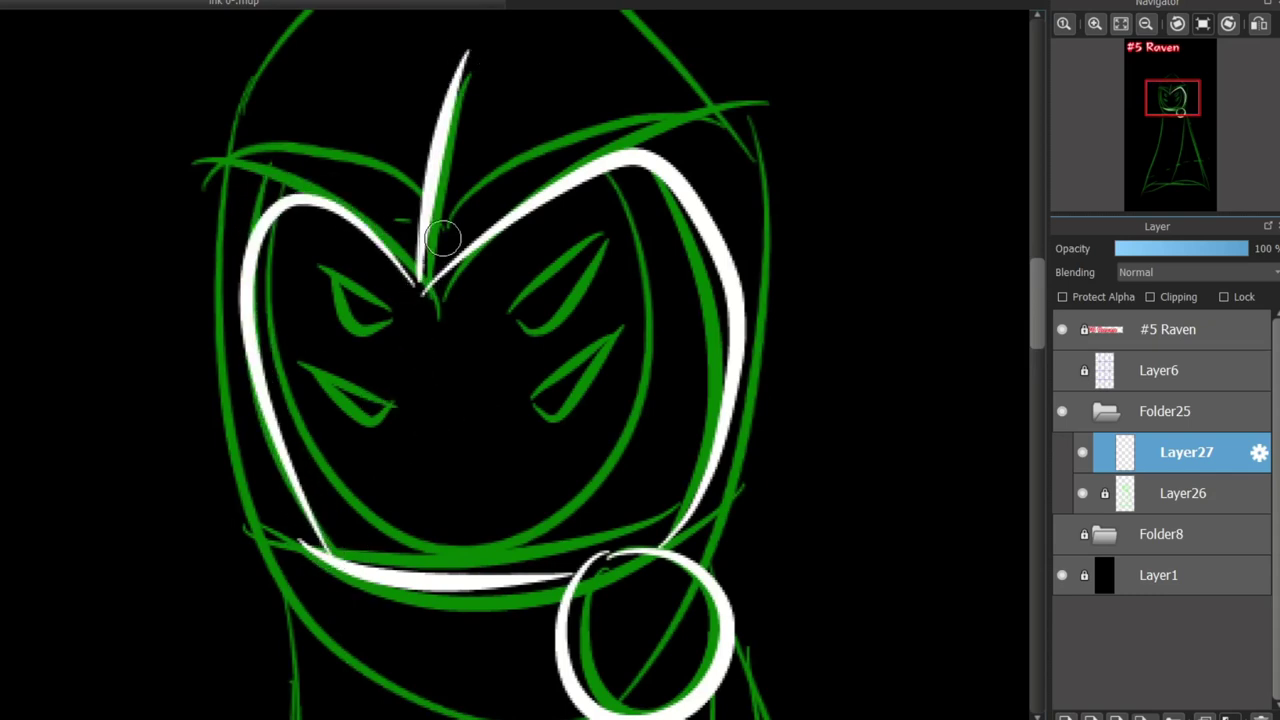
# Redraw the forehead crease as one tapered white stroke rising from the brow point.
pyautogui.hotkey('ctrl', 'z')
pyautogui.moveTo(428, 236); pyautogui.dragTo(692, 192)
pyautogui.hotkey('ctrl', 'z')
pyautogui.moveTo(418, 268); pyautogui.dragTo(458, 24)
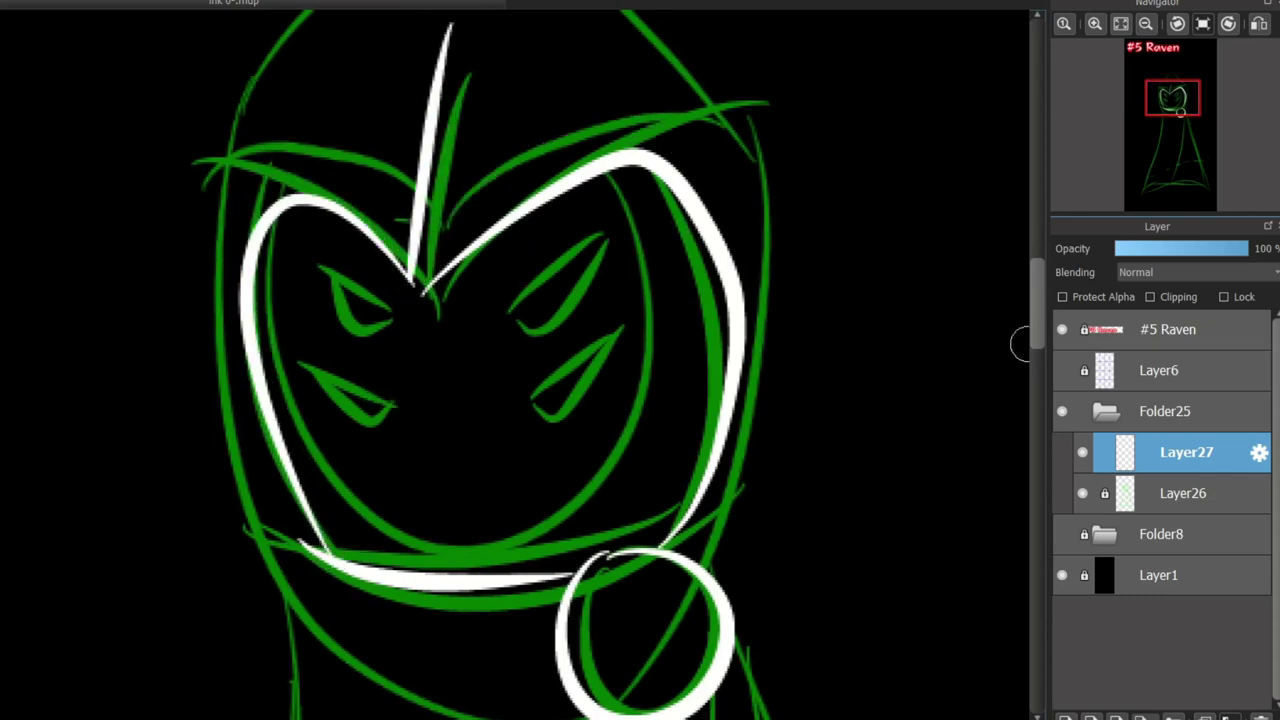
# Ink the hood's outer left contour in white from its peak down and around beneath the face to the brooch.
pyautogui.scroll(-2, 577, 194)
pyautogui.moveTo(558, 68); pyautogui.dragTo(467, 100)
pyautogui.moveTo(404, 147); pyautogui.dragTo(414, 476)
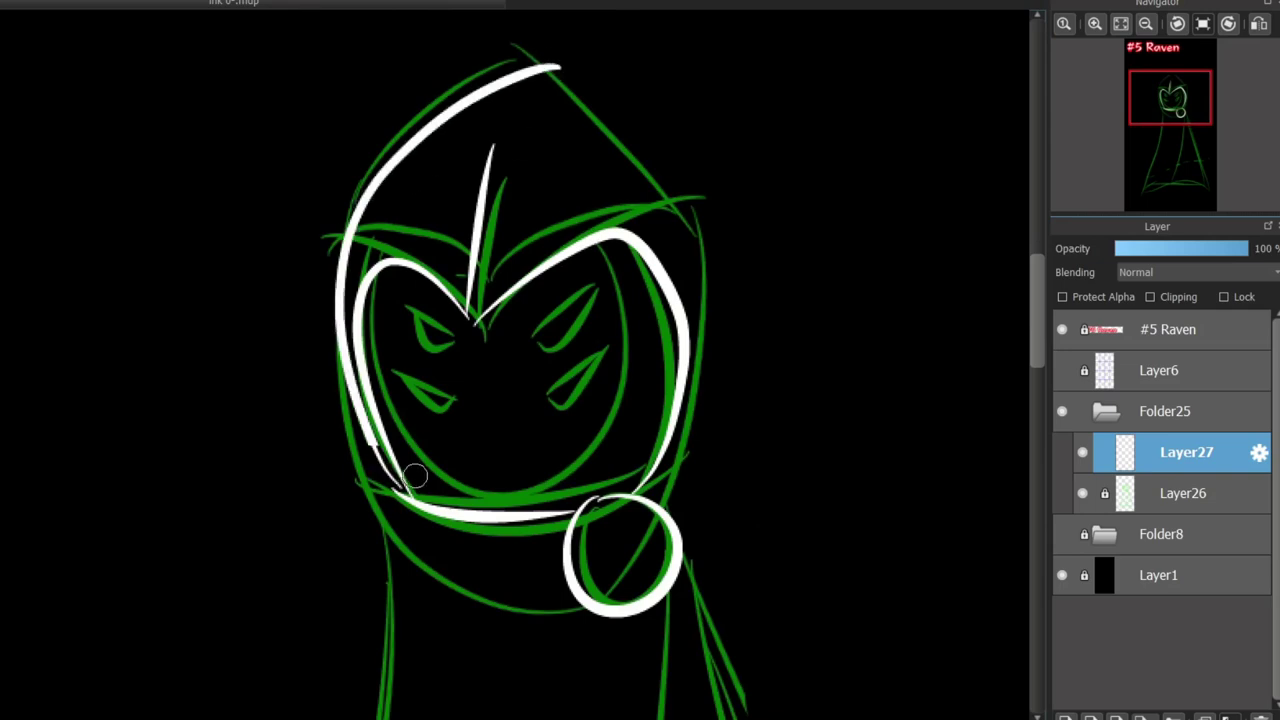
pyautogui.hotkey('ctrl', 'z')
pyautogui.moveTo(595, 618)
pyautogui.mouseDown()
pyautogui.moveTo(429, 114)
pyautogui.moveTo(571, 51)
pyautogui.moveTo(706, 294)
pyautogui.moveTo(625, 488)
pyautogui.mouseUp()
pyautogui.hotkey('ctrl', 'z')
# Ink the pointed collar fold above the brooch and the hood's right contour with a curled tip at the peak.
pyautogui.moveTo(680, 530)
pyautogui.mouseDown()
pyautogui.moveTo(698, 447)
pyautogui.moveTo(638, 497)
pyautogui.moveTo(667, 516)
pyautogui.mouseUp()
pyautogui.hotkey('ctrl', 'z')
pyautogui.moveTo(697, 448); pyautogui.dragTo(692, 254)
pyautogui.hotkey('ctrl', 'z')
pyautogui.moveTo(566, 44)
pyautogui.mouseDown()
pyautogui.moveTo(688, 394)
pyautogui.moveTo(690, 440)
pyautogui.moveTo(602, 138)
pyautogui.moveTo(691, 446)
pyautogui.mouseUp()
pyautogui.hotkey('ctrl', 'z')
pyautogui.hotkey('ctrl', 'z')
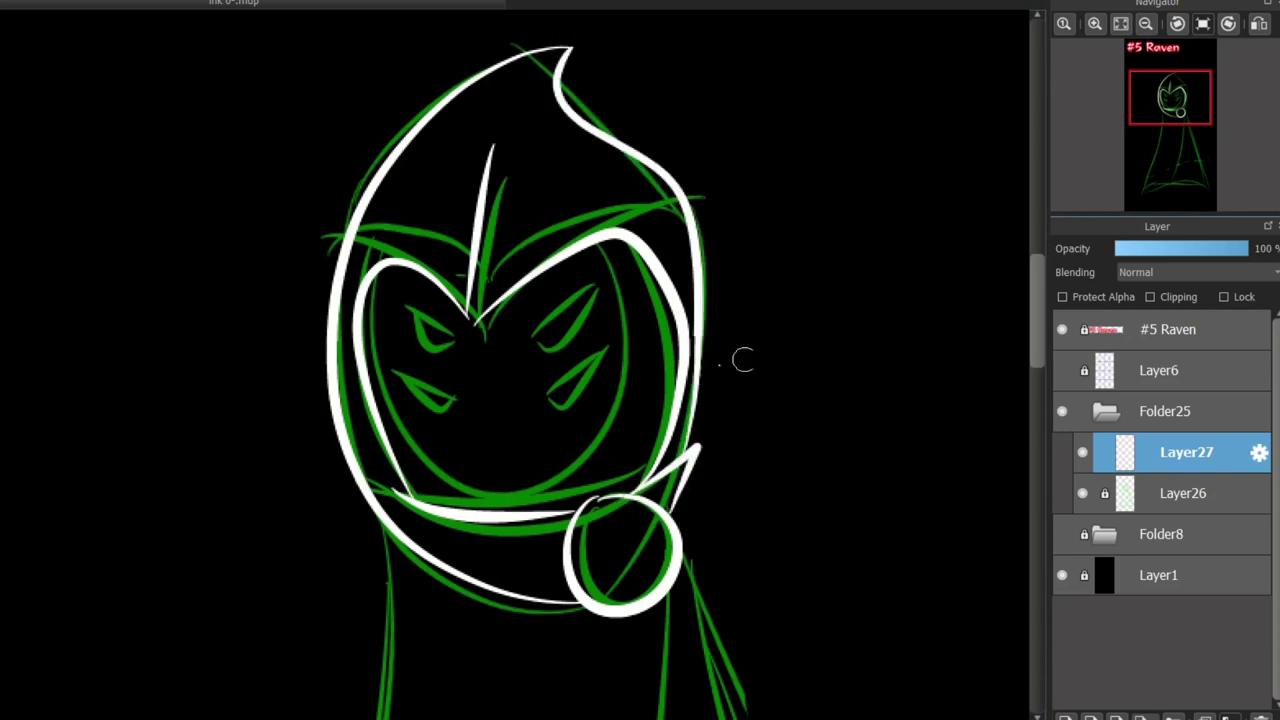
# Ink the cloak's left, front and right edges in white, sweeping the front edge into the left hem corner.
pyautogui.moveTo(626, 690); pyautogui.dragTo(626, 294)
pyautogui.scroll(-2, 626, 294)
pyautogui.scroll(-2, 651, 293)
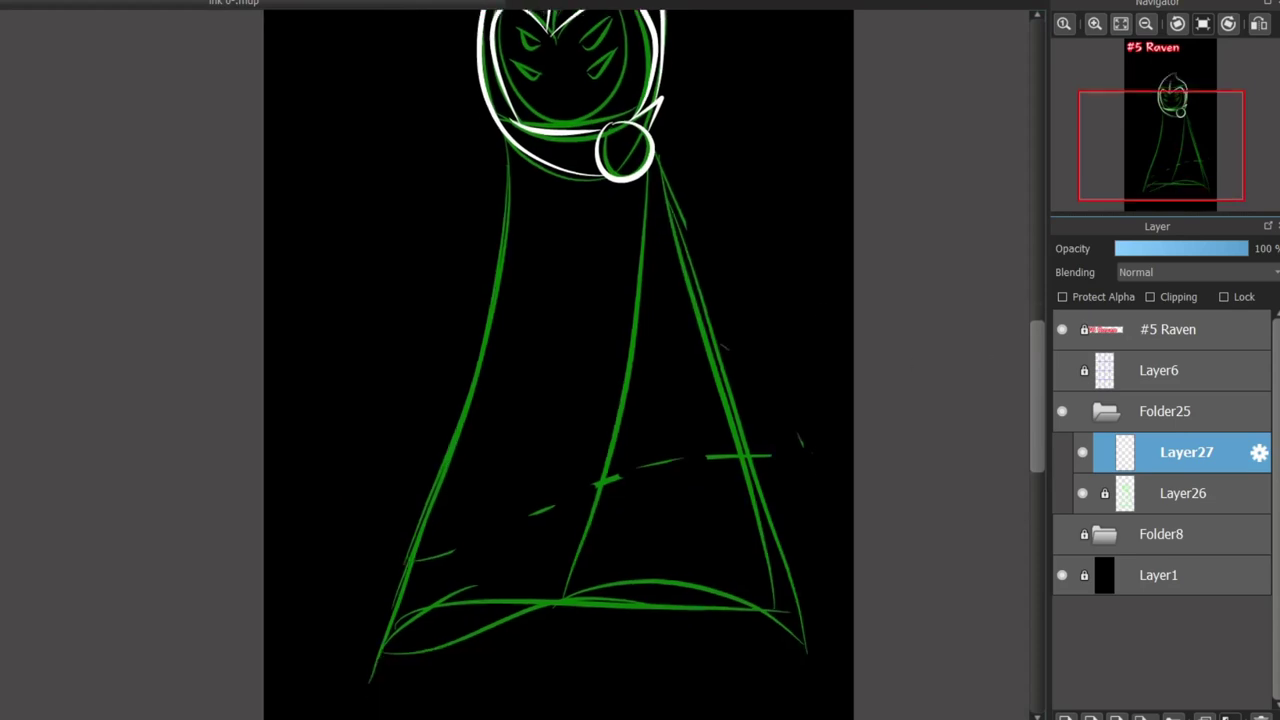
pyautogui.moveTo(649, 168); pyautogui.dragTo(374, 647)
pyautogui.moveTo(510, 138)
pyautogui.mouseDown()
pyautogui.moveTo(469, 418)
pyautogui.moveTo(365, 650)
pyautogui.moveTo(479, 378)
pyautogui.moveTo(385, 645)
pyautogui.mouseUp()
pyautogui.hotkey('ctrl', 'z')
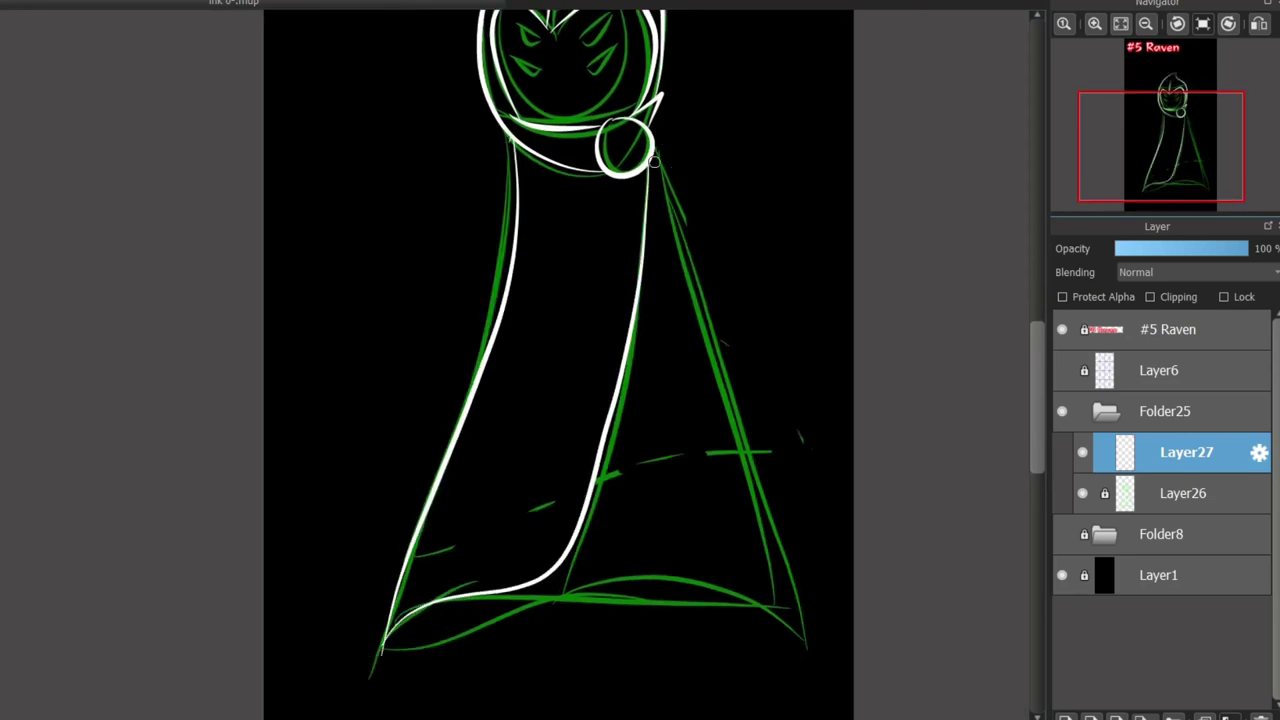
pyautogui.moveTo(650, 160); pyautogui.dragTo(793, 640)
# Ink the wavy hem from the front edge to the right corner and the lower hem curve from the left corner.
pyautogui.scroll(2, 663, 512)
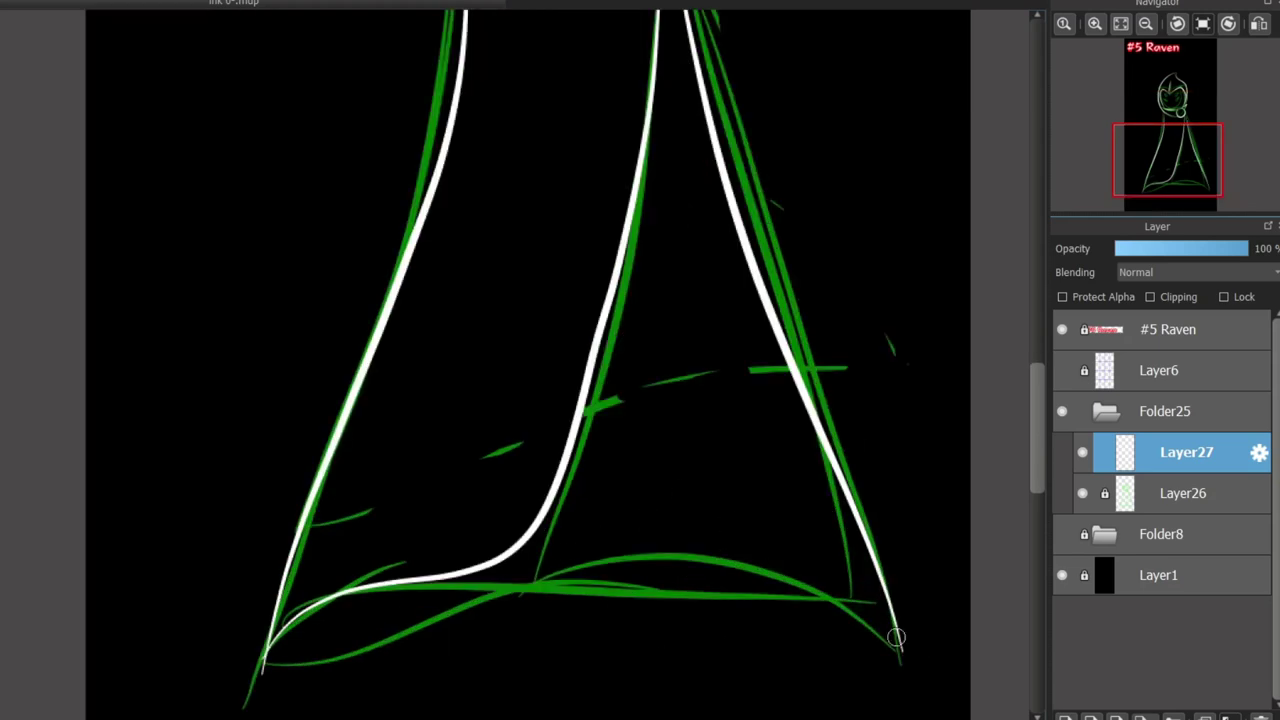
pyautogui.moveTo(896, 637)
pyautogui.mouseDown()
pyautogui.moveTo(550, 588)
pyautogui.moveTo(432, 600)
pyautogui.mouseUp()
pyautogui.hotkey('ctrl', 'z')
pyautogui.moveTo(532, 532); pyautogui.dragTo(898, 645)
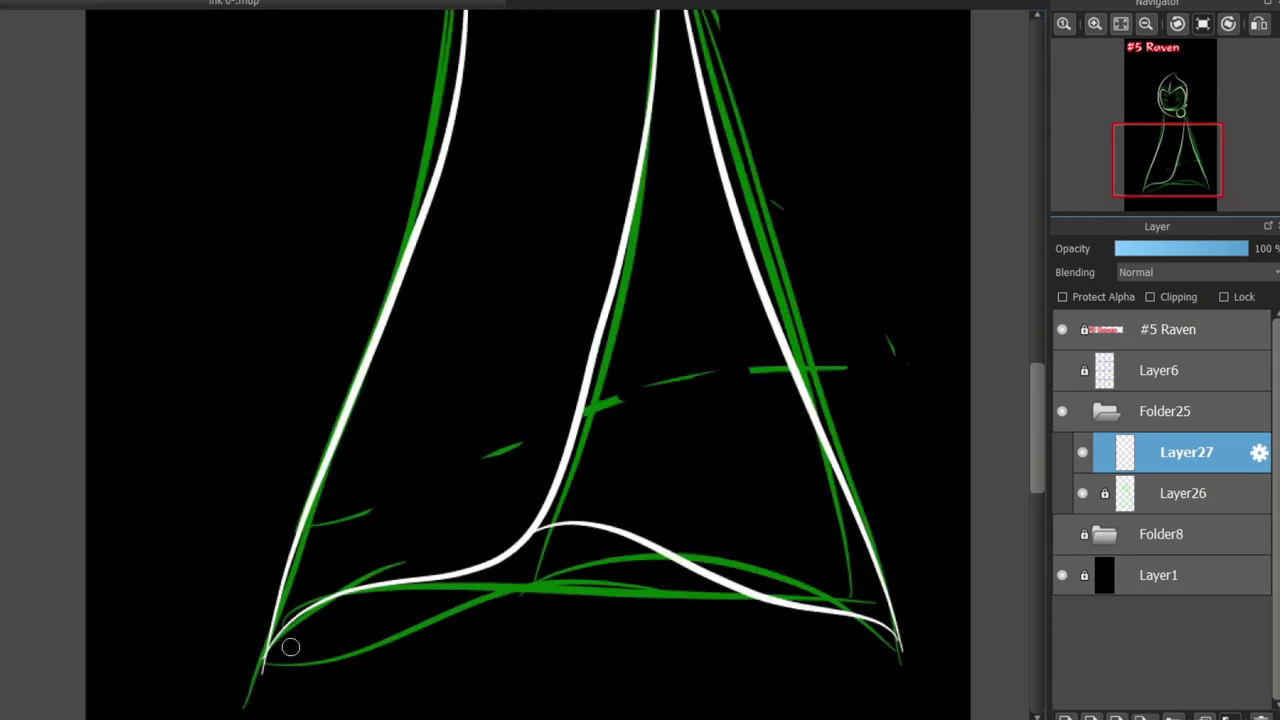
pyautogui.moveTo(266, 661)
pyautogui.mouseDown()
pyautogui.moveTo(734, 607)
pyautogui.moveTo(351, 677)
pyautogui.moveTo(798, 611)
pyautogui.mouseUp()
pyautogui.hotkey('ctrl', 'z')
pyautogui.moveTo(754, 680); pyautogui.dragTo(755, 712)
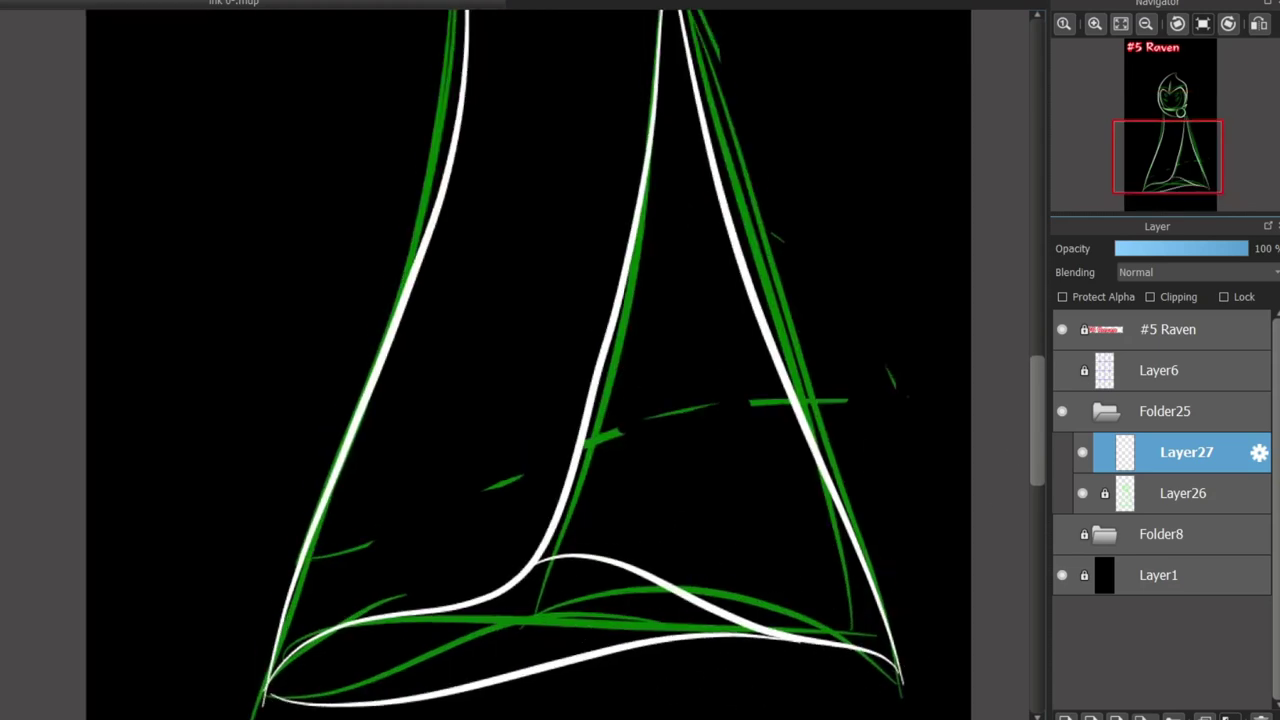
# Reduce the Layer26 sketch's opacity to 18% and add a new layer between it and Layer27.
pyautogui.scroll(5, 640, 342)
pyautogui.click(1183, 493)
pyautogui.click(1139, 248)
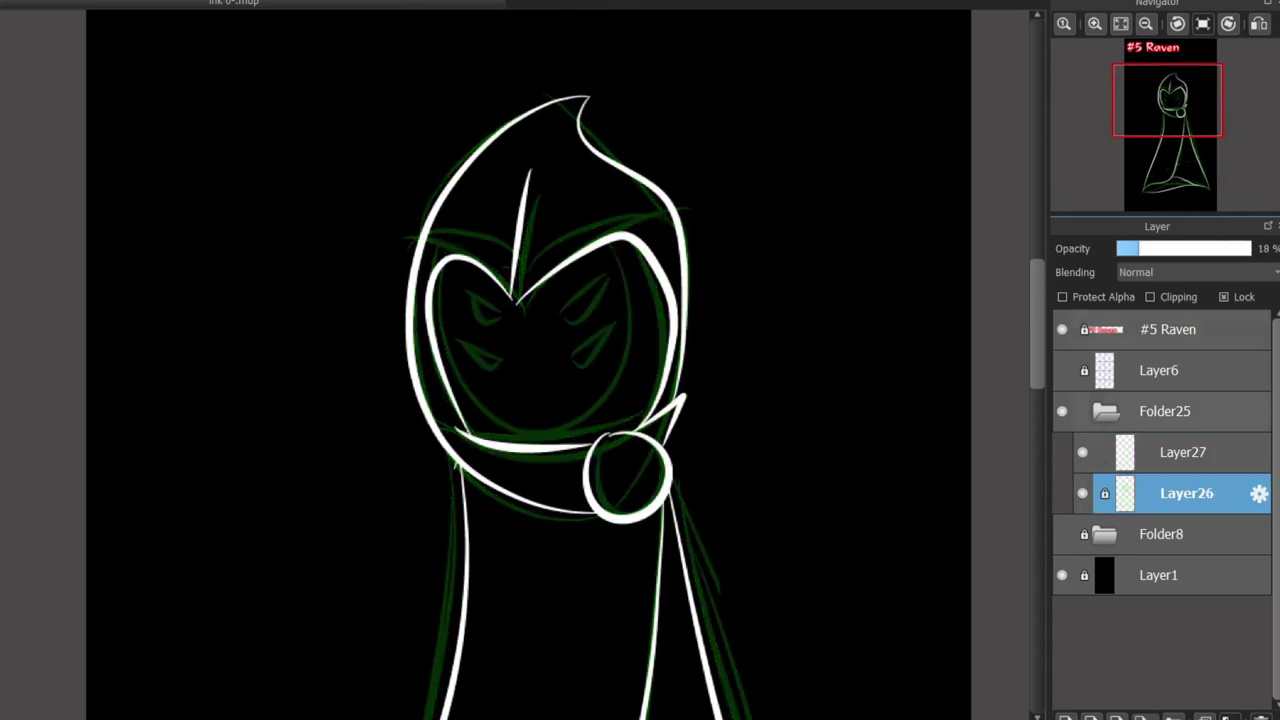
pyautogui.click(1187, 453)
pyautogui.click(1066, 717)
pyautogui.moveTo(1187, 453); pyautogui.dragTo(1187, 509)
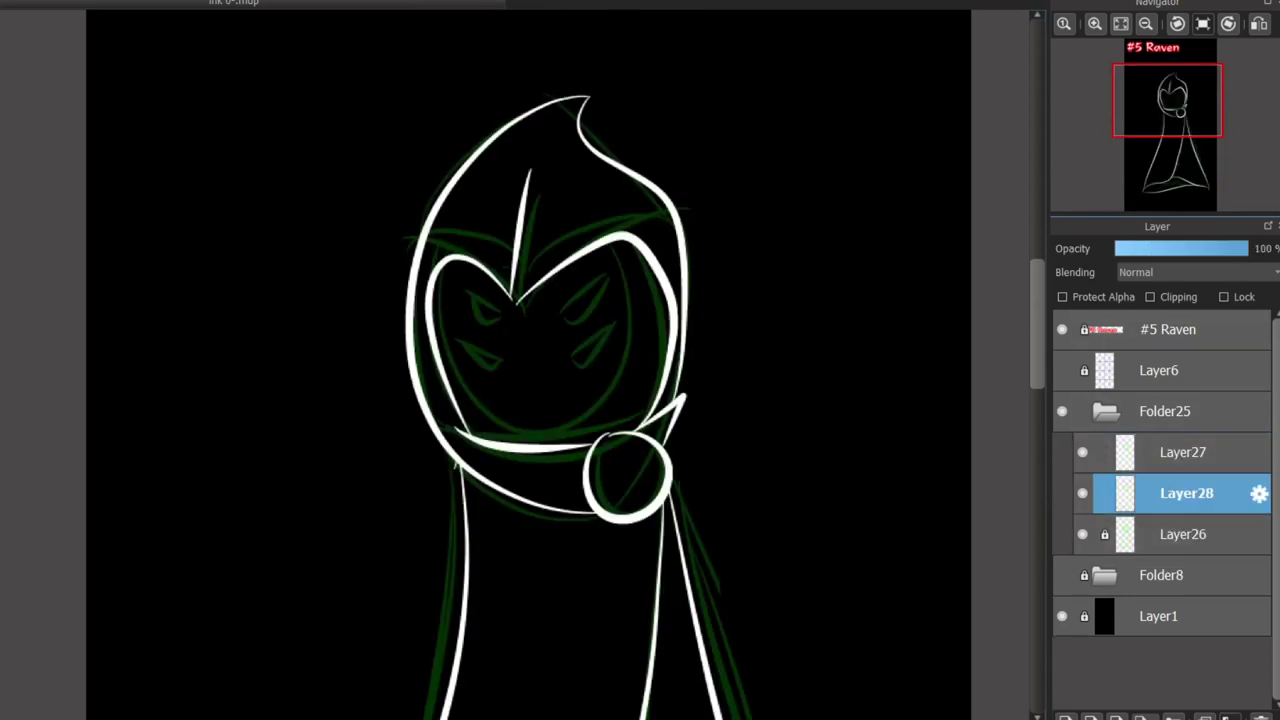
# Draw a red ring inside the white brooch circle with a tilted T emblem in it on Layer28.
pyautogui.scroll(4, 594, 460)
pyautogui.moveTo(597, 458)
pyautogui.mouseDown()
pyautogui.moveTo(657, 423)
pyautogui.moveTo(634, 429)
pyautogui.moveTo(703, 430)
pyautogui.mouseUp()
pyautogui.hotkey('ctrl', 'z')
pyautogui.moveTo(657, 476); pyautogui.dragTo(730, 542)
pyautogui.hotkey('ctrl', 'z')
pyautogui.hotkey('ctrl', 'z')
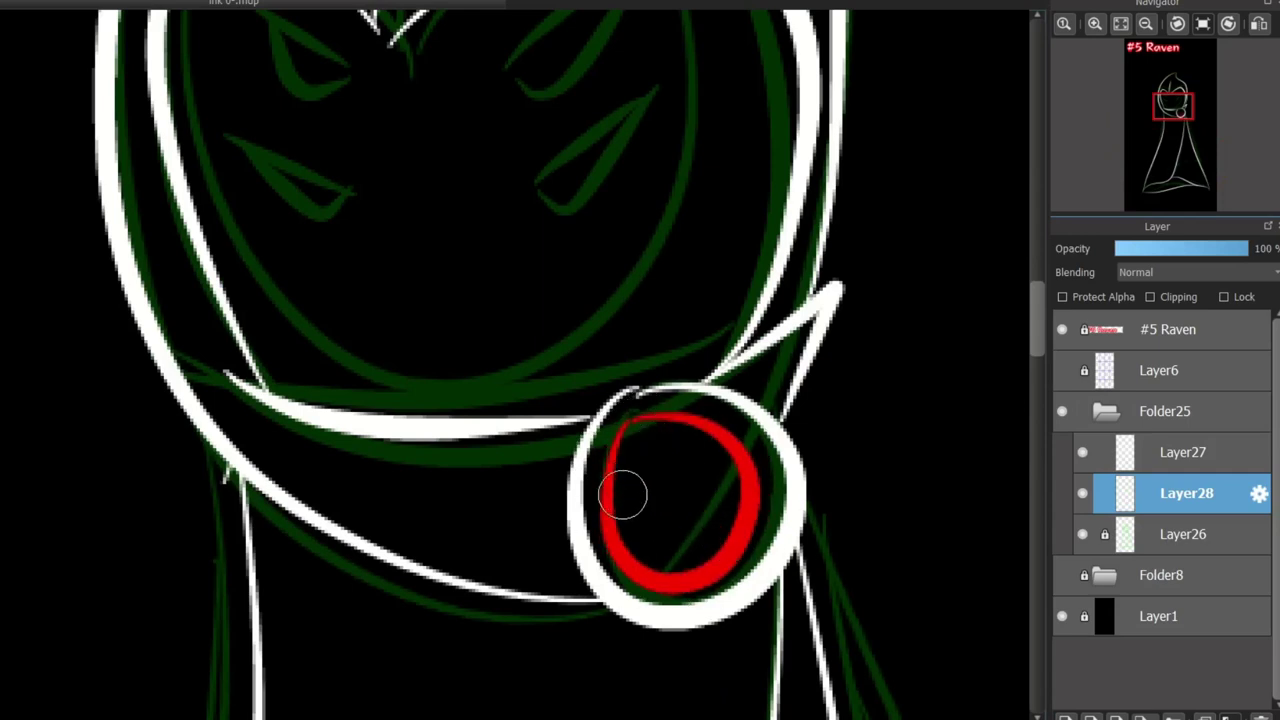
pyautogui.moveTo(623, 494); pyautogui.dragTo(703, 430)
pyautogui.moveTo(657, 476)
pyautogui.mouseDown()
pyautogui.moveTo(704, 520)
pyautogui.moveTo(721, 562)
pyautogui.mouseUp()
# Outline the two slanted eyes on the right side of the face in thick red.
pyautogui.moveTo(1037, 318); pyautogui.dragTo(1037, 294)
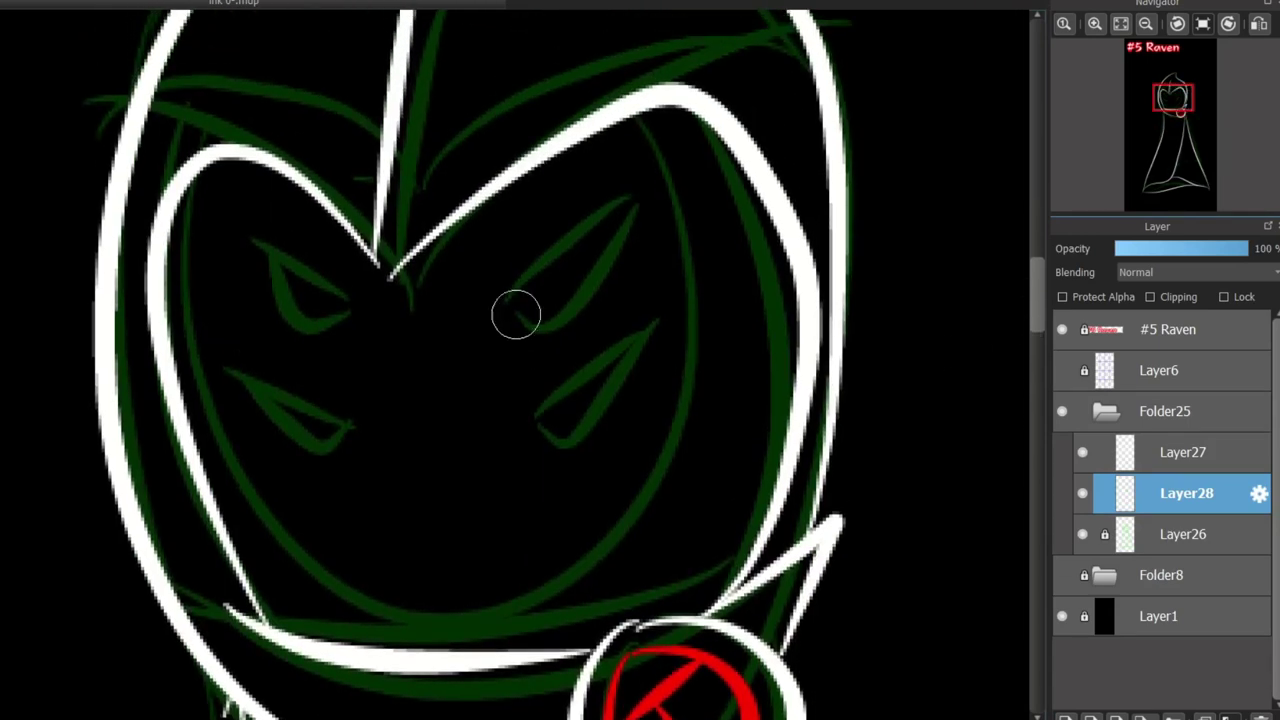
pyautogui.moveTo(640, 206)
pyautogui.mouseDown()
pyautogui.moveTo(560, 334)
pyautogui.moveTo(640, 208)
pyautogui.mouseUp()
pyautogui.moveTo(520, 427); pyautogui.dragTo(573, 438)
pyautogui.hotkey('ctrl', 'z')
pyautogui.moveTo(644, 348)
pyautogui.mouseDown()
pyautogui.moveTo(641, 370)
pyautogui.moveTo(645, 350)
pyautogui.mouseUp()
pyautogui.hotkey('ctrl', 'z')
# Outline the two slanted eyes on the left side of the face in thick red.
pyautogui.moveTo(272, 252)
pyautogui.mouseDown()
pyautogui.moveTo(364, 313)
pyautogui.moveTo(268, 263)
pyautogui.mouseUp()
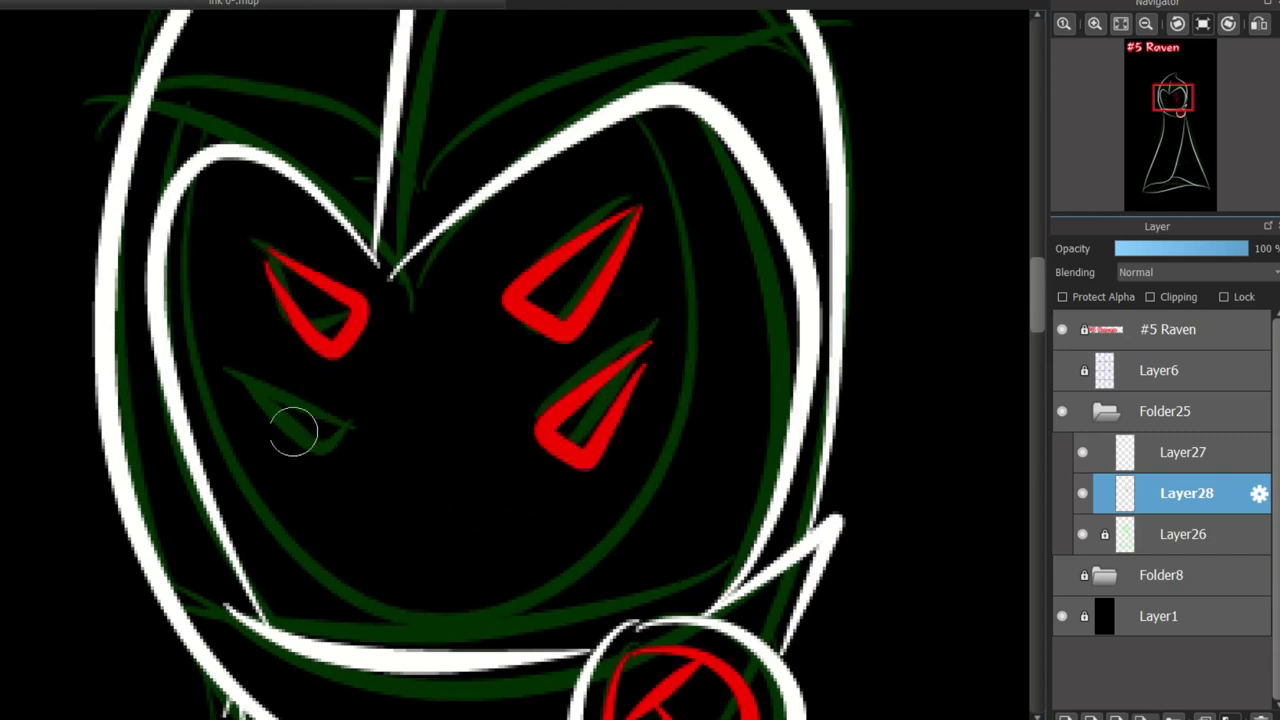
pyautogui.moveTo(248, 375)
pyautogui.mouseDown()
pyautogui.moveTo(257, 409)
pyautogui.moveTo(250, 385)
pyautogui.moveTo(310, 418)
pyautogui.moveTo(259, 400)
pyautogui.mouseUp()
pyautogui.hotkey('ctrl', 'z')
pyautogui.moveTo(302, 499); pyautogui.dragTo(317, 497)
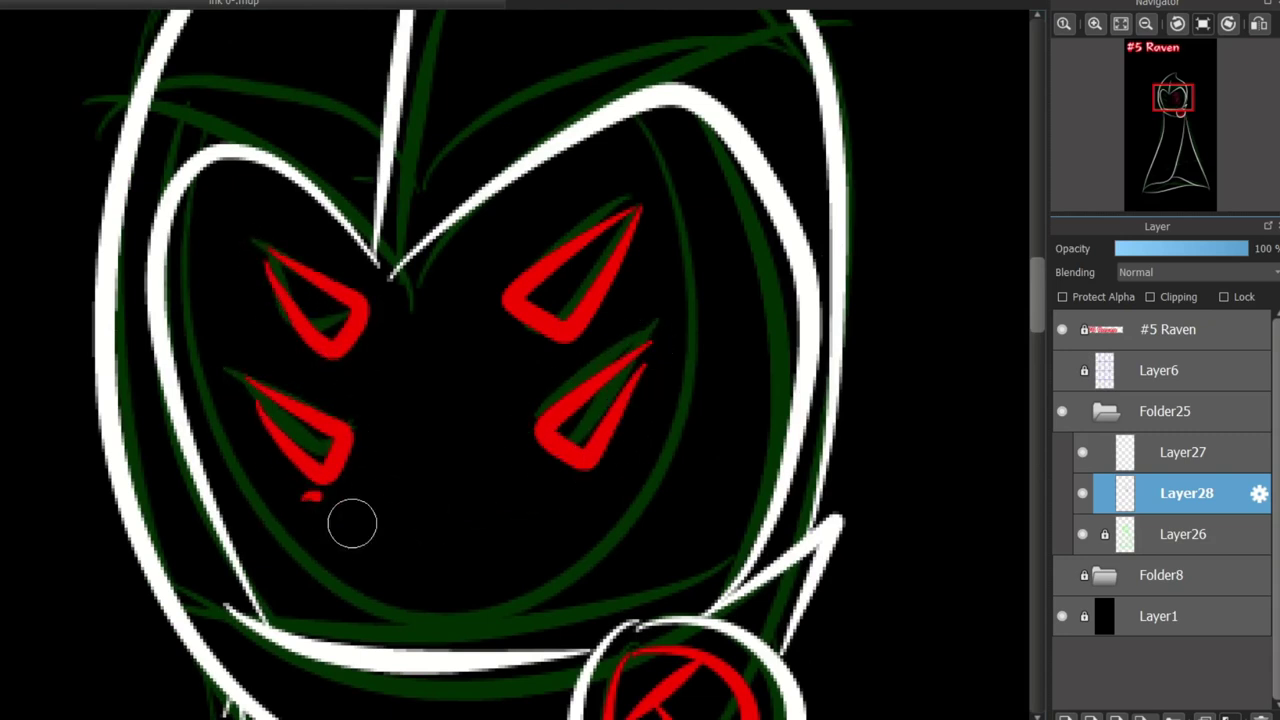
pyautogui.hotkey('ctrl', 'z')
# Try to ink the right contour of the inner face inside the hood opening.
pyautogui.moveTo(1037, 300)
pyautogui.mouseDown()
pyautogui.moveTo(1037, 238)
pyautogui.moveTo(1037, 511)
pyautogui.moveTo(1037, 303)
pyautogui.mouseUp()
pyautogui.moveTo(616, 20); pyautogui.dragTo(657, 440)
pyautogui.hotkey('ctrl', 'z')
pyautogui.moveTo(618, 20)
pyautogui.mouseDown()
pyautogui.moveTo(691, 309)
pyautogui.moveTo(628, 508)
pyautogui.mouseUp()
pyautogui.hotkey('ctrl', 'z')
# Close the gap at the top of the brooch's outer circle with a white stroke.
pyautogui.moveTo(557, 560); pyautogui.dragTo(706, 503)
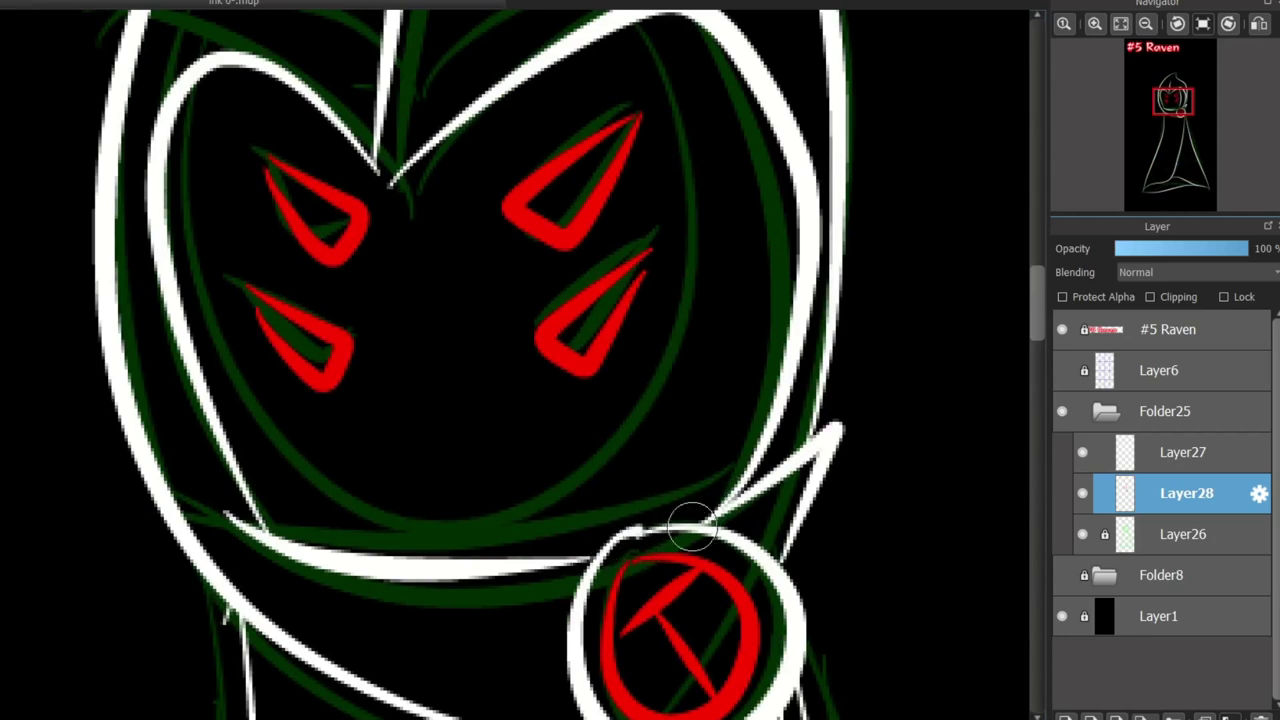
# Try to ink both side contours of the inner face along the sketched oval.
pyautogui.moveTo(650, 35); pyautogui.dragTo(656, 505)
pyautogui.moveTo(203, 88)
pyautogui.mouseDown()
pyautogui.moveTo(240, 405)
pyautogui.moveTo(324, 524)
pyautogui.mouseUp()
pyautogui.hotkey('ctrl', 'z')
pyautogui.hotkey('ctrl', 'z')
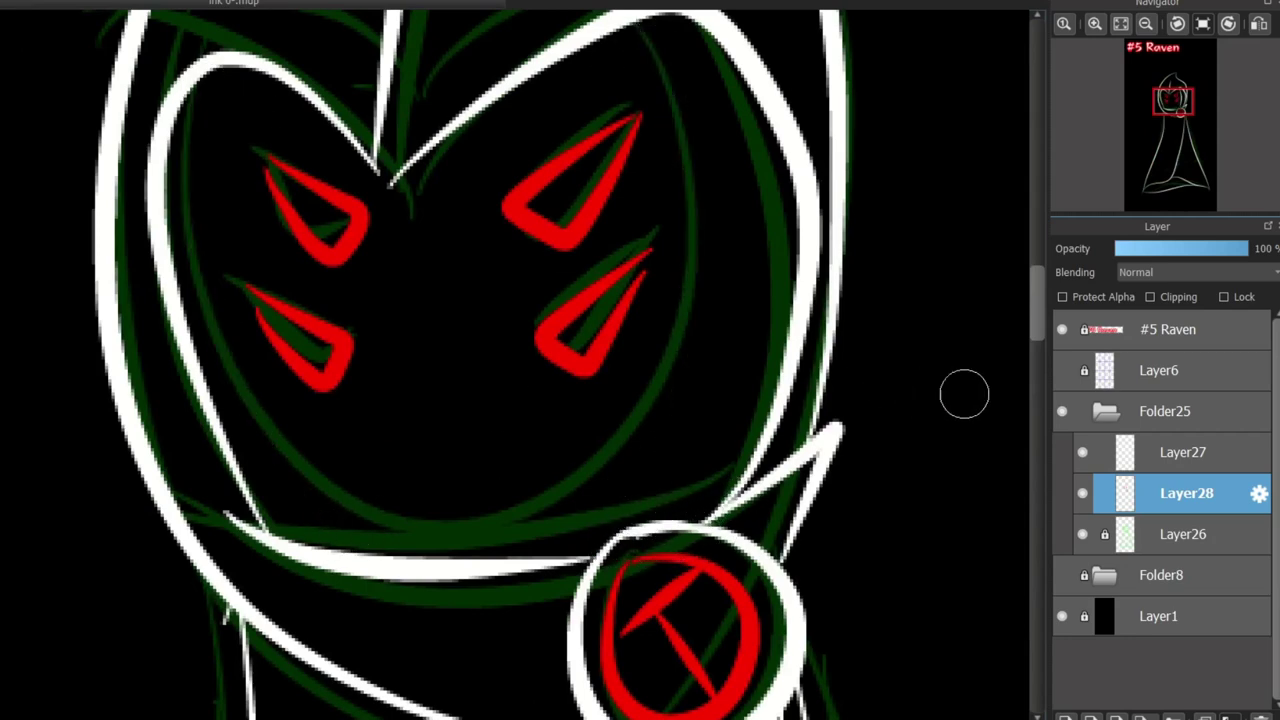
# Try to add small white strokes on the lower face between the eyes and the collar.
pyautogui.moveTo(1037, 302)
pyautogui.mouseDown()
pyautogui.moveTo(1037, 275)
pyautogui.moveTo(1037, 323)
pyautogui.mouseUp()
pyautogui.moveTo(362, 274); pyautogui.dragTo(402, 292)
pyautogui.hotkey('ctrl', 'z')
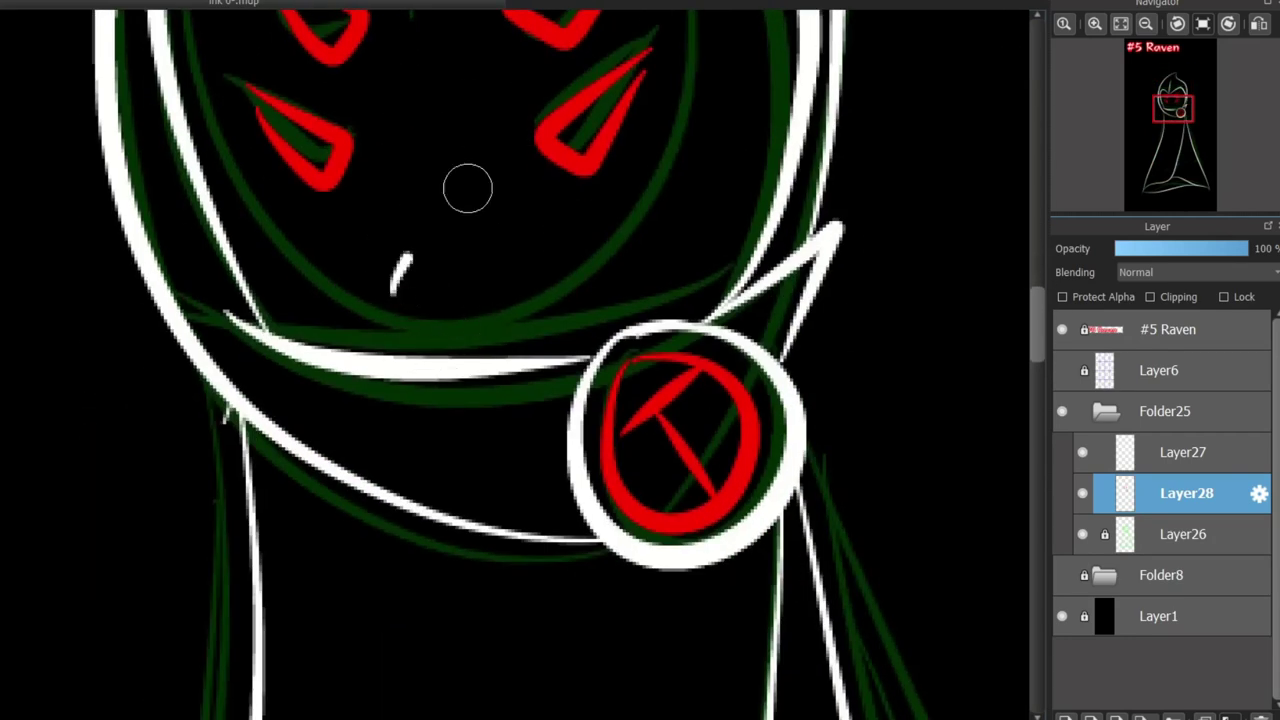
pyautogui.hotkey('ctrl', 'z')
pyautogui.moveTo(443, 86); pyautogui.dragTo(443, 271)
pyautogui.hotkey('ctrl', 'z')
pyautogui.scroll(5, 488, 547)
pyautogui.hotkey('ctrl', 'z')
pyautogui.moveTo(1037, 288)
pyautogui.mouseDown()
pyautogui.moveTo(1037, 265)
pyautogui.moveTo(1037, 496)
pyautogui.moveTo(1037, 278)
pyautogui.mouseUp()
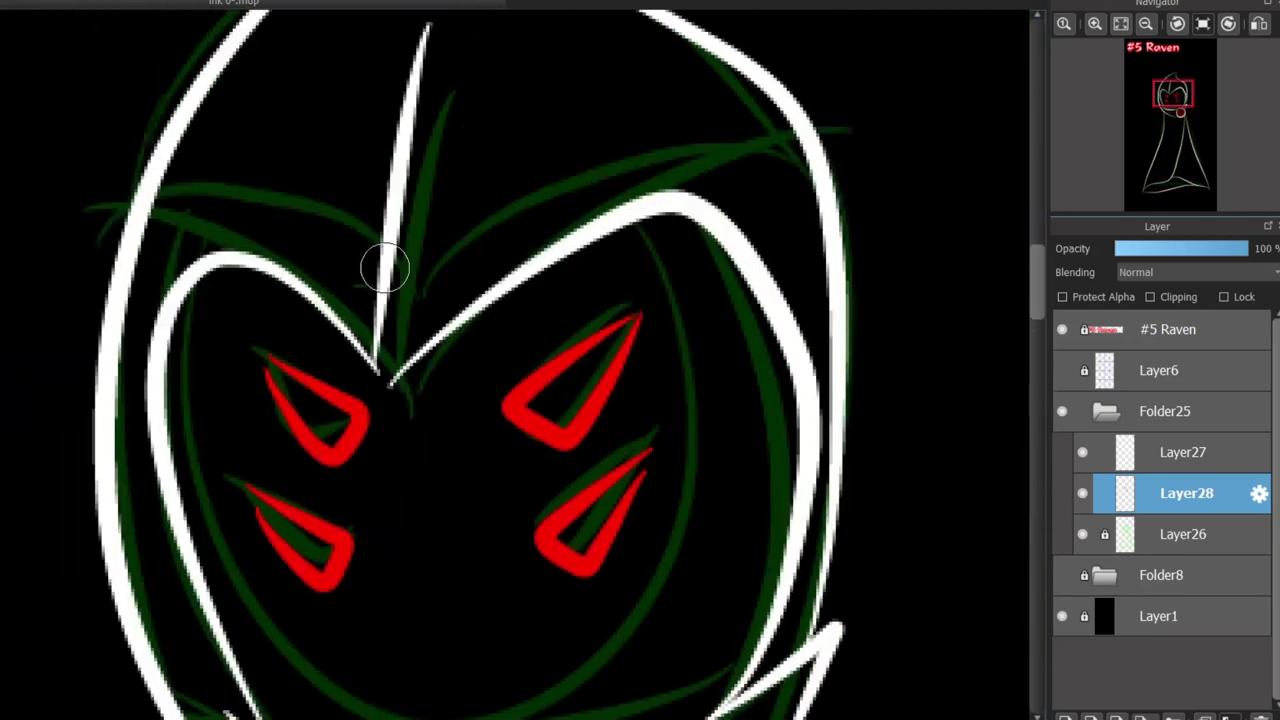
# Ink the upper edge of a curved white tendril rising from beside the brooch to the canvas's right edge.
pyautogui.scroll(-4, 443, 260)
pyautogui.scroll(1, 464, 498)
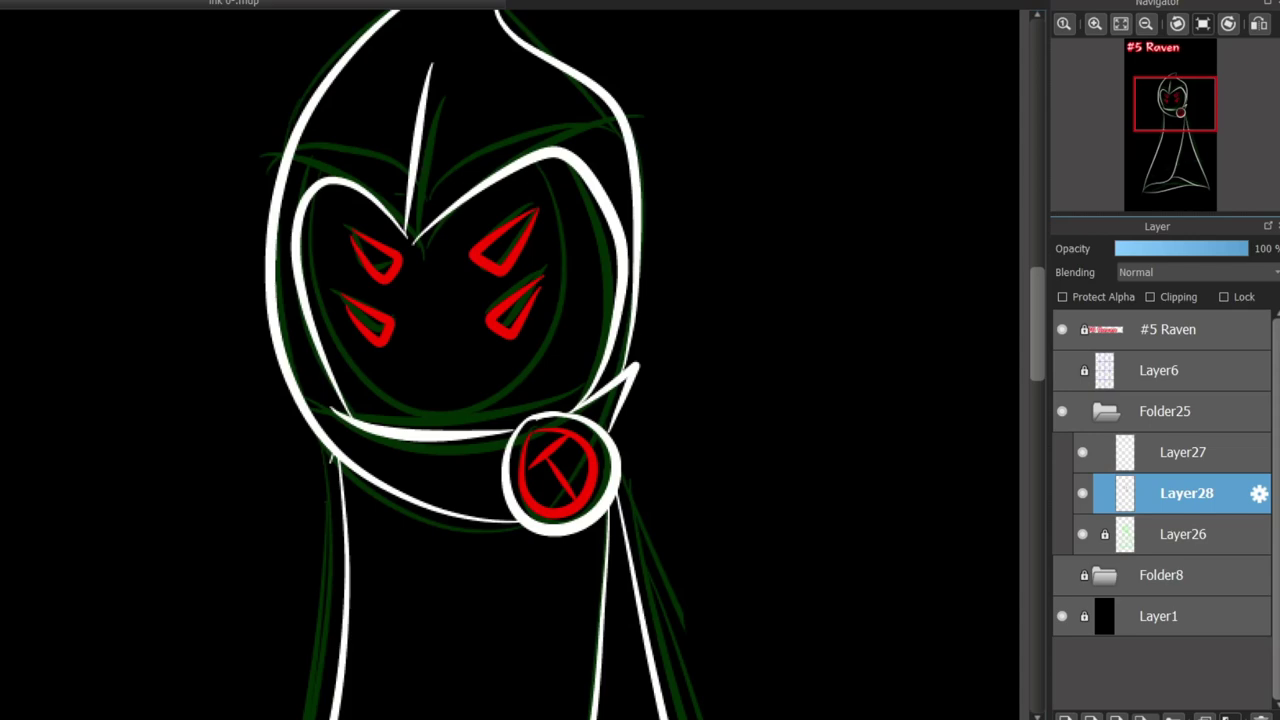
pyautogui.scroll(-3, 451, 425)
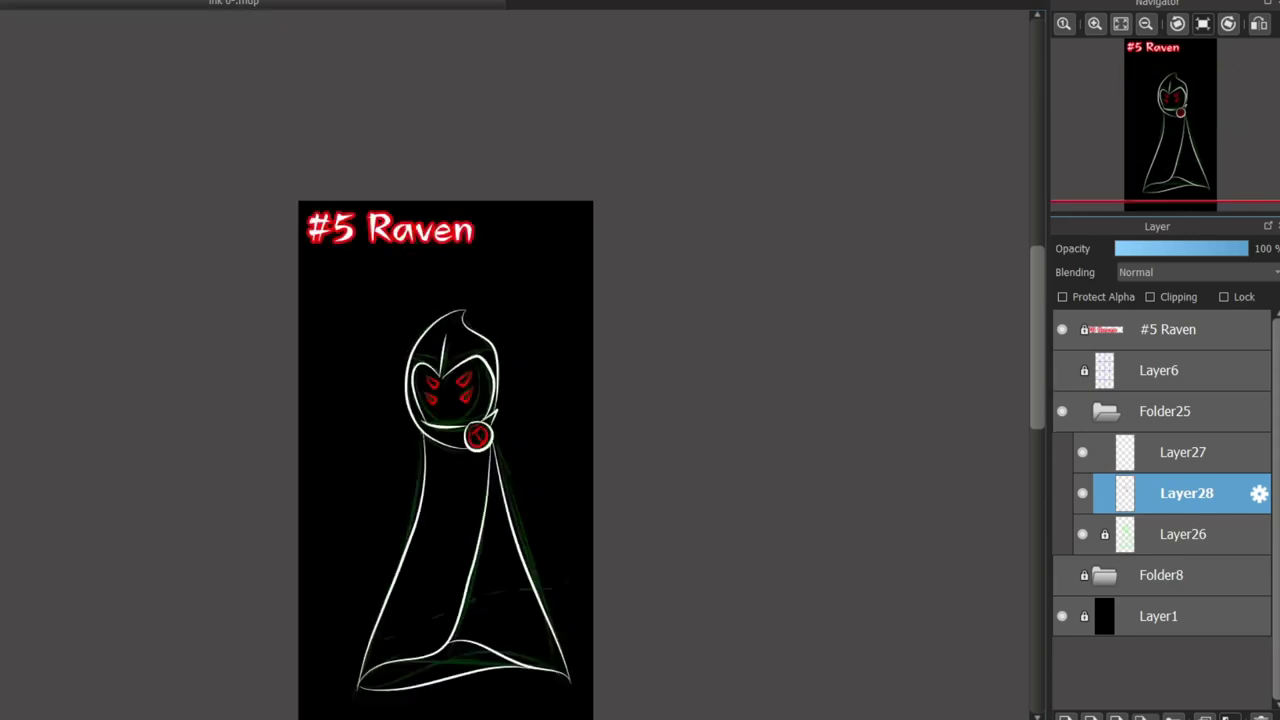
pyautogui.scroll(2, 418, 524)
pyautogui.scroll(-2, 413, 525)
pyautogui.scroll(1, 413, 525)
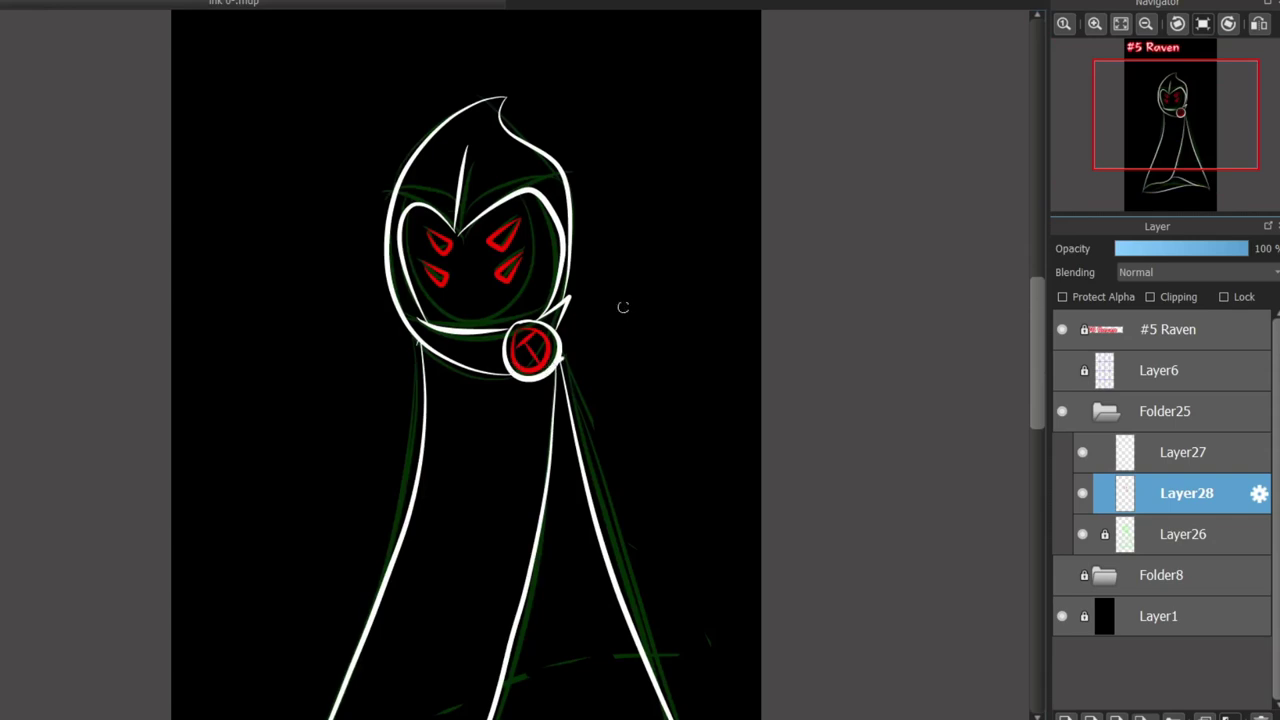
pyautogui.moveTo(562, 358); pyautogui.dragTo(762, 200)
pyautogui.moveTo(585, 532); pyautogui.dragTo(758, 455)
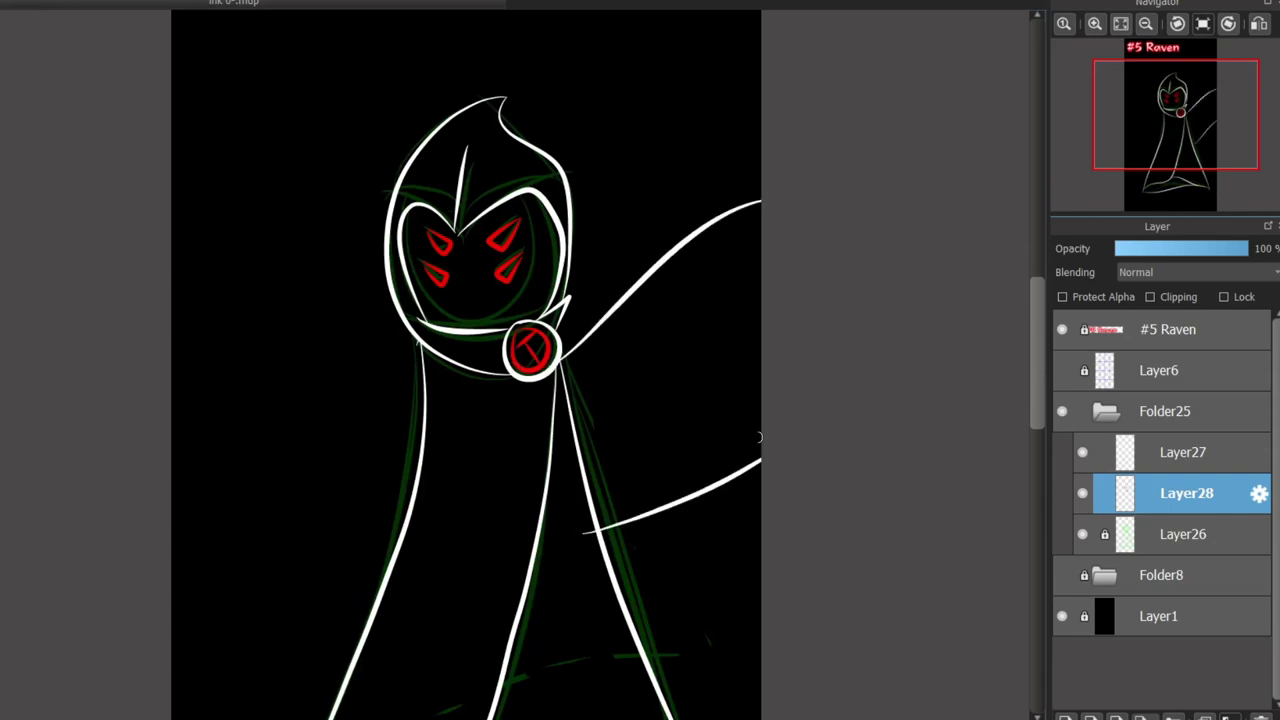
pyautogui.hotkey('ctrl', 'z')
pyautogui.hotkey('ctrl', 'z')
pyautogui.hotkey('ctrl', 'z')
pyautogui.hotkey('ctrl', 'z')
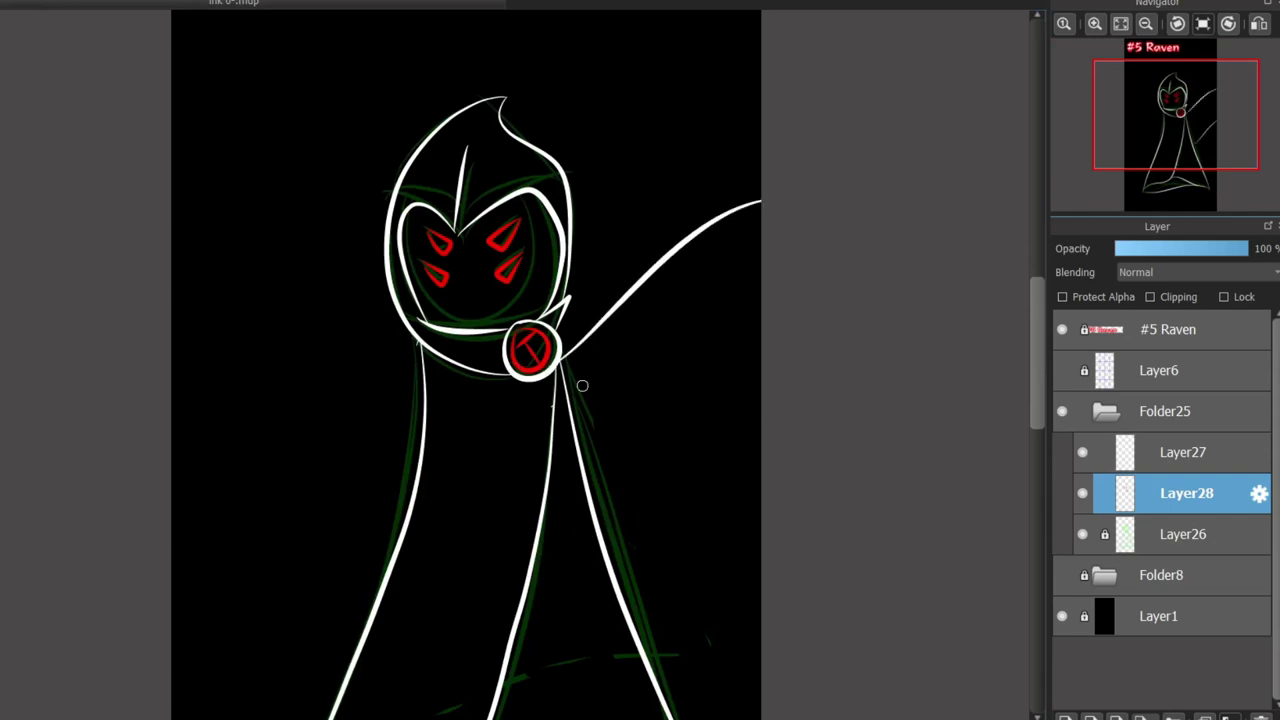
# Ink the right tendril's lower edge and its pointed end curving back in from the canvas's right edge.
pyautogui.hotkey('ctrl', 'z')
pyautogui.moveTo(556, 404); pyautogui.dragTo(764, 236)
pyautogui.hotkey('ctrl', 'z')
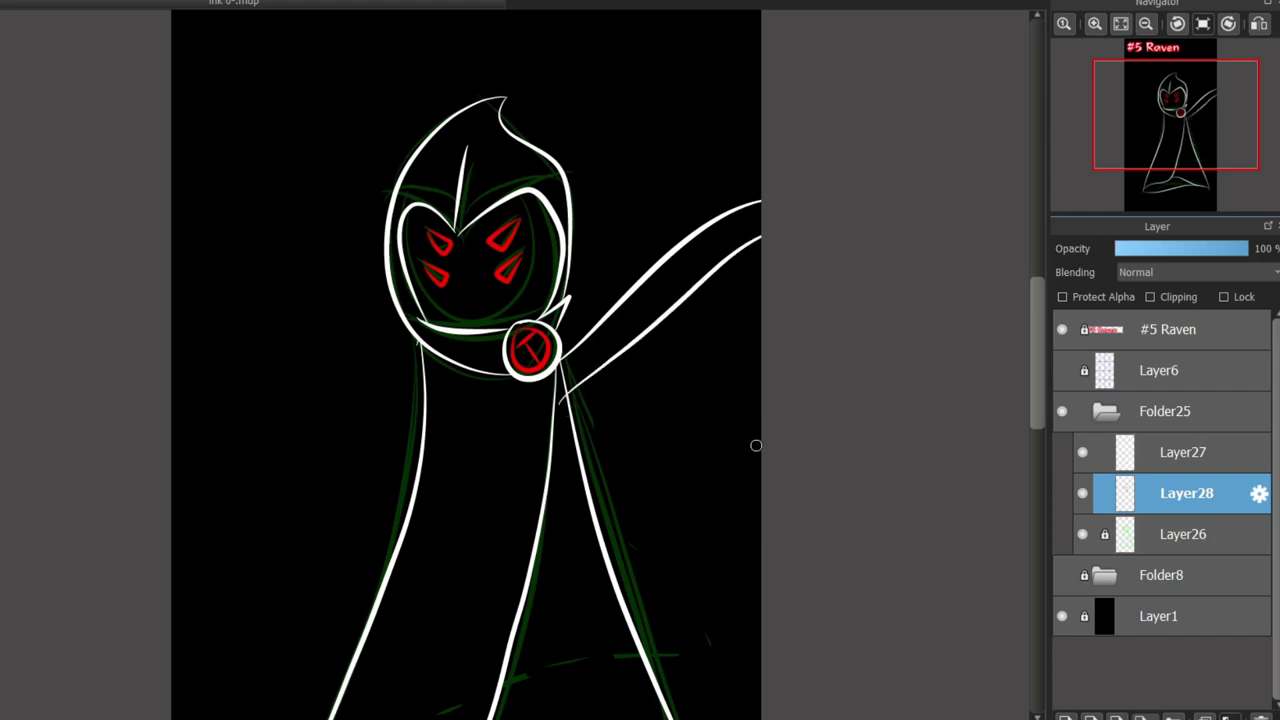
pyautogui.moveTo(760, 418); pyautogui.dragTo(752, 514)
# Ink the outer and inner edges of a second tendril curling out from the left shoulder and tapering downward.
pyautogui.scroll(-3, 832, 304)
pyautogui.moveTo(440, 198); pyautogui.dragTo(320, 304)
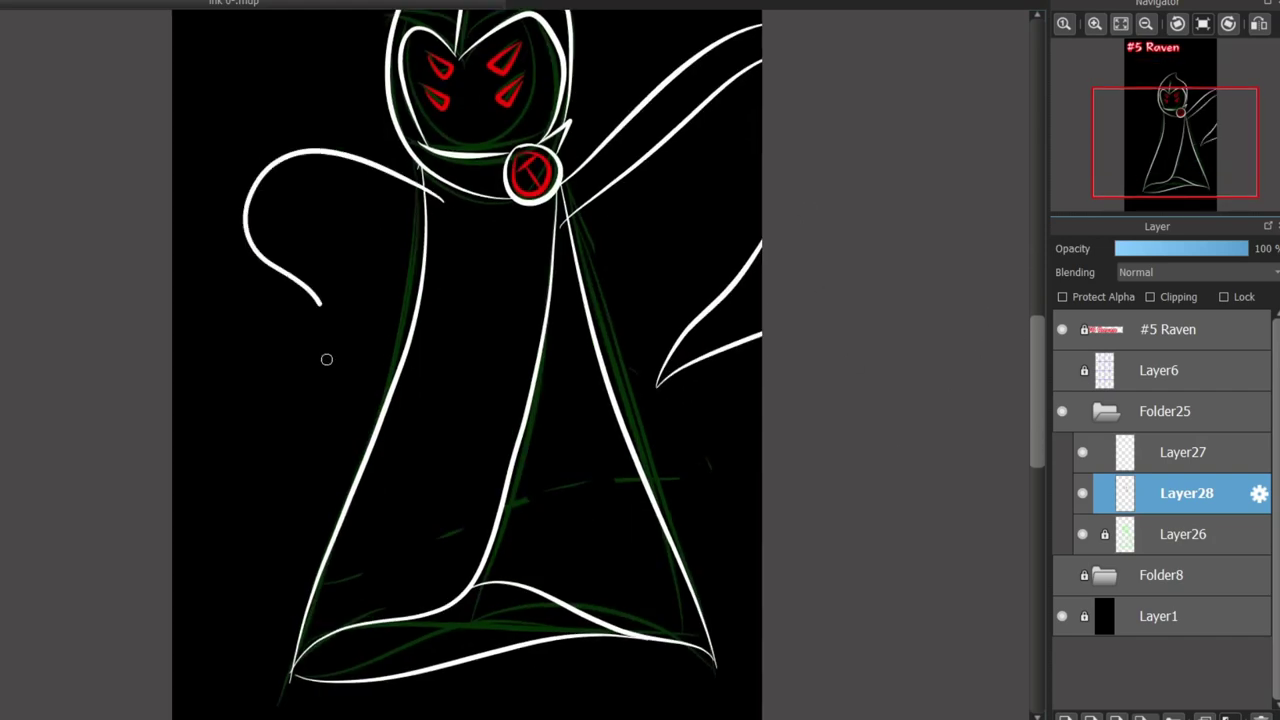
pyautogui.moveTo(443, 207)
pyautogui.mouseDown()
pyautogui.moveTo(343, 294)
pyautogui.moveTo(325, 372)
pyautogui.mouseUp()
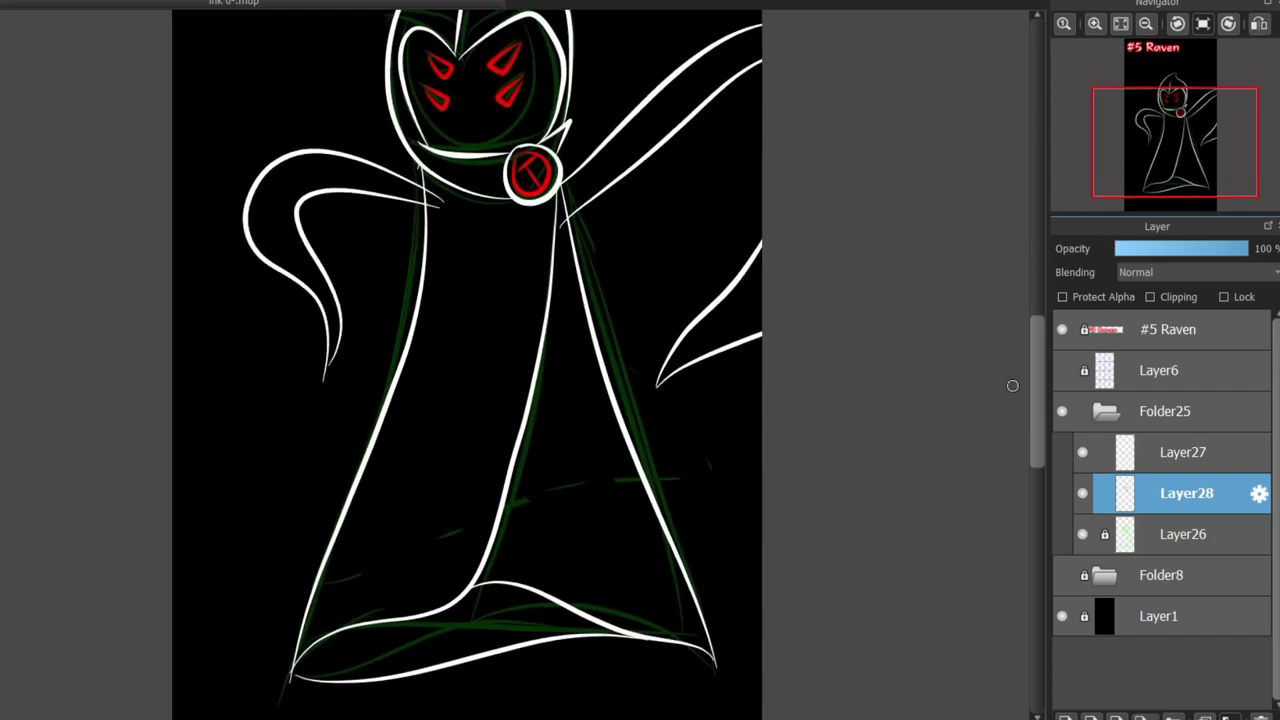
# Try to ink two lines running from the hem's left corner down to the canvas's bottom edge.
pyautogui.scroll(-3, 332, 420)
pyautogui.moveTo(305, 515); pyautogui.dragTo(235, 650)
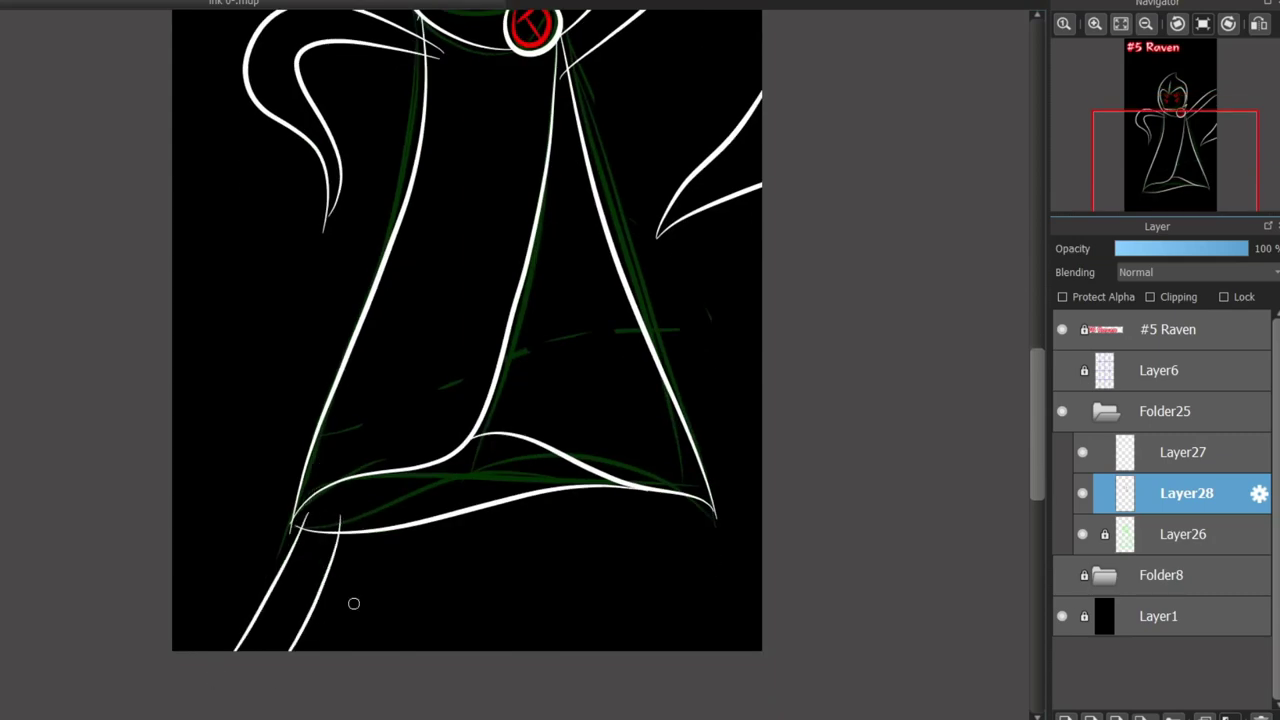
pyautogui.moveTo(357, 512); pyautogui.dragTo(275, 650)
pyautogui.hotkey('ctrl', 'z')
pyautogui.hotkey('ctrl', 'z')
# Erase the tendril line ends on Layer28 that overlap the cloak at both shoulders.
pyautogui.scroll(9, 396, 290)
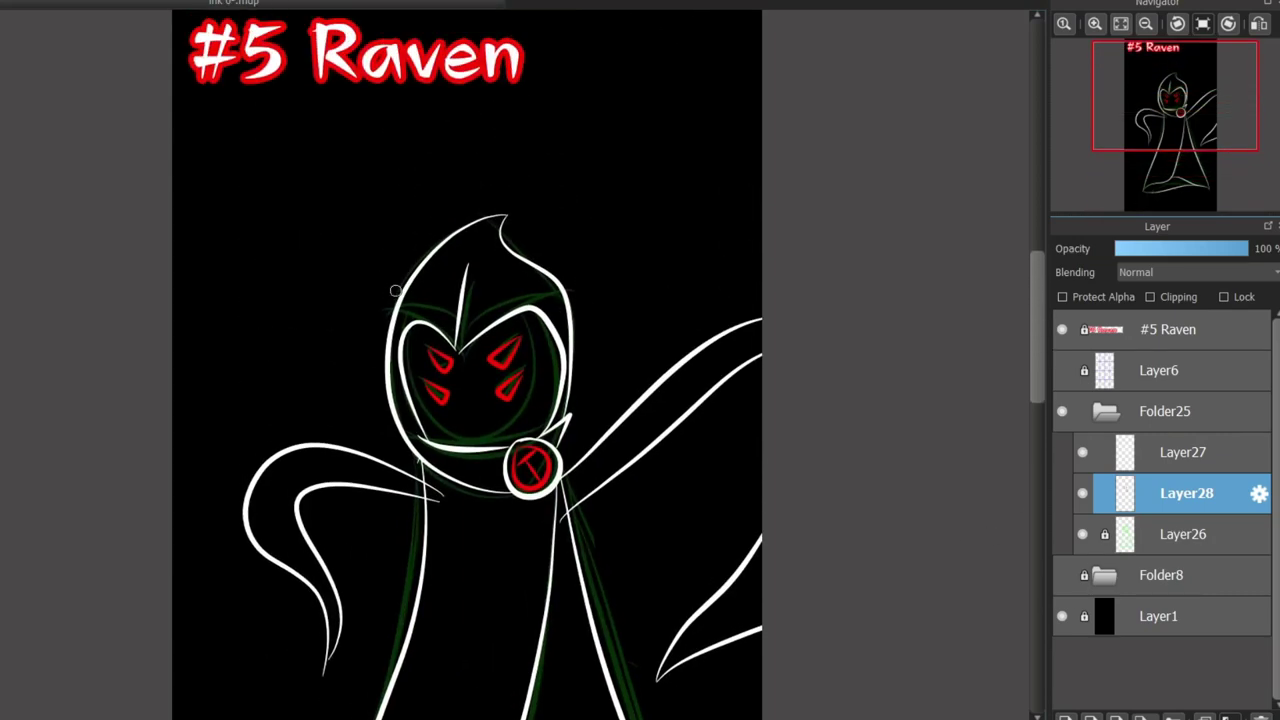
pyautogui.scroll(2, 464, 515)
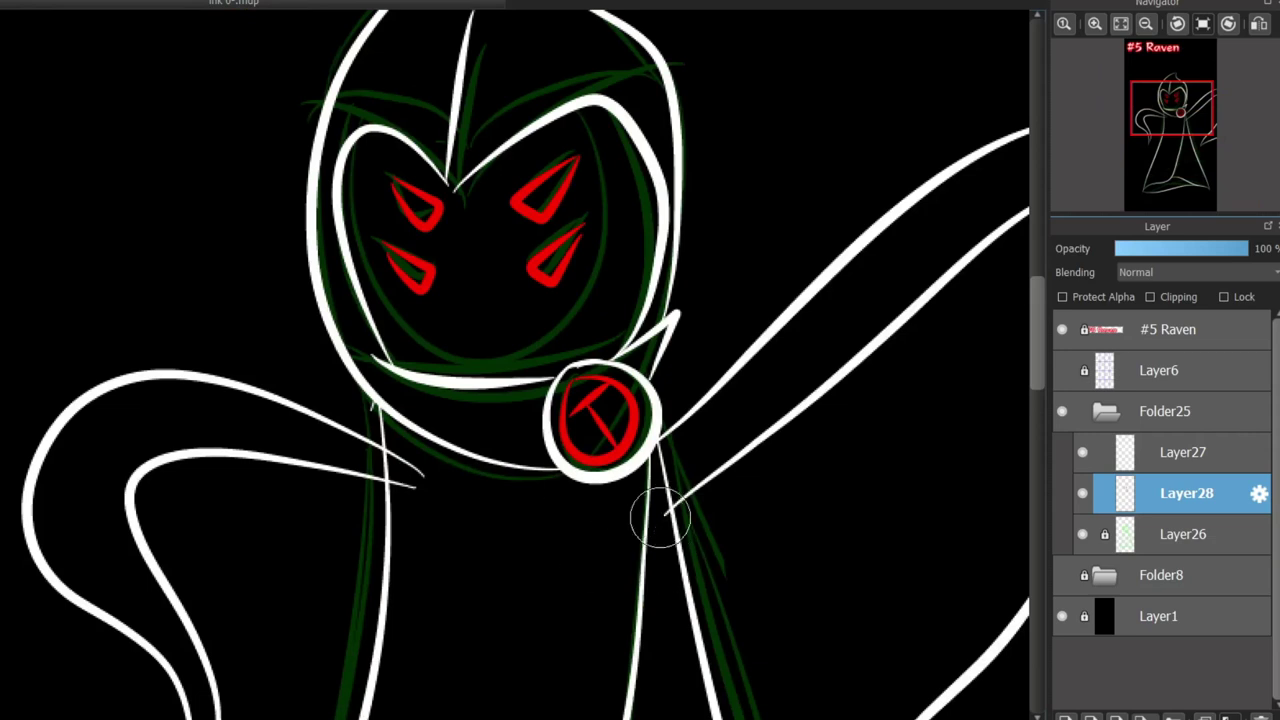
pyautogui.moveTo(659, 519); pyautogui.dragTo(644, 526)
pyautogui.moveTo(402, 497)
pyautogui.mouseDown()
pyautogui.moveTo(418, 491)
pyautogui.moveTo(411, 473)
pyautogui.mouseUp()
# Erase the stray line end at the cloak's left shoulder on Layer27, then lock that layer and select Layer28.
pyautogui.click(1160, 453)
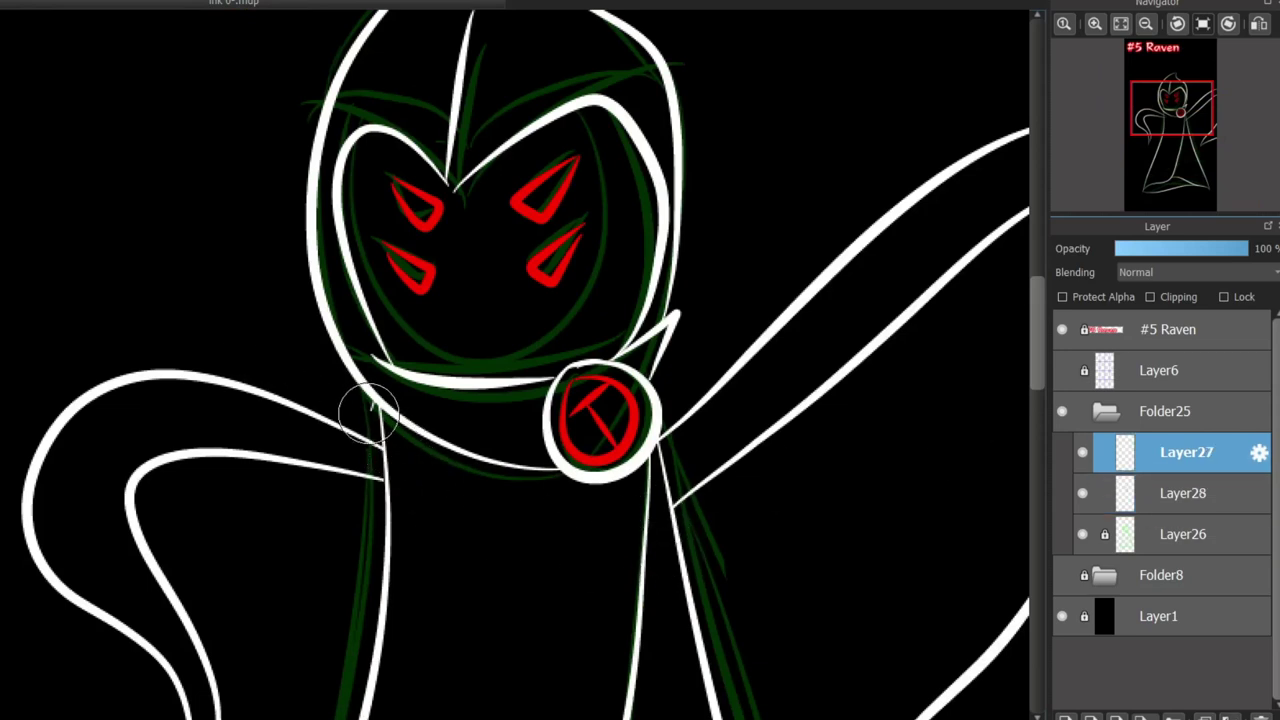
pyautogui.moveTo(364, 417); pyautogui.dragTo(356, 422)
pyautogui.click(1224, 297)
pyautogui.click(1206, 493)
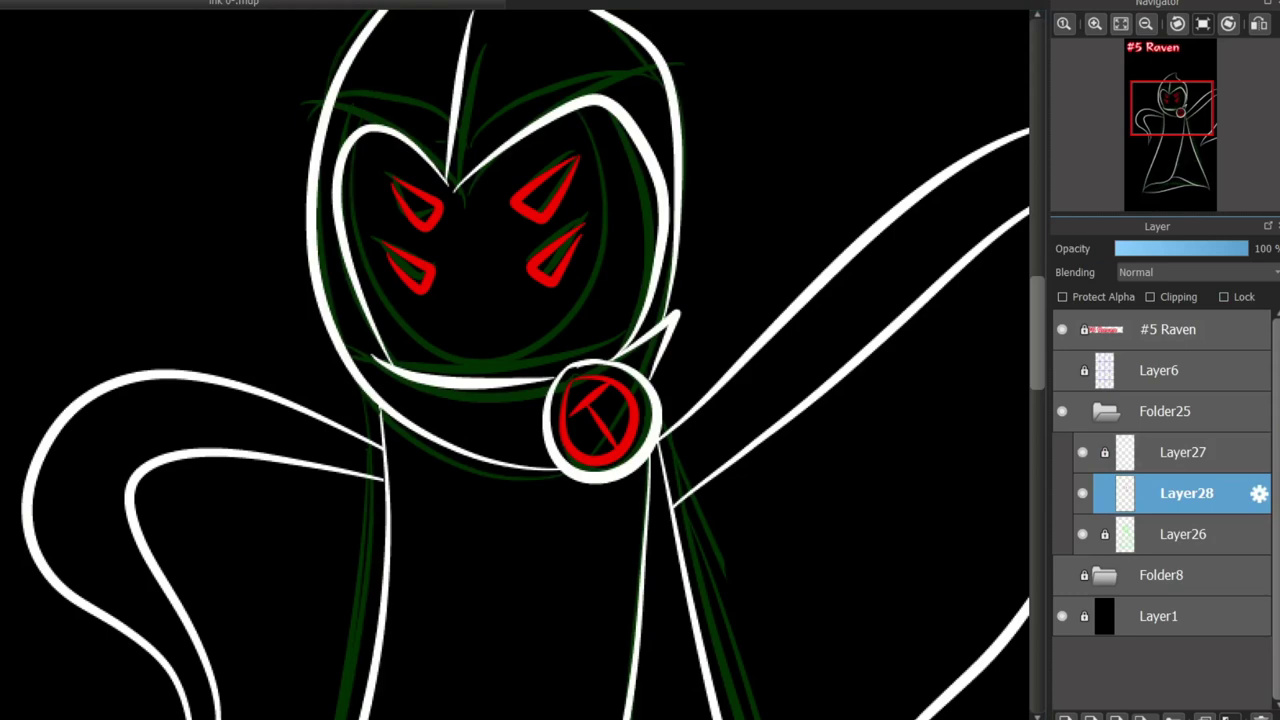
# Check which lines belong to Layer28 by hiding the layer and showing it again.
pyautogui.scroll(-4, 610, 514)
pyautogui.moveTo(568, 614); pyautogui.dragTo(448, 400)
pyautogui.scroll(2, 447, 400)
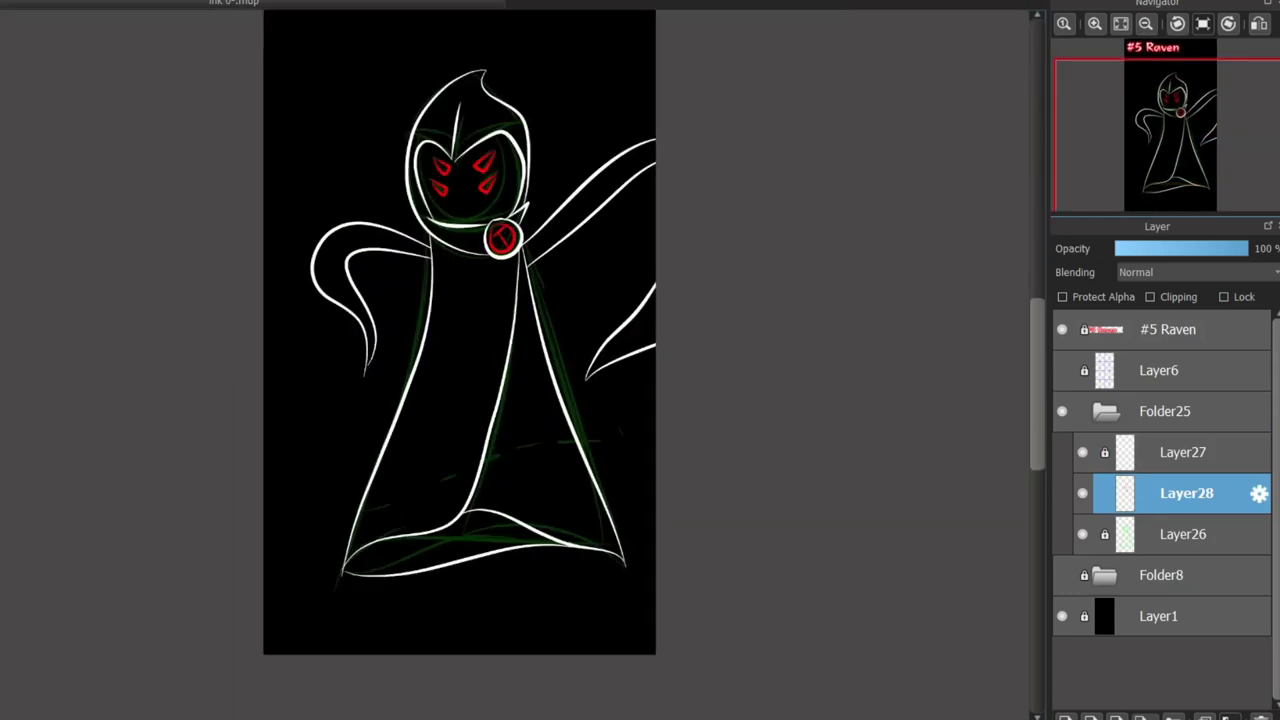
pyautogui.click(1083, 493)
pyautogui.click(1083, 493)
# Try to ink a stroke across the hem opening near its left corner on Layer28.
pyautogui.moveTo(1036, 428)
pyautogui.mouseDown()
pyautogui.moveTo(1036, 365)
pyautogui.moveTo(1036, 435)
pyautogui.mouseUp()
pyautogui.scroll(4, 486, 653)
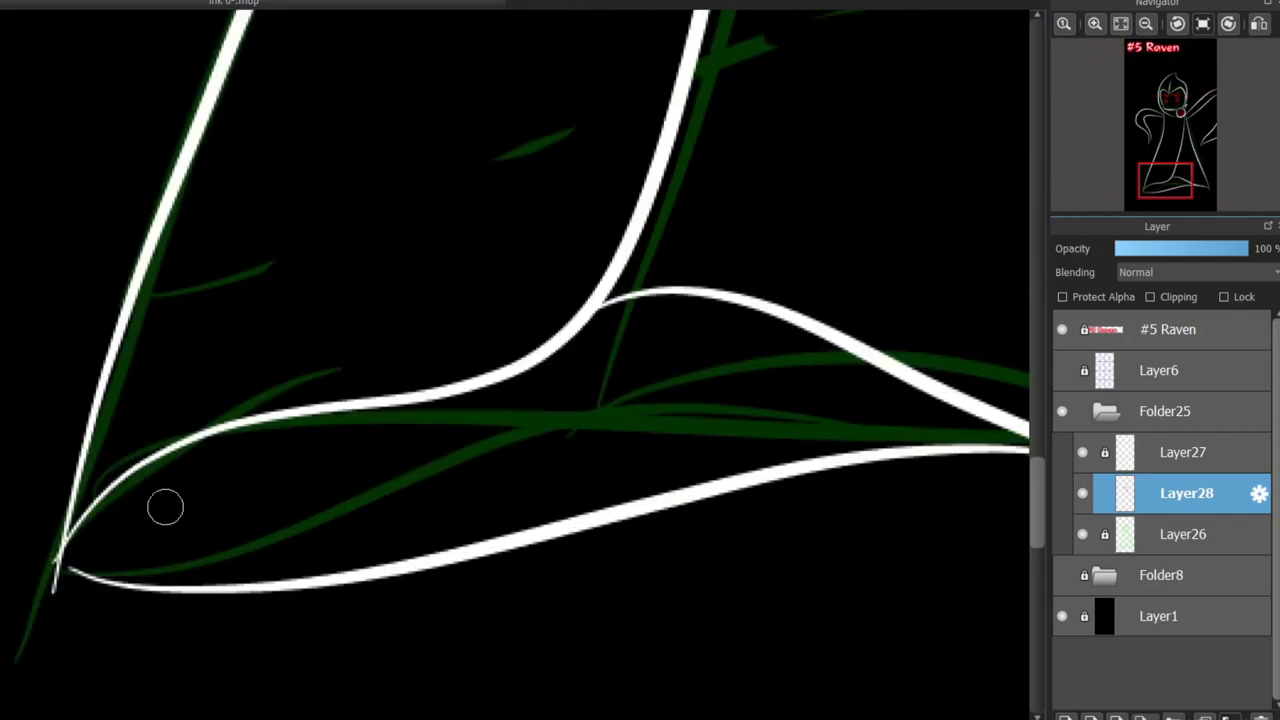
pyautogui.moveTo(129, 472); pyautogui.dragTo(130, 586)
pyautogui.scroll(-2, 226, 648)
pyautogui.hotkey('ctrl', 'z')
pyautogui.hotkey('ctrl', 'z')
# Add a new layer directly above Layer27.
pyautogui.click(1183, 453)
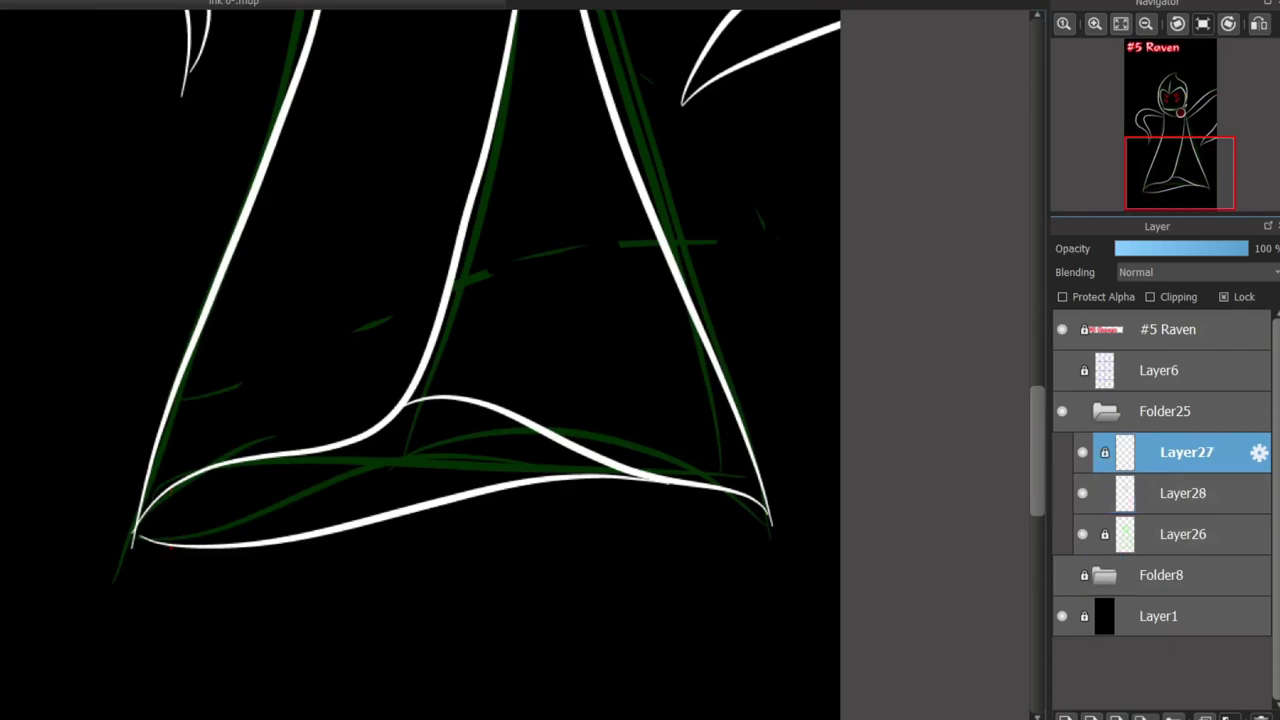
pyautogui.click(1066, 717)
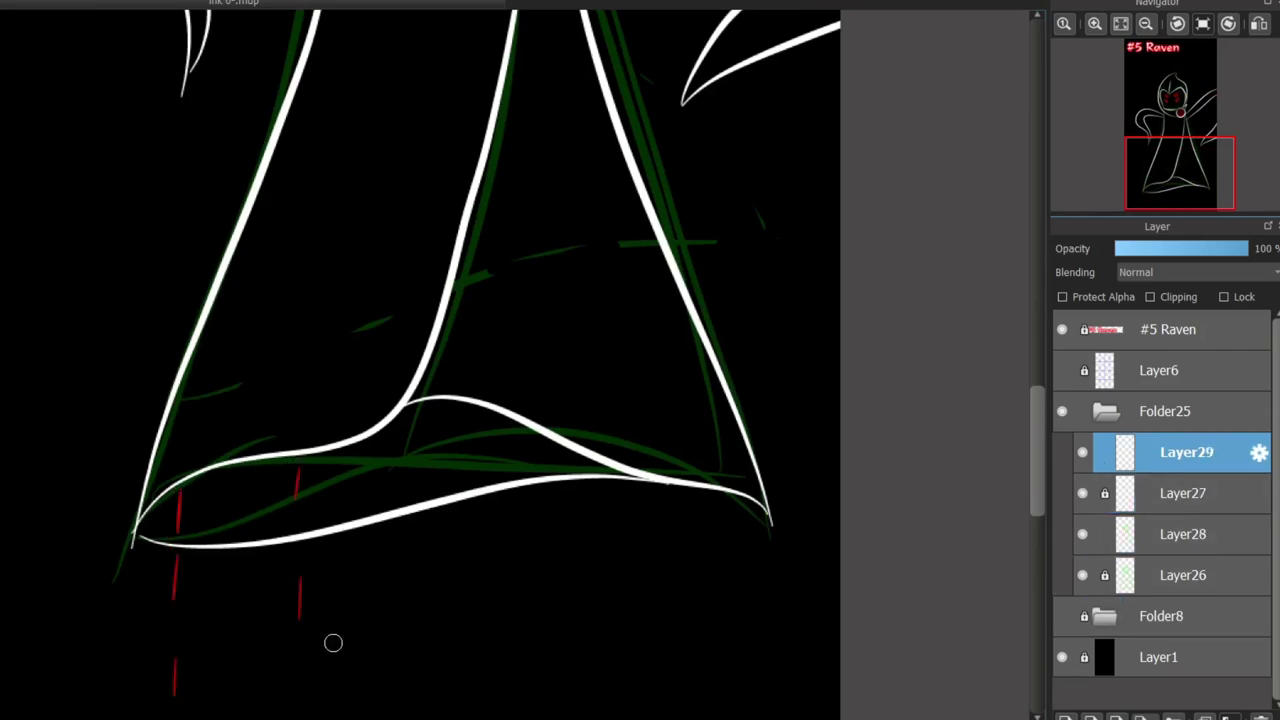
# Undo the vertical red dashes drawn around and below the cloak's hem.
pyautogui.moveTo(1037, 473)
pyautogui.mouseDown()
pyautogui.moveTo(1037, 375)
pyautogui.moveTo(1037, 488)
pyautogui.mouseUp()
pyautogui.scroll(-2, 600, 380)
pyautogui.hotkey('ctrl', 'z')
pyautogui.hotkey('ctrl', 'z')
pyautogui.hotkey('ctrl', 'z')
pyautogui.hotkey('ctrl', 'z')
pyautogui.hotkey('ctrl', 'z')
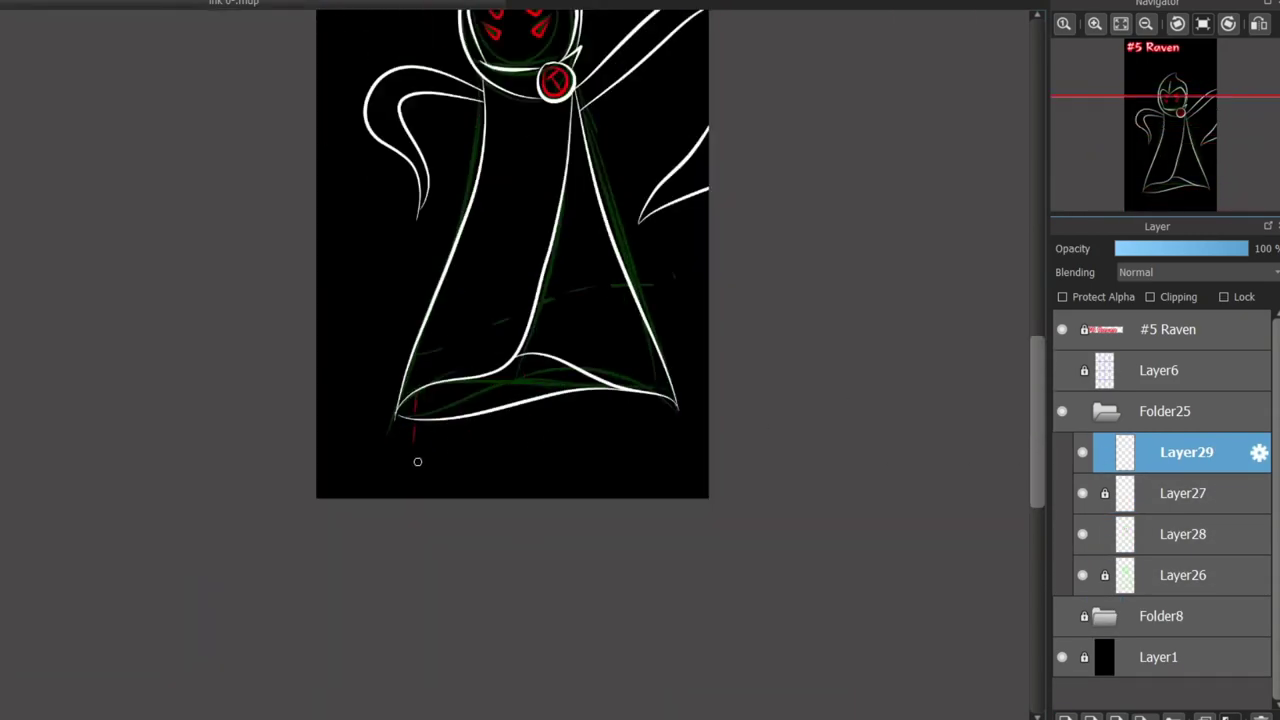
# Try a red curved ground line with straight lines spreading beneath the cloak's hem on Layer29, and undo it.
pyautogui.moveTo(430, 420); pyautogui.dragTo(708, 411)
pyautogui.moveTo(384, 438); pyautogui.dragTo(708, 494)
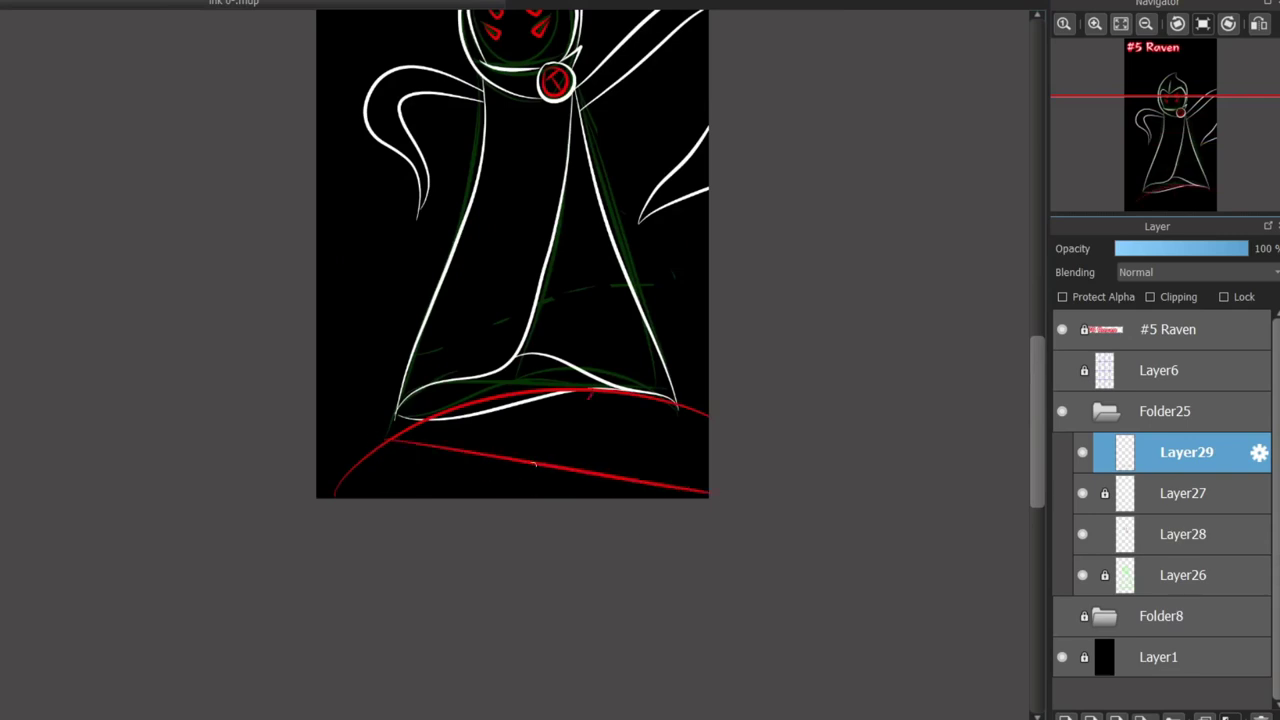
pyautogui.moveTo(590, 393); pyautogui.dragTo(505, 497)
pyautogui.moveTo(398, 446); pyautogui.dragTo(581, 388)
pyautogui.moveTo(396, 440); pyautogui.dragTo(398, 498)
pyautogui.moveTo(399, 442); pyautogui.dragTo(656, 498)
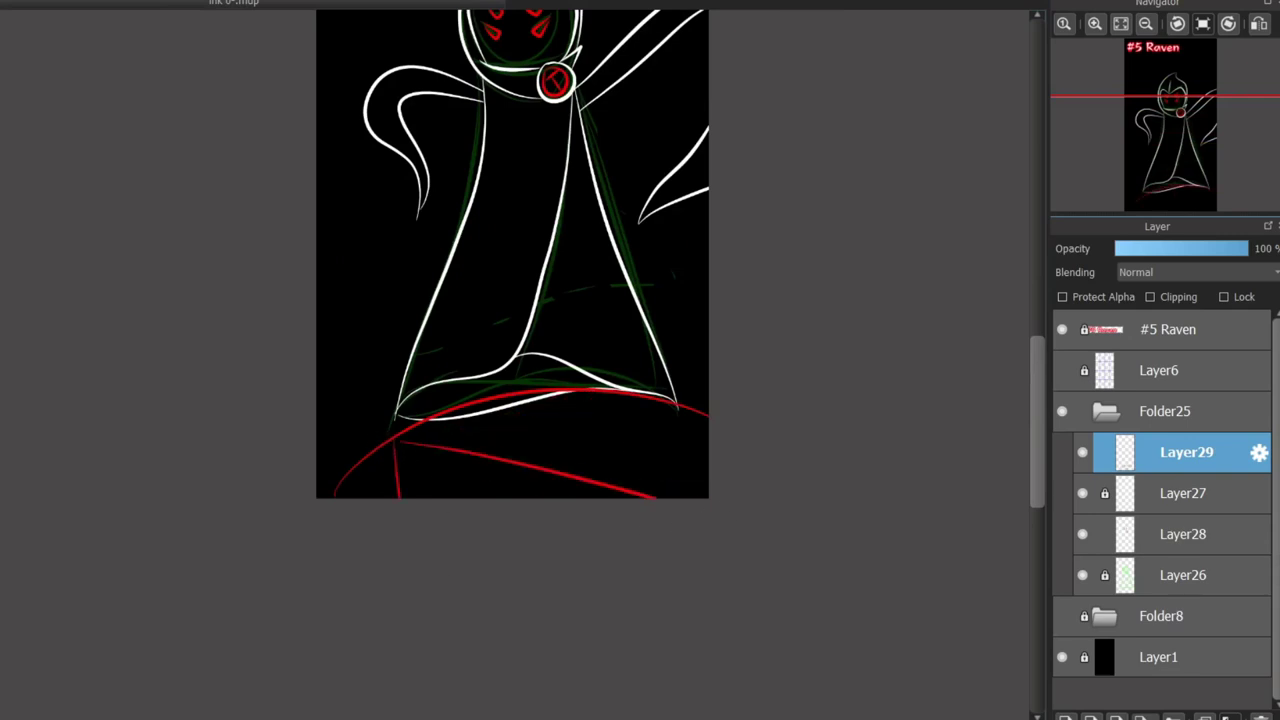
pyautogui.hotkey('ctrl', 'z')
pyautogui.hotkey('ctrl', 'z')
pyautogui.hotkey('ctrl', 'z')
# Draw a red ground arc behind the hem and straight crossing lines beneath it on Layer28.
pyautogui.click(1183, 534)
pyautogui.moveTo(323, 498); pyautogui.dragTo(709, 415)
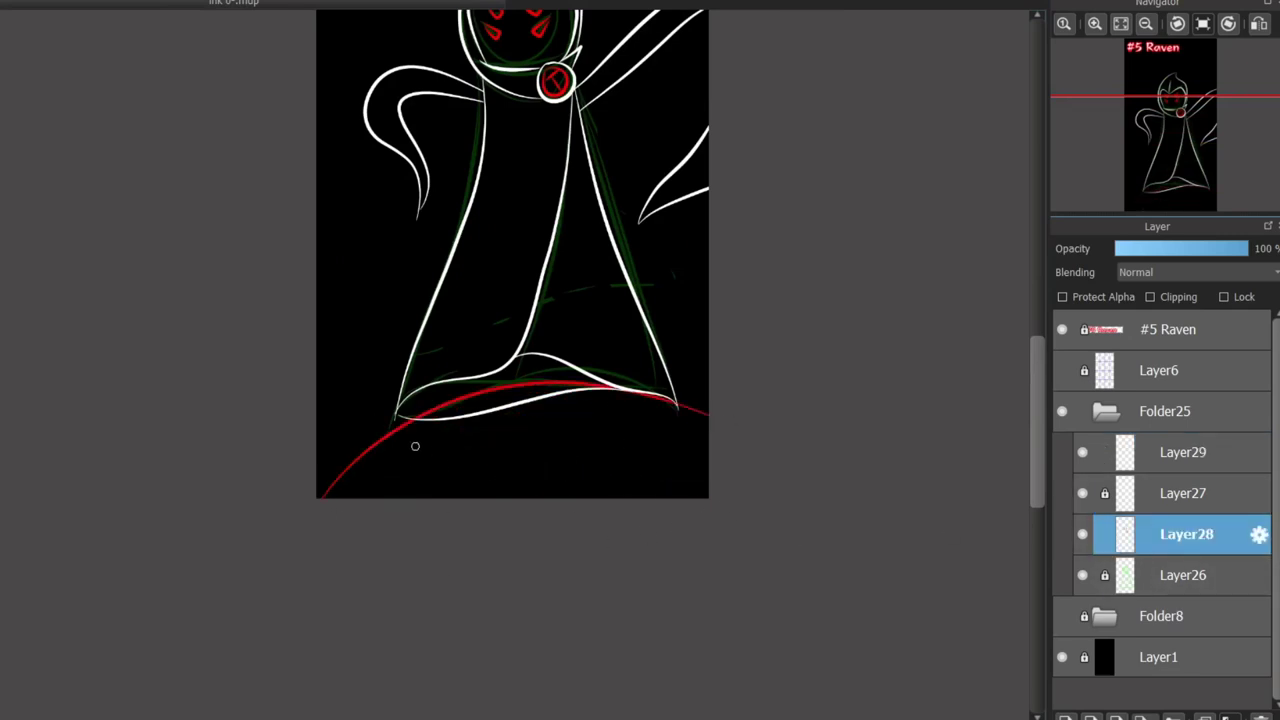
pyautogui.hotkey('ctrl', 'y')
pyautogui.hotkey('ctrl', 'y')
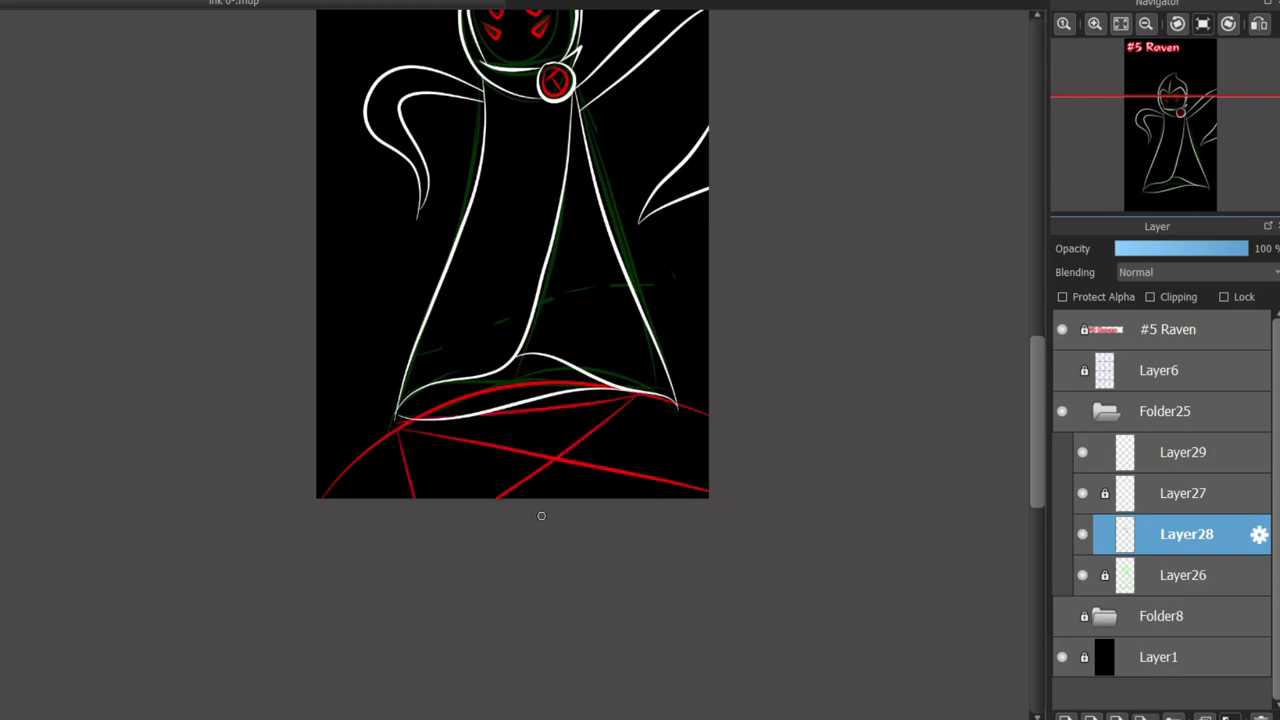
pyautogui.moveTo(1037, 386); pyautogui.dragTo(1037, 356)
pyautogui.scroll(2, 417, 622)
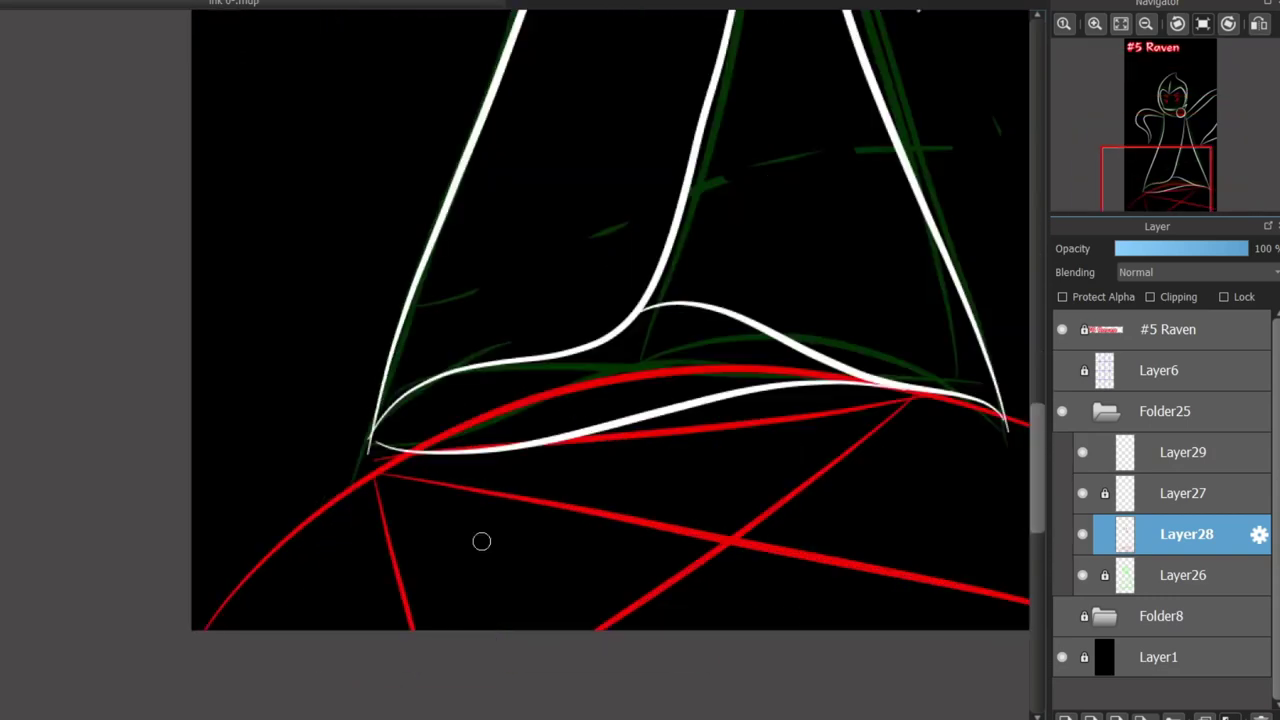
pyautogui.moveTo(484, 719); pyautogui.dragTo(508, 719)
pyautogui.hotkey('ctrl', 'z')
pyautogui.hotkey('ctrl', 'z')
# Draw small red crosses and squiggles along the ground lines, with short rays around their crossing point, on Layer28.
pyautogui.moveTo(303, 474)
pyautogui.mouseDown()
pyautogui.moveTo(802, 390)
pyautogui.moveTo(680, 628)
pyautogui.moveTo(479, 527)
pyautogui.mouseUp()
pyautogui.hotkey('ctrl', 'z')
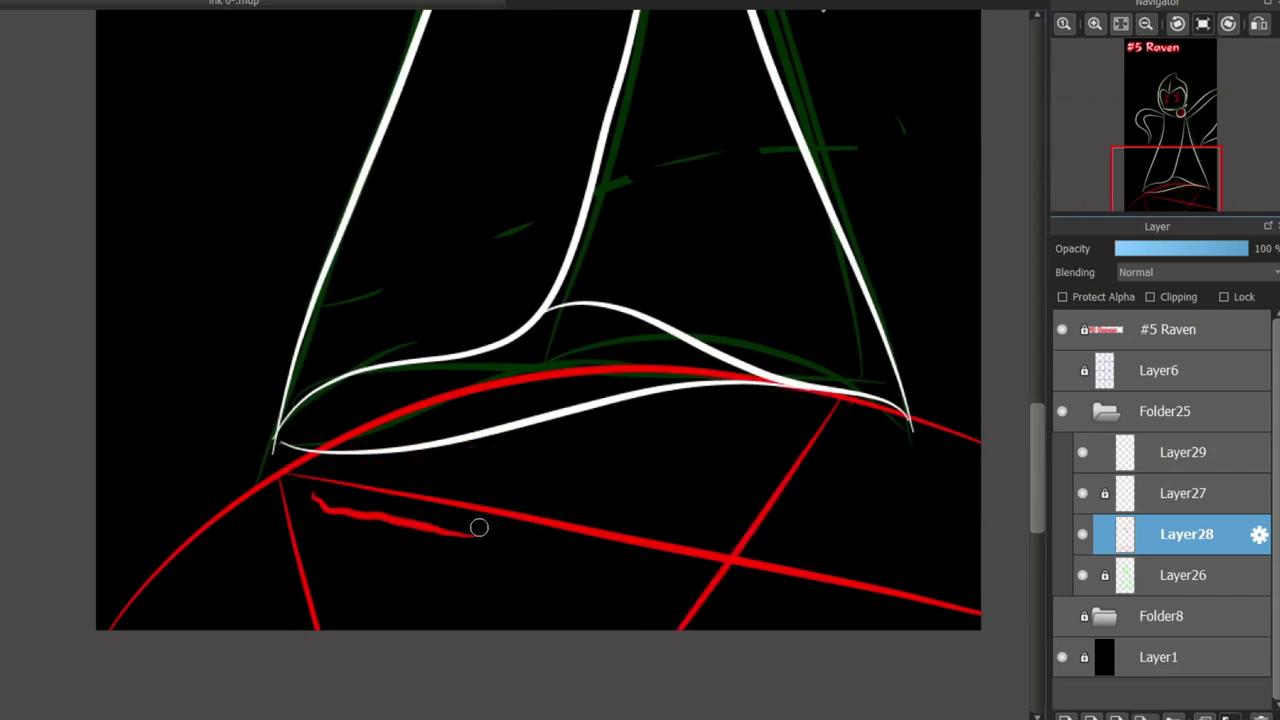
pyautogui.hotkey('ctrl', 'z')
pyautogui.moveTo(322, 497); pyautogui.dragTo(398, 519)
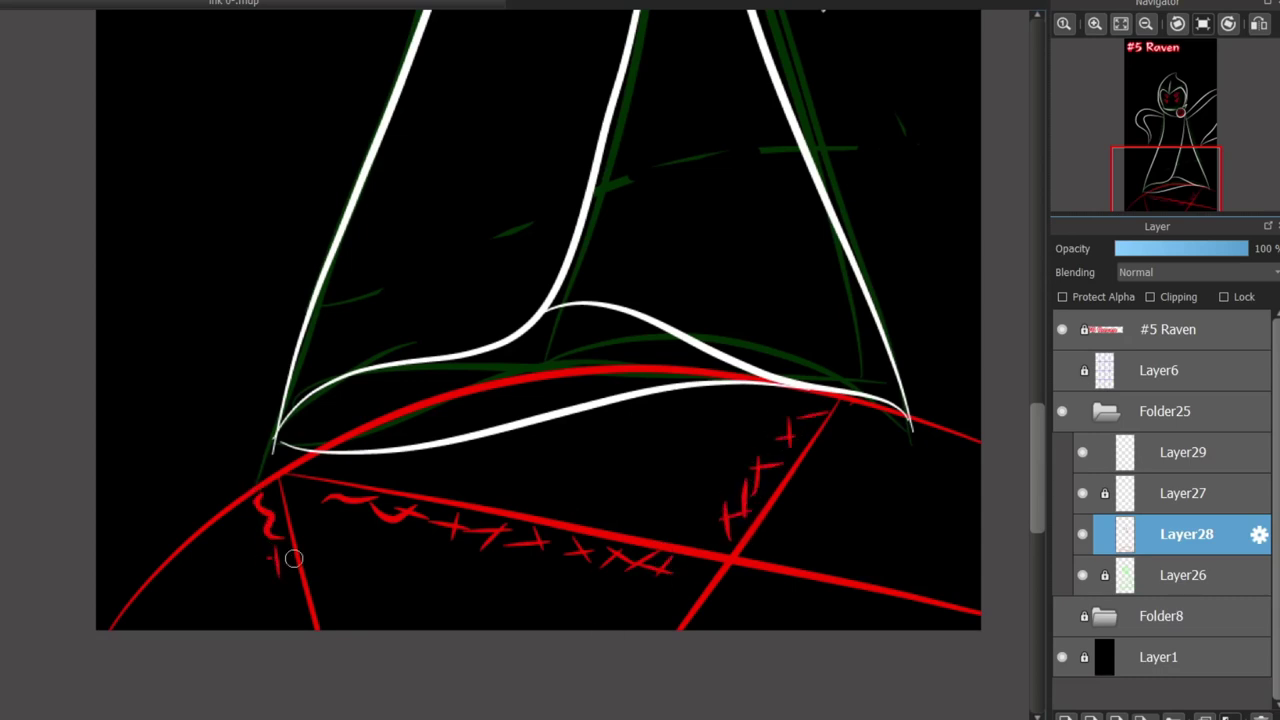
pyautogui.hotkey('ctrl', 'z')
pyautogui.moveTo(742, 567); pyautogui.dragTo(776, 630)
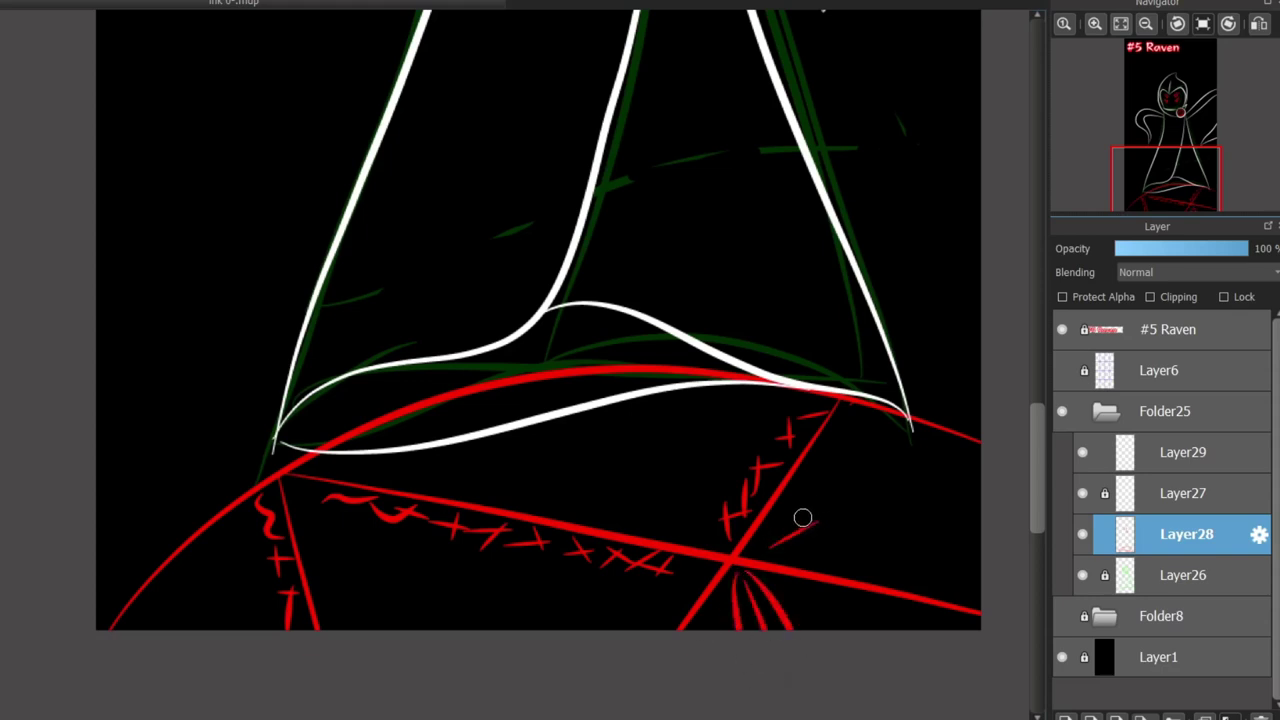
# Erase the part of the red ground arc that runs through the cloak's hem opening on Layer28.
pyautogui.scroll(1, 439, 387)
pyautogui.moveTo(298, 460)
pyautogui.mouseDown()
pyautogui.moveTo(263, 453)
pyautogui.moveTo(751, 351)
pyautogui.moveTo(908, 369)
pyautogui.moveTo(570, 362)
pyautogui.moveTo(571, 306)
pyautogui.mouseUp()
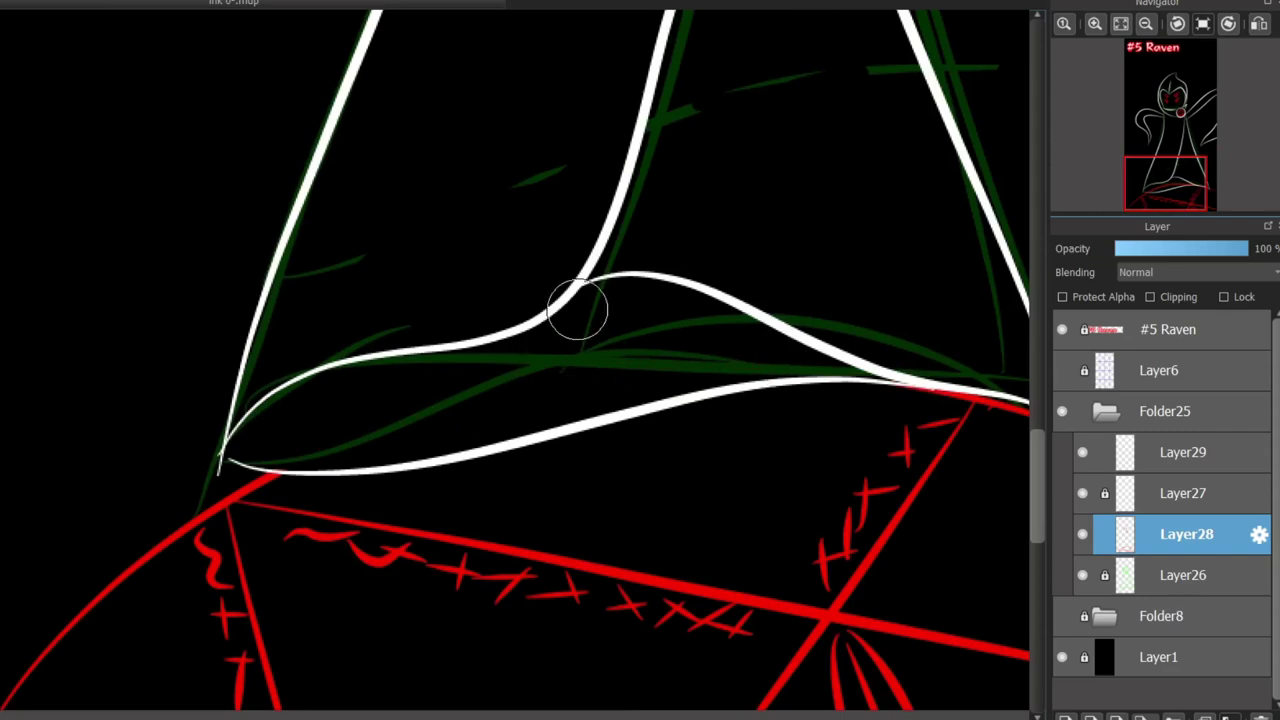
pyautogui.scroll(-2, 582, 401)
pyautogui.scroll(-2, 582, 401)
pyautogui.scroll(1, 608, 393)
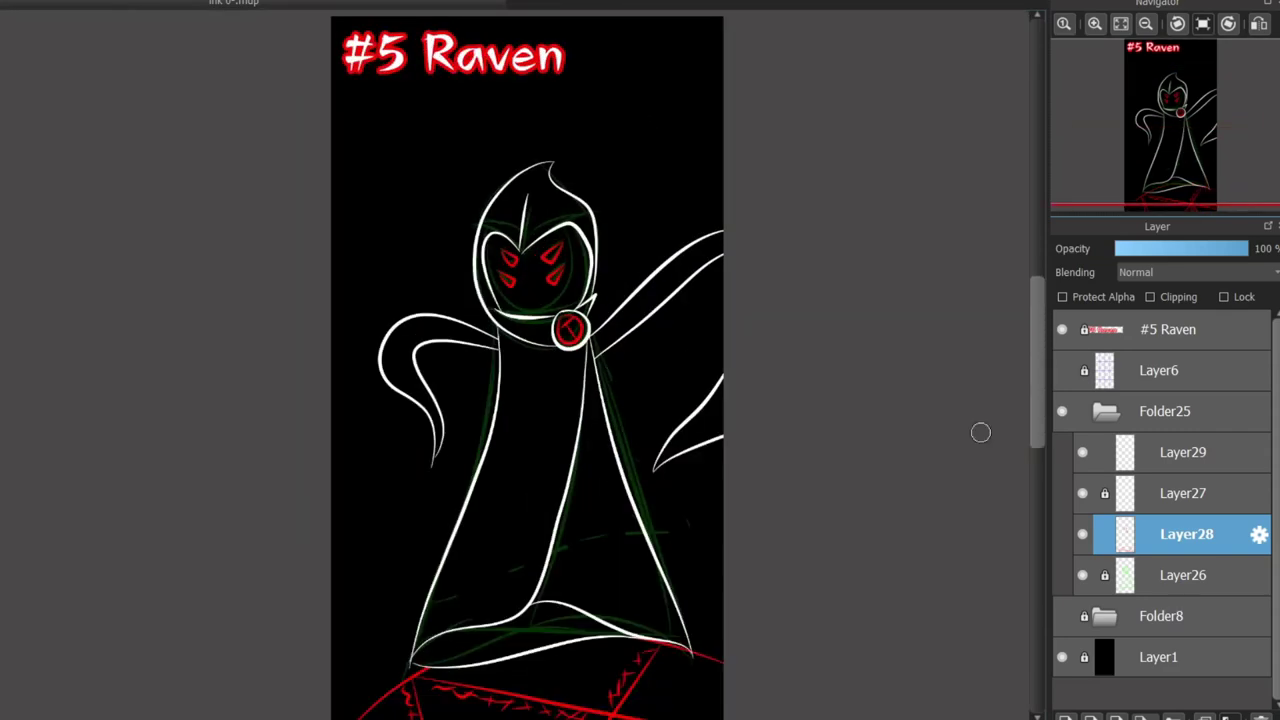
# Delete the whole red ground drawing below the cloak from Layer28 and clear the selection.
pyautogui.moveTo(1037, 336)
pyautogui.mouseDown()
pyautogui.moveTo(1037, 382)
pyautogui.moveTo(1037, 350)
pyautogui.mouseUp()
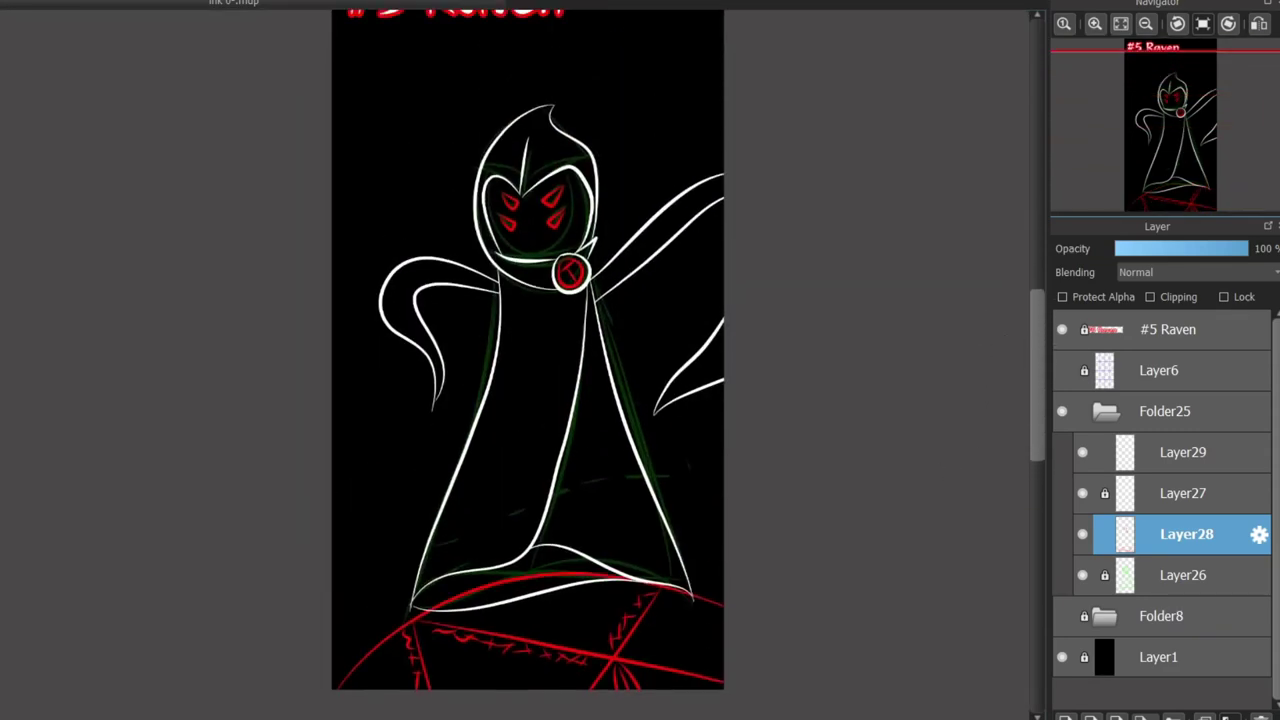
pyautogui.moveTo(320, 480); pyautogui.dragTo(774, 698)
pyautogui.press('Delete')
pyautogui.moveTo(370, 569); pyautogui.dragTo(760, 645)
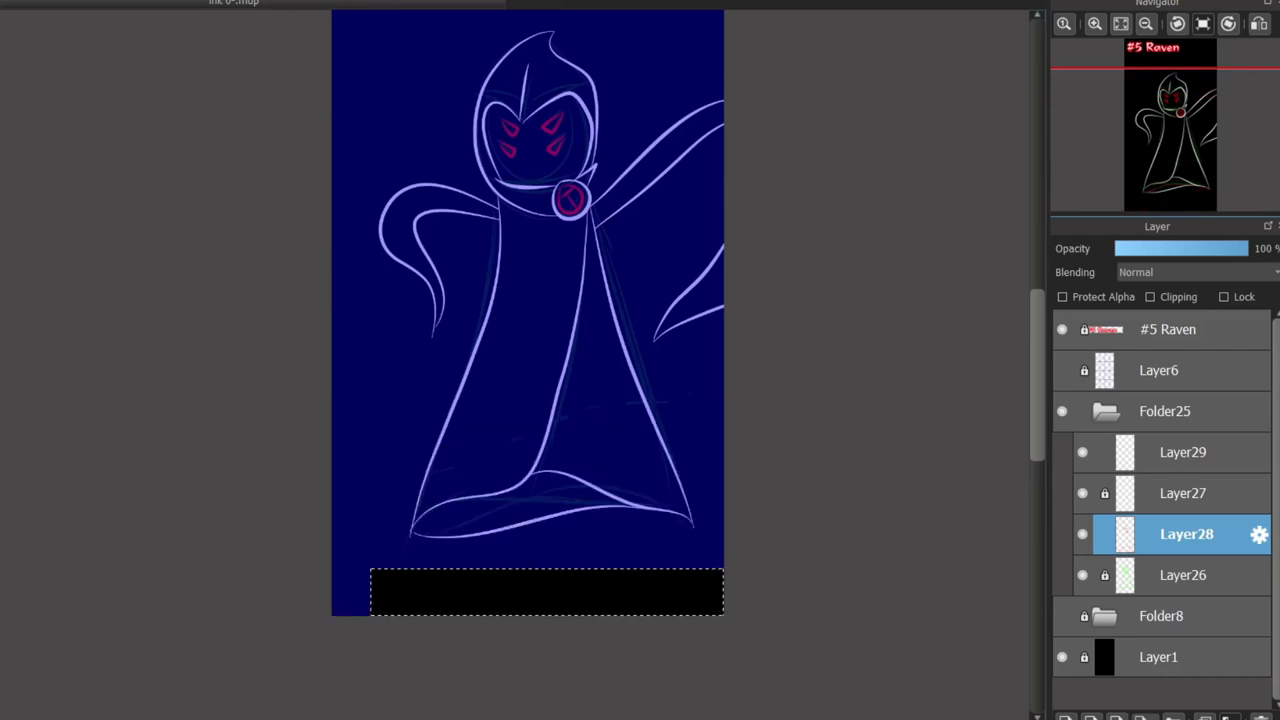
pyautogui.hotkey('ctrl', 'd')
# Try outlined brush strokes around the left tendril on Layer28, undoing each attempt.
pyautogui.scroll(-1, 354, 358)
pyautogui.scroll(3, 422, 270)
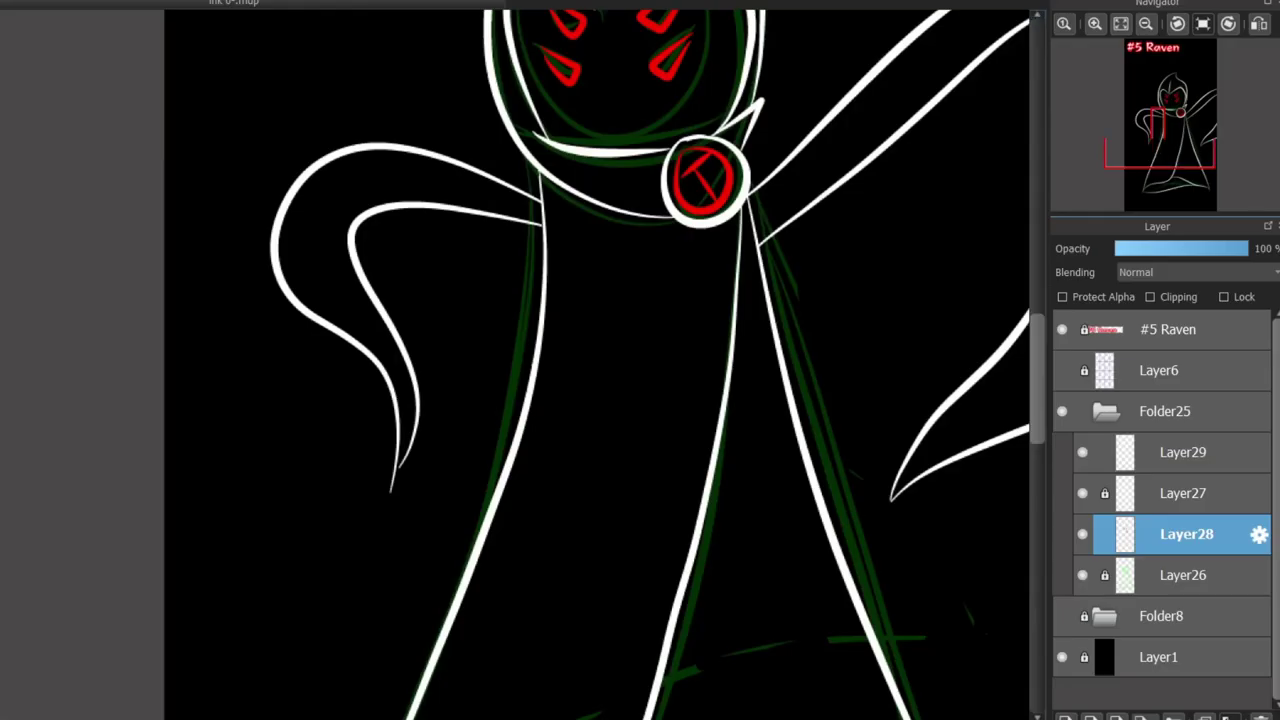
pyautogui.scroll(-3, 410, 420)
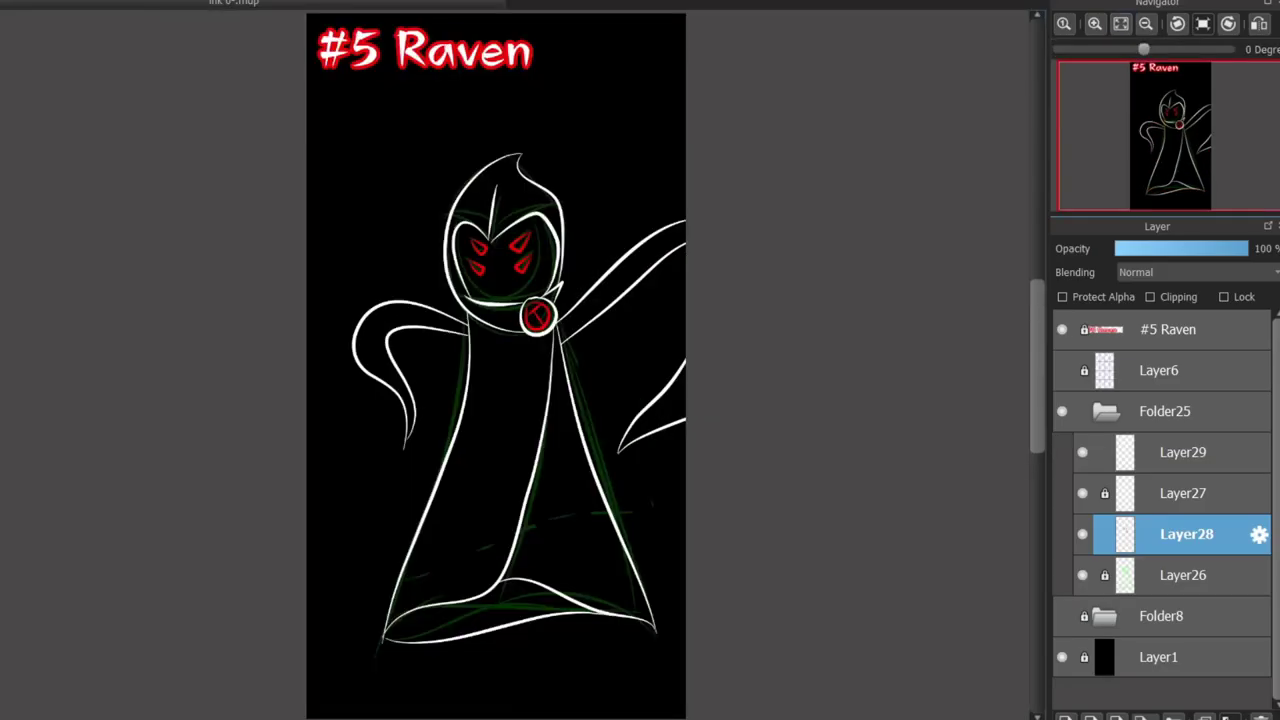
pyautogui.scroll(3, 588, 456)
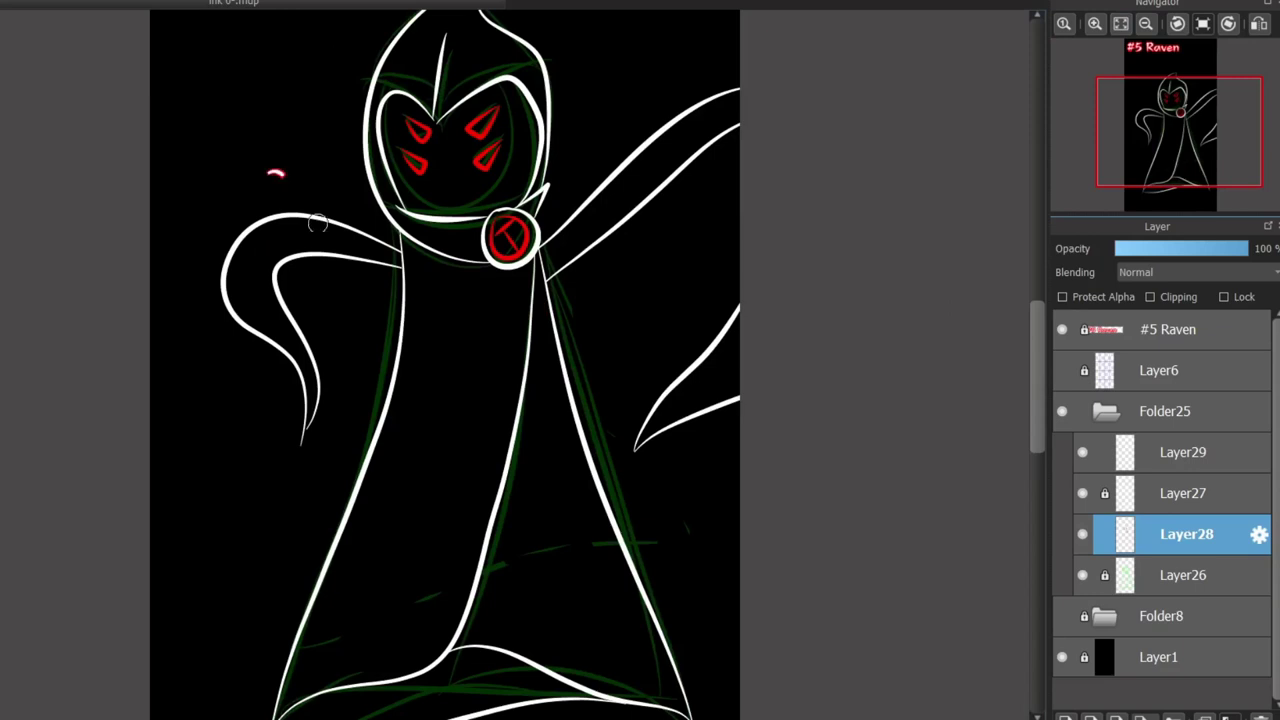
pyautogui.moveTo(318, 223); pyautogui.dragTo(414, 306)
pyautogui.hotkey('ctrl', 'z')
pyautogui.moveTo(150, 202); pyautogui.dragTo(298, 257)
pyautogui.hotkey('ctrl', 'z')
pyautogui.moveTo(160, 76); pyautogui.dragTo(356, 256)
pyautogui.hotkey('ctrl', 'z')
pyautogui.moveTo(198, 270); pyautogui.dragTo(410, 368)
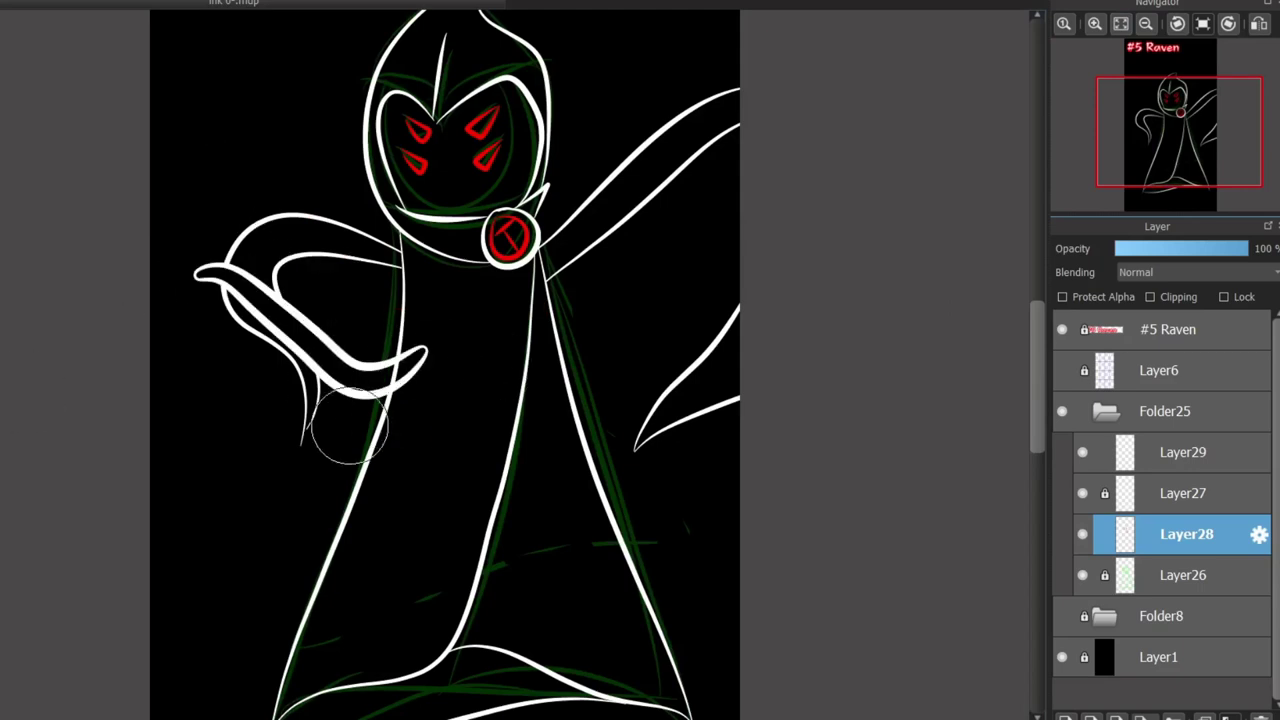
pyautogui.hotkey('ctrl', 'z')
# Select the tendril lines on both sides of the cloak, delete them from Layer28 and clear the selection.
pyautogui.moveTo(823, 466); pyautogui.dragTo(534, 226)
pyautogui.moveTo(798, 258); pyautogui.dragTo(597, 65)
pyautogui.moveTo(573, 203); pyautogui.dragTo(554, 238)
pyautogui.moveTo(250, 190); pyautogui.dragTo(414, 296)
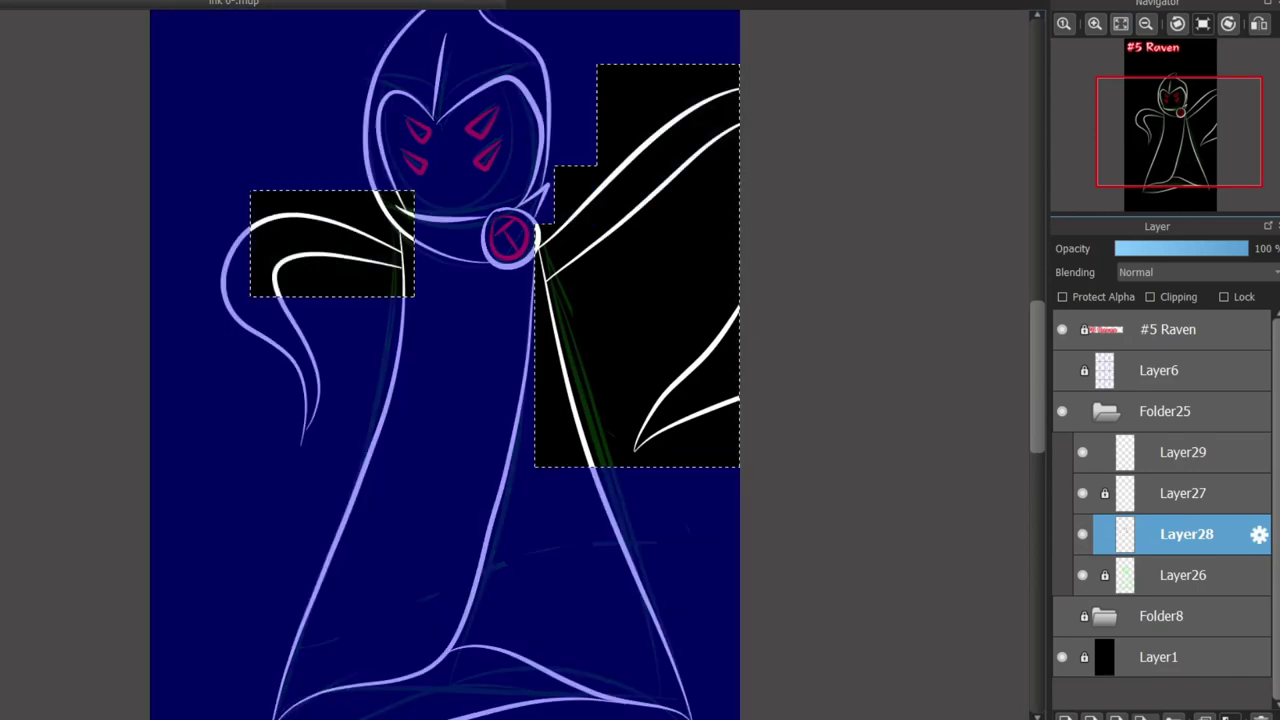
pyautogui.moveTo(197, 200); pyautogui.dragTo(337, 468)
pyautogui.press('Delete')
pyautogui.hotkey('ctrl', 'd')
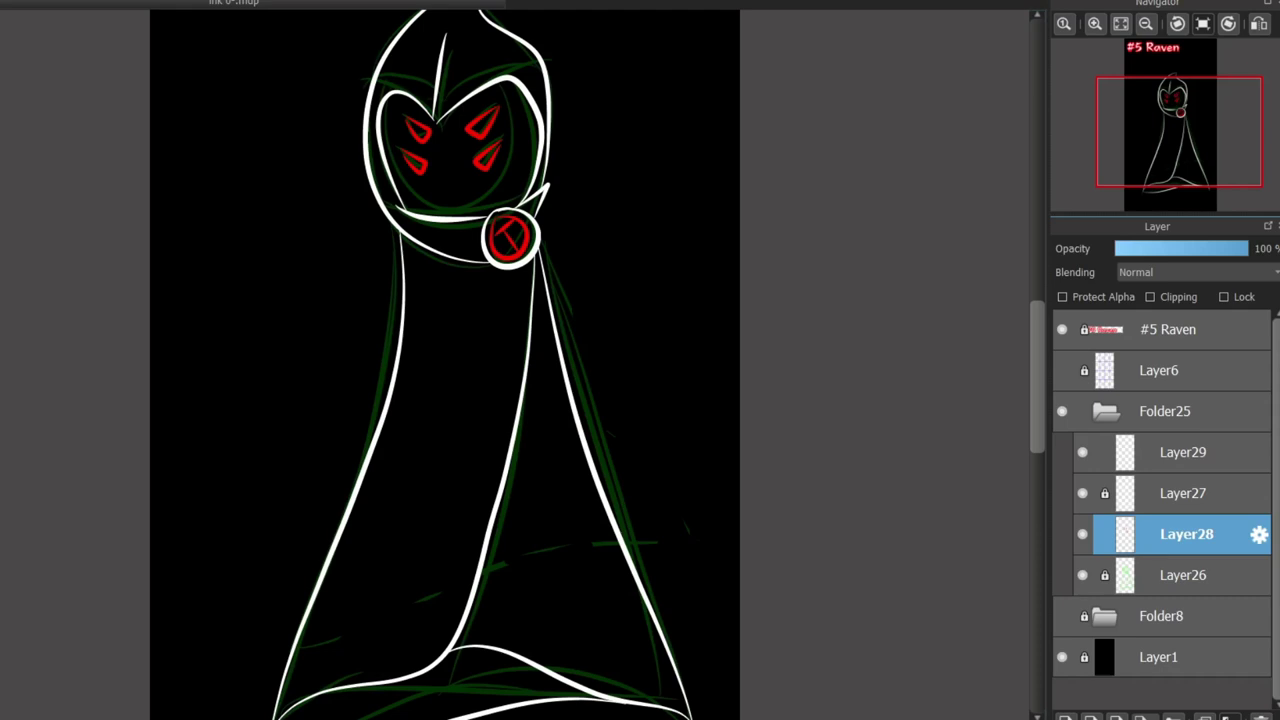
# Try curved white-outlined tendrils from both shoulders on Layer28, and undo them.
pyautogui.moveTo(310, 265); pyautogui.dragTo(286, 391)
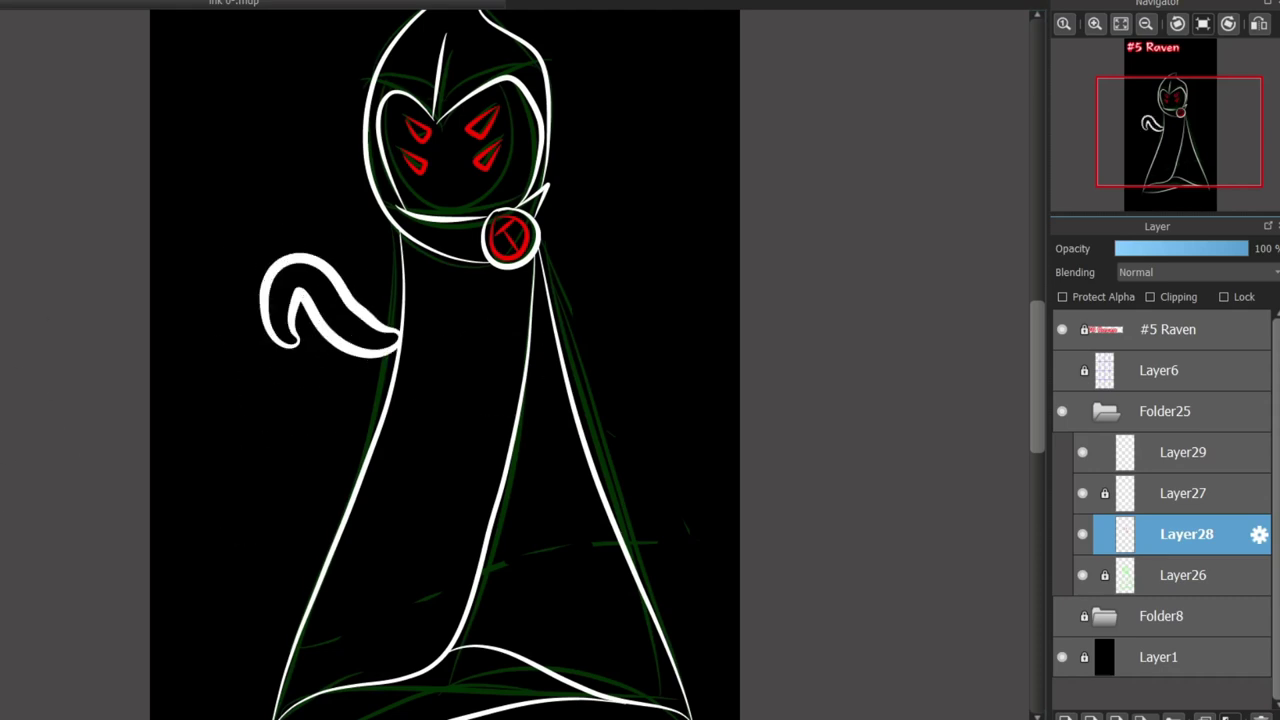
pyautogui.hotkey('ctrl', 'z')
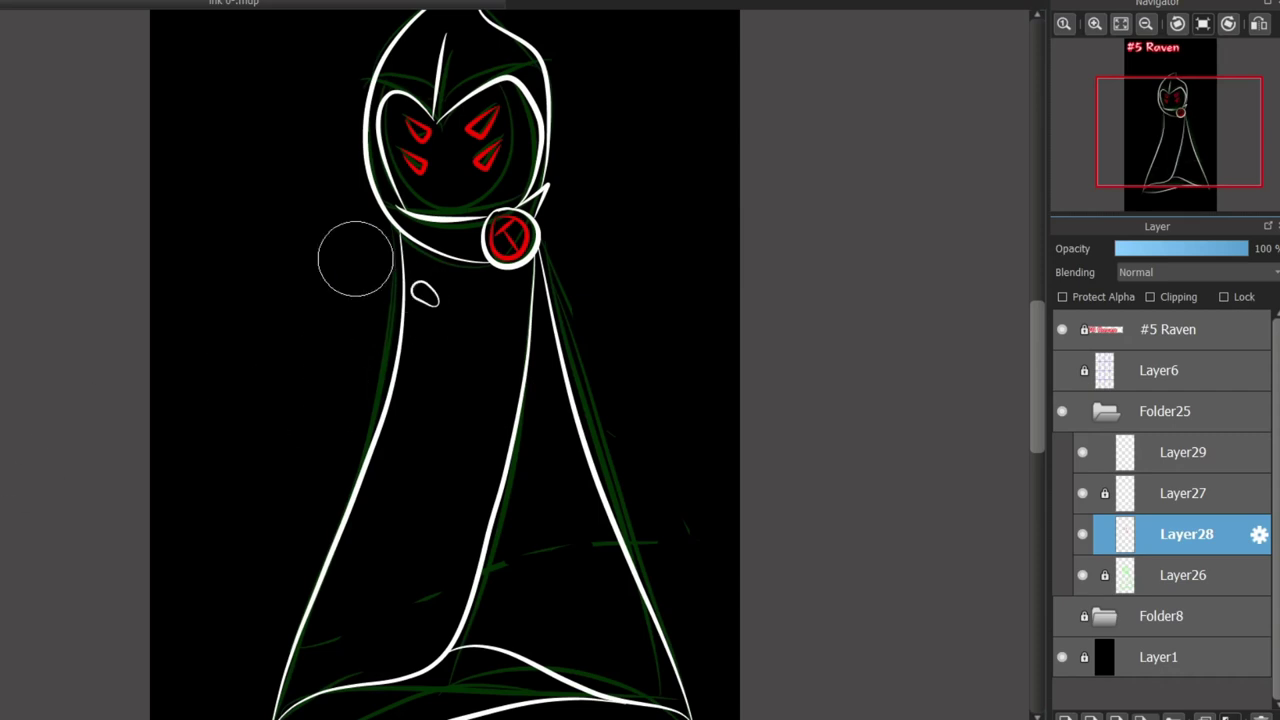
pyautogui.moveTo(438, 284); pyautogui.dragTo(345, 436)
pyautogui.moveTo(518, 310); pyautogui.dragTo(705, 330)
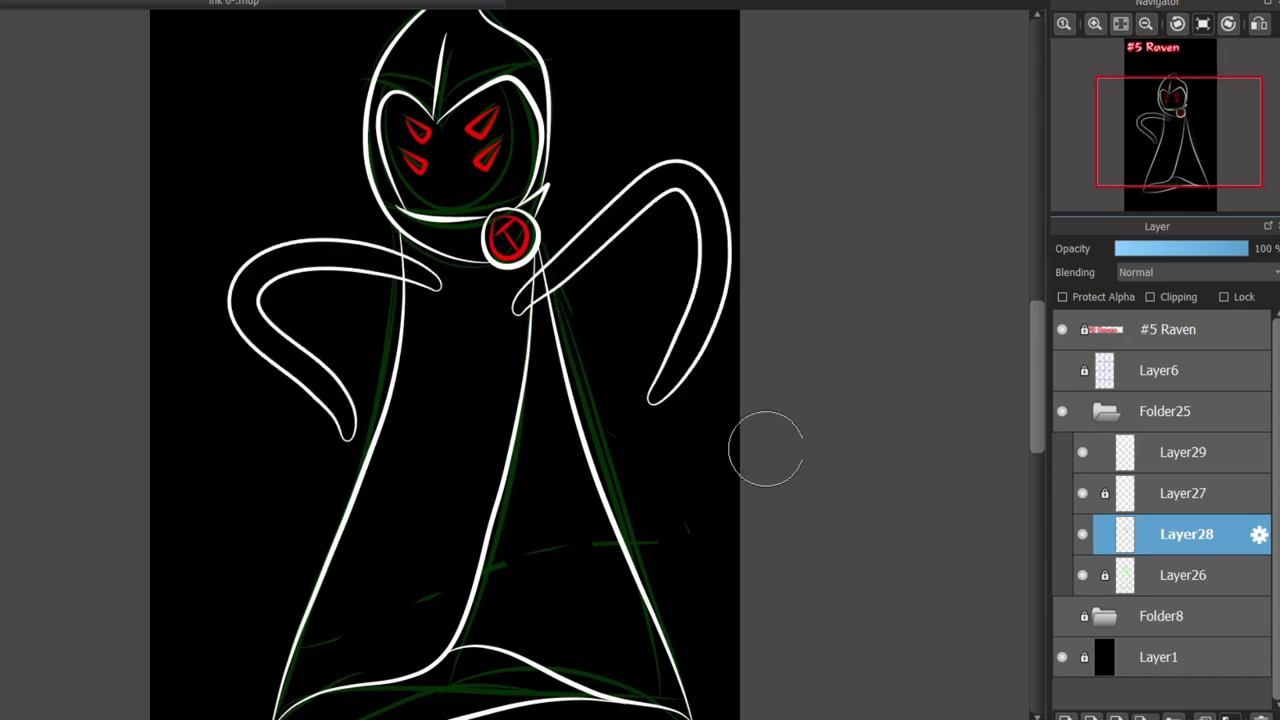
pyautogui.hotkey('ctrl', 'z')
pyautogui.hotkey('ctrl', 'z')
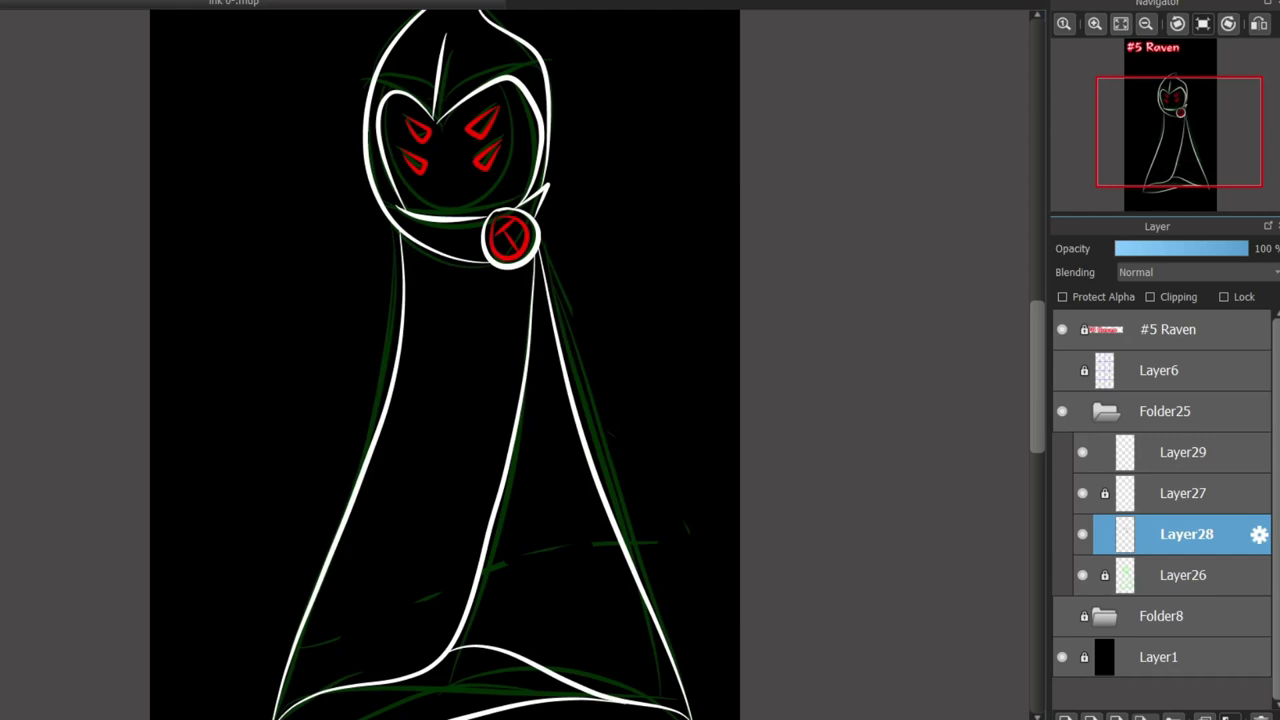
# Try thinner white-outlined tendrils starting at the shoulders on Layer28, and undo them.
pyautogui.moveTo(535, 245); pyautogui.dragTo(595, 445)
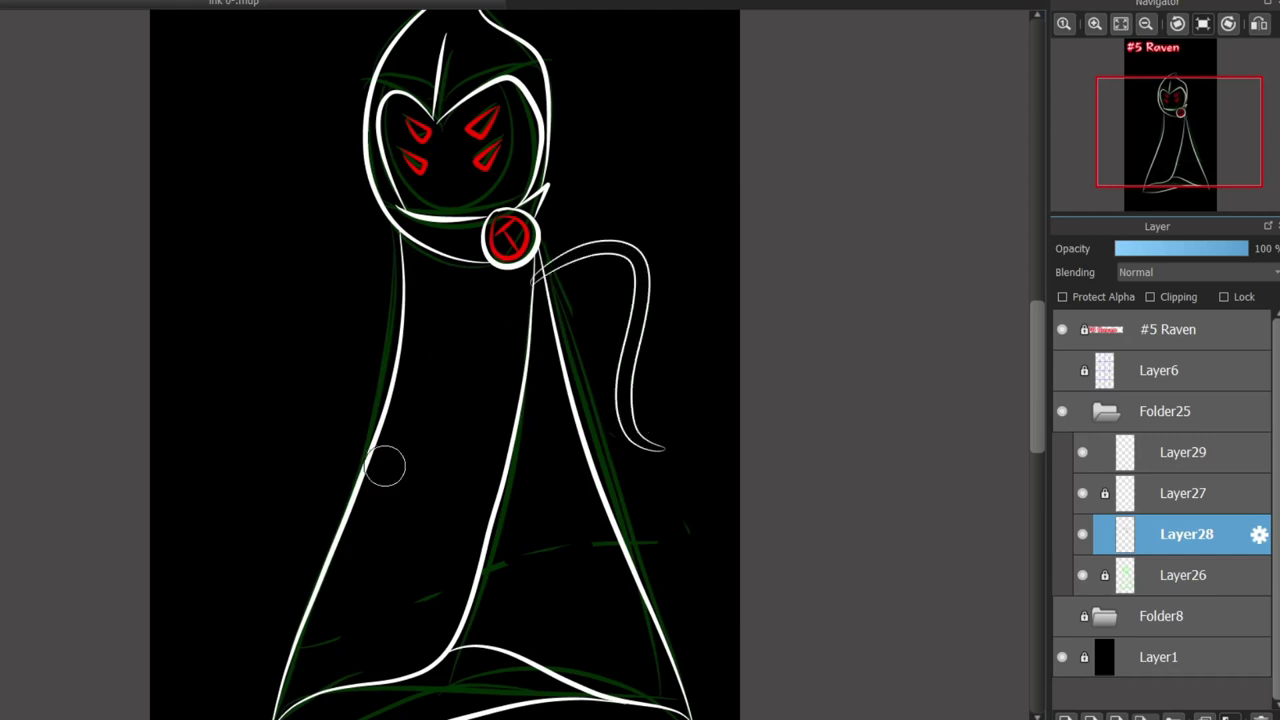
pyautogui.hotkey('ctrl', 'z')
pyautogui.moveTo(420, 288)
pyautogui.mouseDown()
pyautogui.moveTo(297, 375)
pyautogui.moveTo(400, 280)
pyautogui.moveTo(424, 295)
pyautogui.mouseUp()
pyautogui.hotkey('ctrl', 'z')
pyautogui.hotkey('ctrl', 'z')
pyautogui.moveTo(421, 440)
pyautogui.mouseDown()
pyautogui.moveTo(260, 232)
pyautogui.moveTo(427, 323)
pyautogui.moveTo(405, 378)
pyautogui.mouseUp()
pyautogui.hotkey('ctrl', 'z')
# Draw a looping white-outlined tendril from each shoulder, curling back across the cloak, on Layer29.
pyautogui.click(1186, 452)
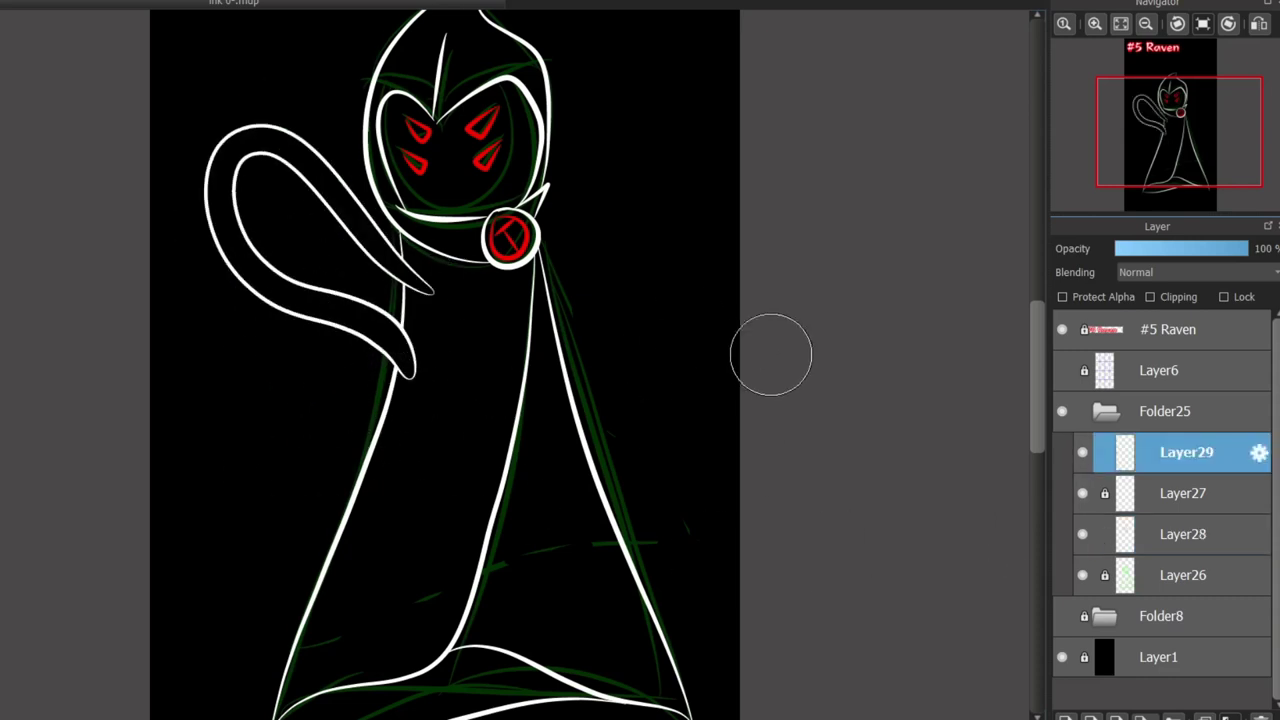
pyautogui.moveTo(1037, 341)
pyautogui.mouseDown()
pyautogui.moveTo(1037, 390)
pyautogui.moveTo(1037, 325)
pyautogui.mouseUp()
pyautogui.moveTo(505, 395); pyautogui.dragTo(544, 597)
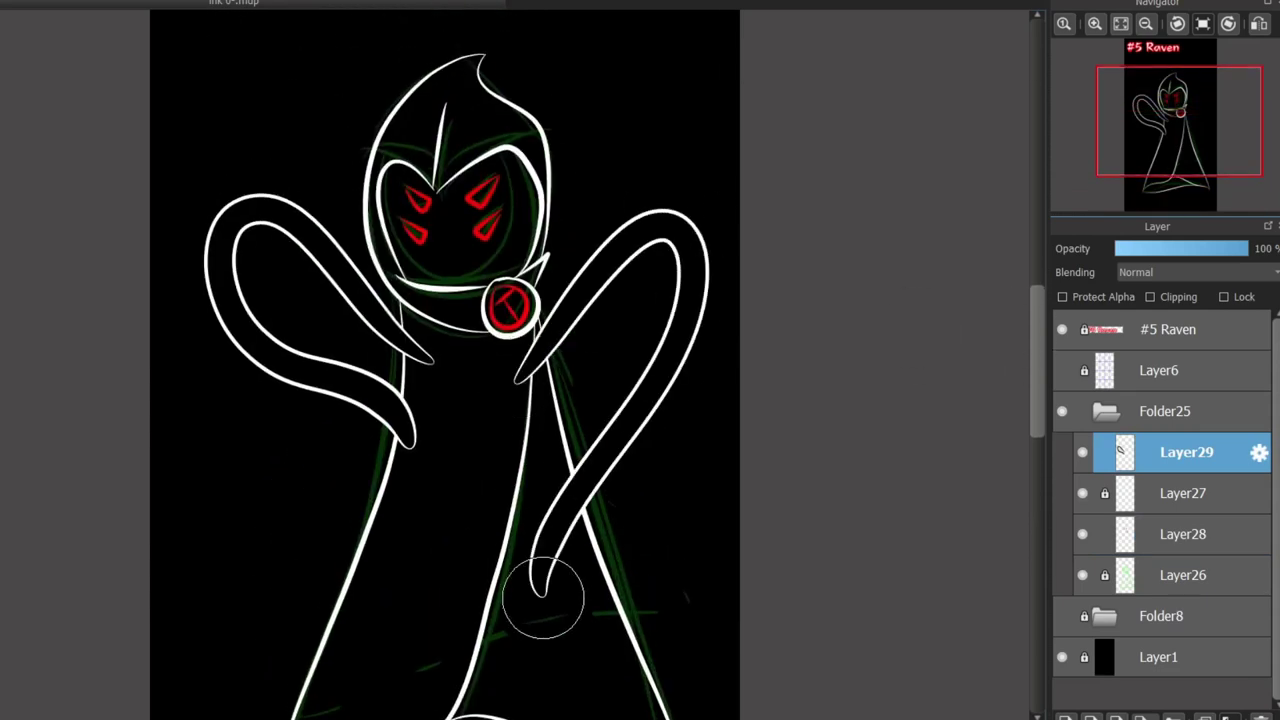
# Draw a curling white-outlined tendril on each side of the lower cloak on Layer29.
pyautogui.scroll(-3, 1025, 330)
pyautogui.moveTo(388, 340); pyautogui.dragTo(346, 448)
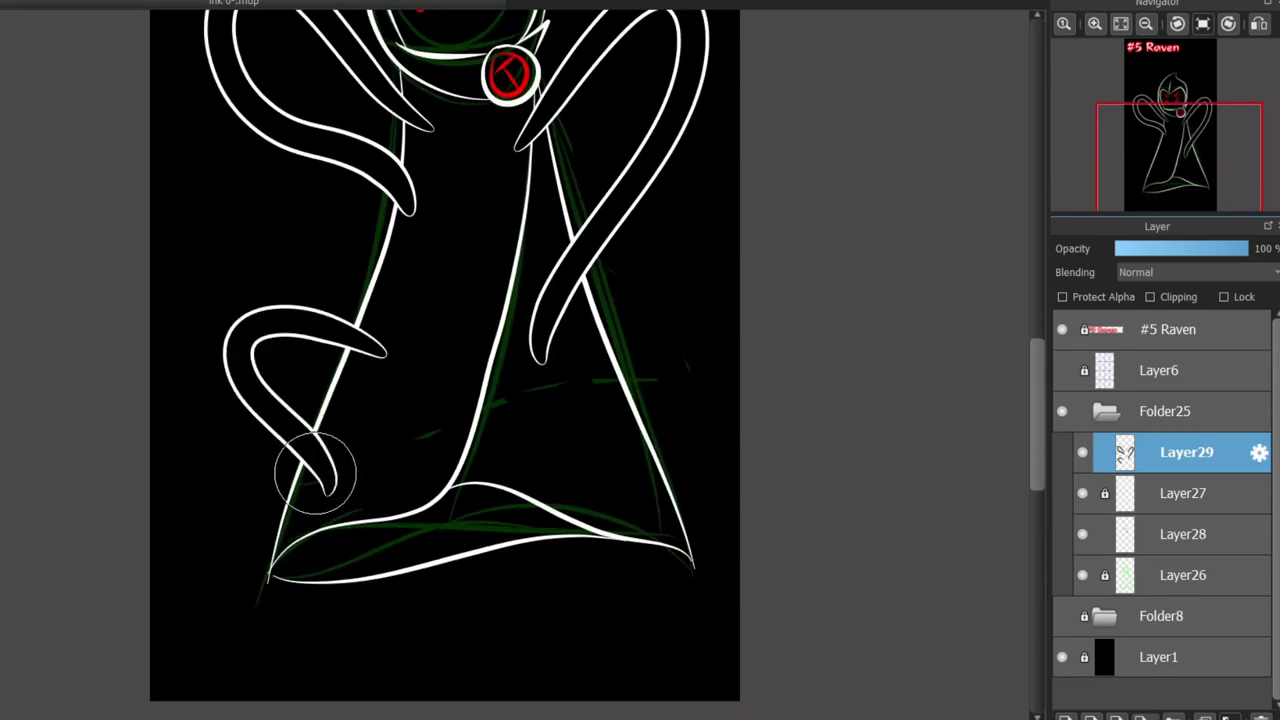
pyautogui.hotkey('ctrl', 'z')
pyautogui.moveTo(388, 338); pyautogui.dragTo(348, 450)
pyautogui.moveTo(608, 377); pyautogui.dragTo(578, 636)
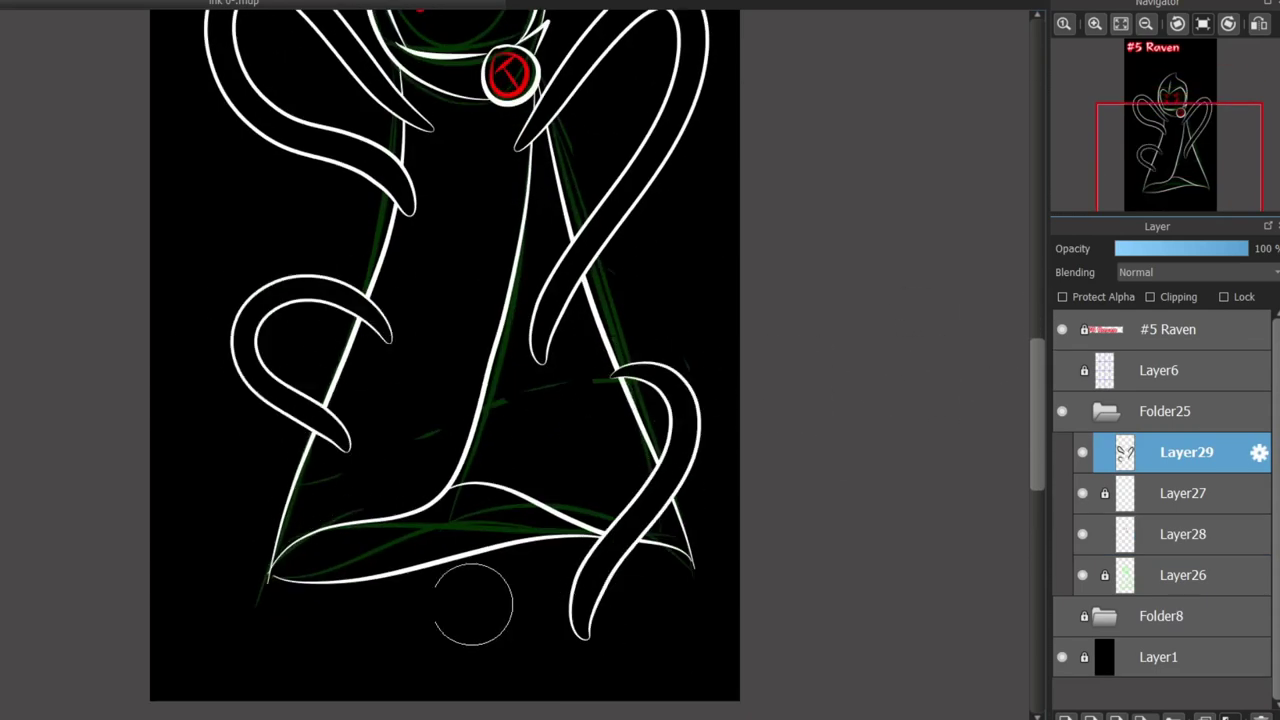
# Erase the tendril tips that overlap the cloak on Layer29 so that the tendrils meet its edges.
pyautogui.scroll(2, 247, 309)
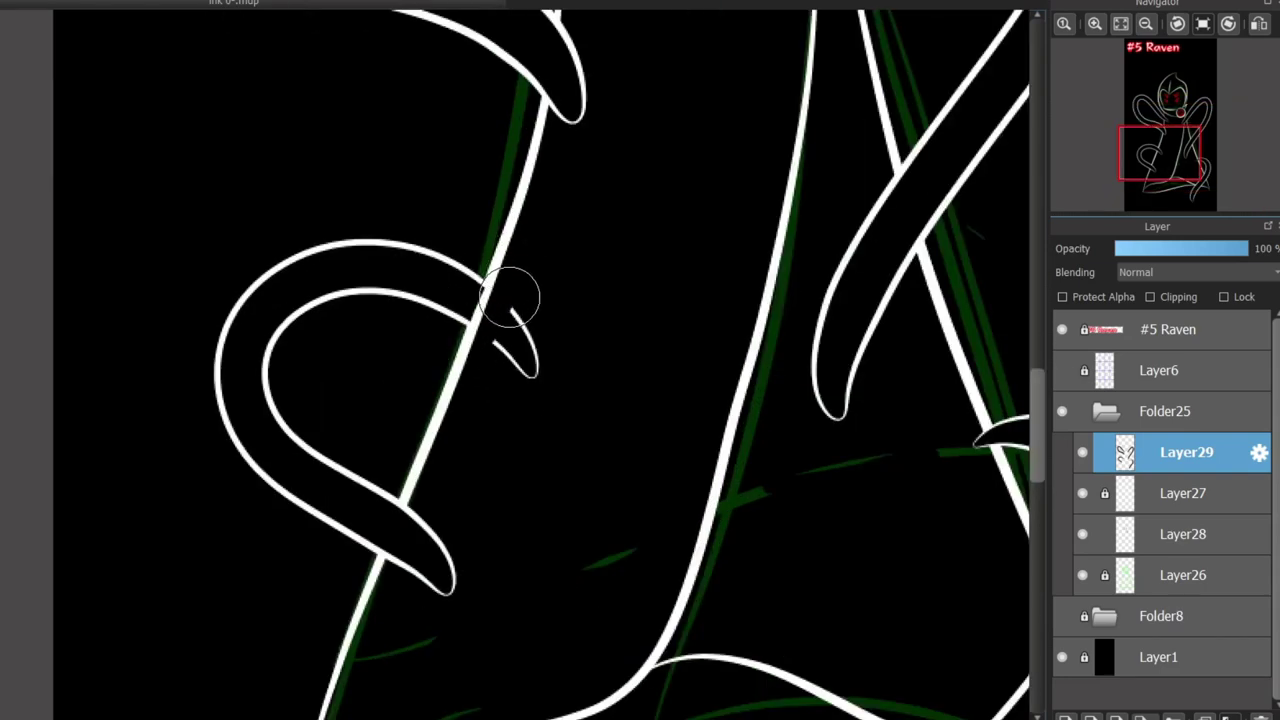
pyautogui.scroll(5, 530, 350)
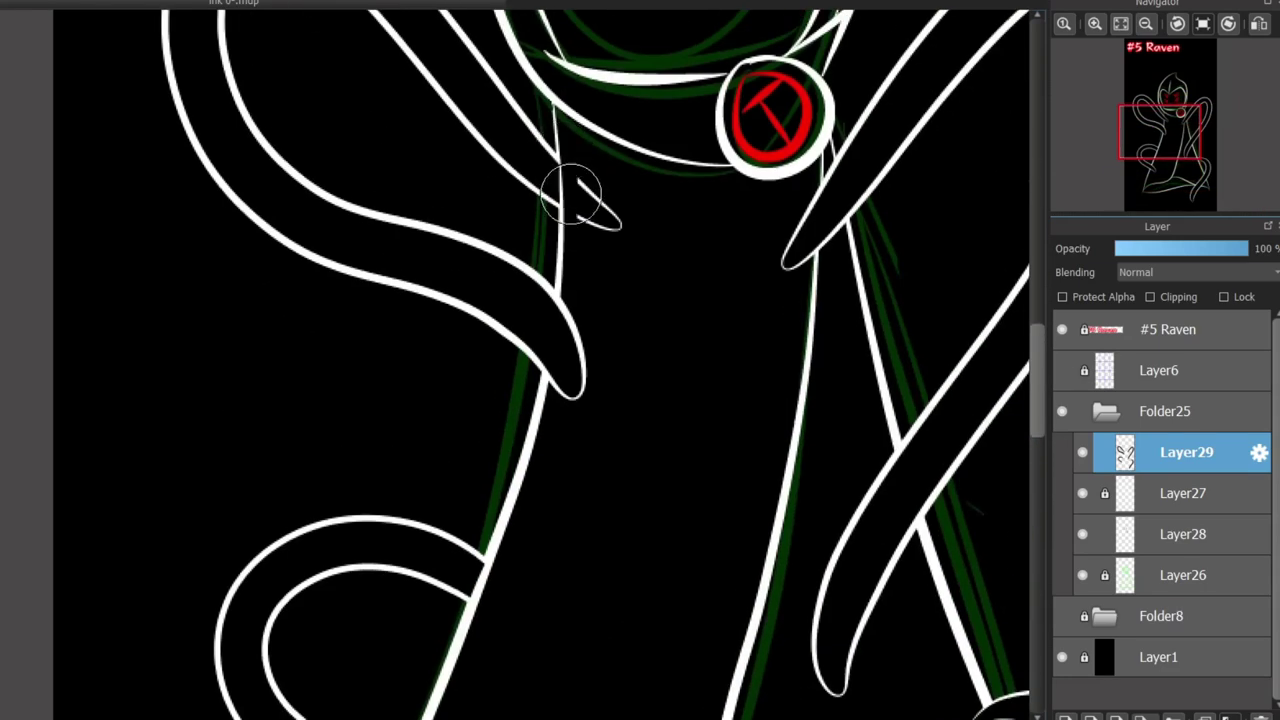
pyautogui.click(1181, 142)
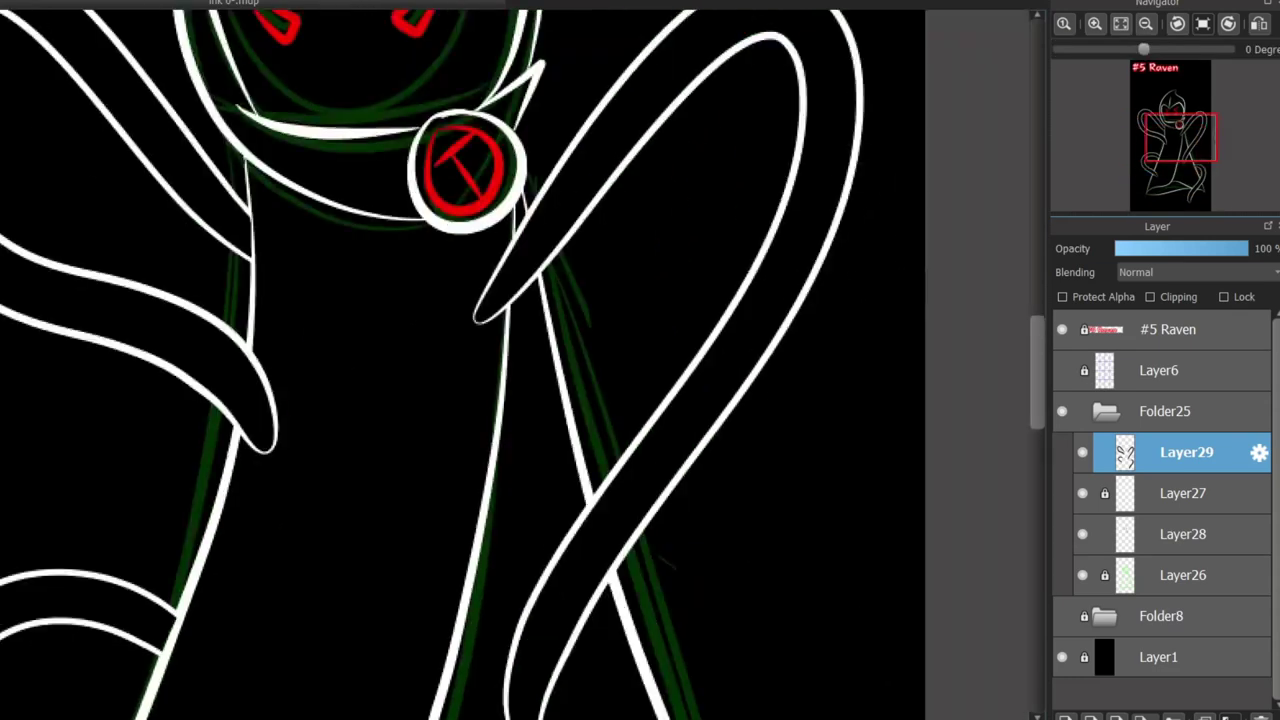
pyautogui.scroll(2, 499, 250)
pyautogui.moveTo(545, 292); pyautogui.dragTo(536, 188)
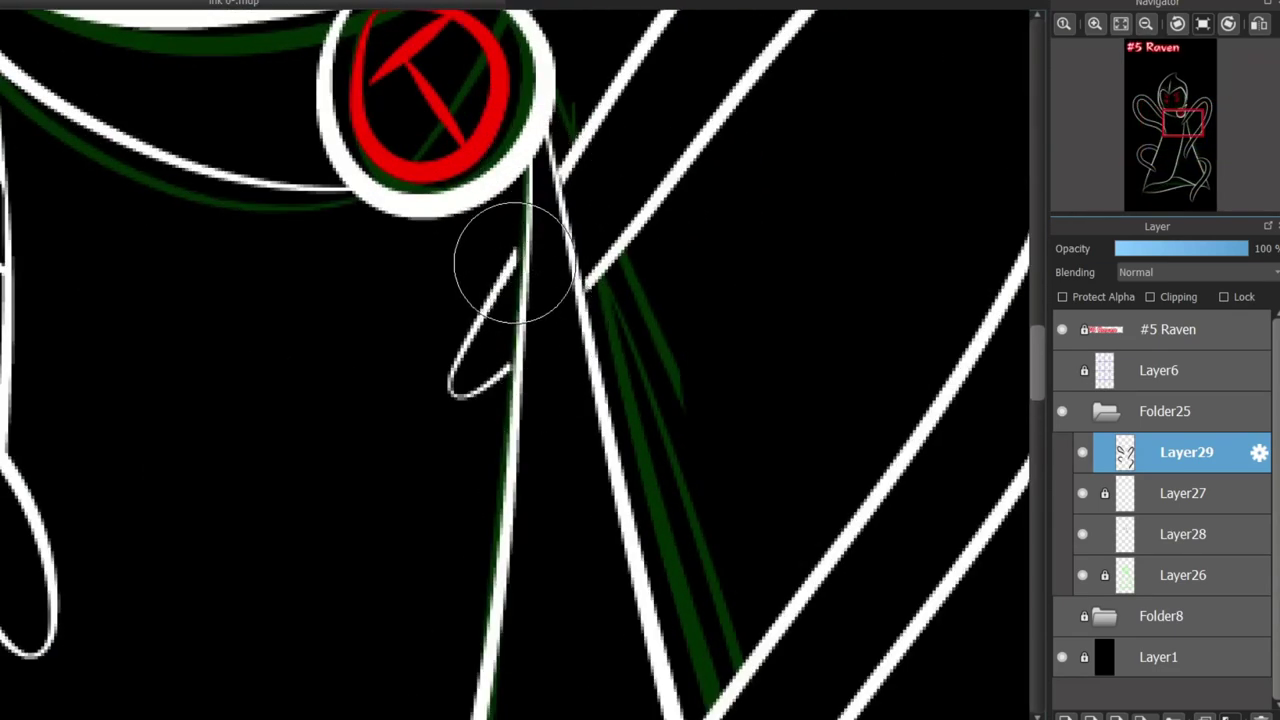
pyautogui.scroll(-2, 540, 380)
pyautogui.moveTo(1176, 144); pyautogui.dragTo(1182, 173)
pyautogui.scroll(3, 645, 314)
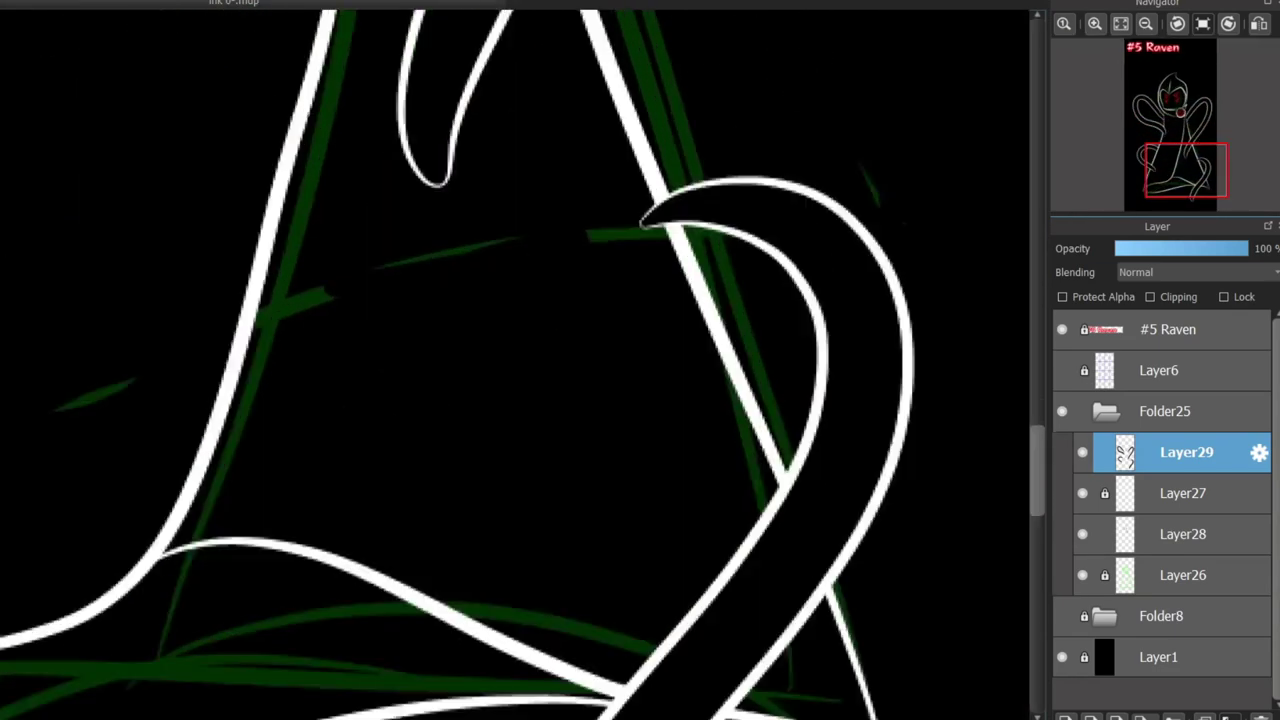
pyautogui.moveTo(652, 222)
pyautogui.mouseDown()
pyautogui.moveTo(674, 180)
pyautogui.moveTo(664, 260)
pyautogui.mouseUp()
pyautogui.scroll(-4, 609, 281)
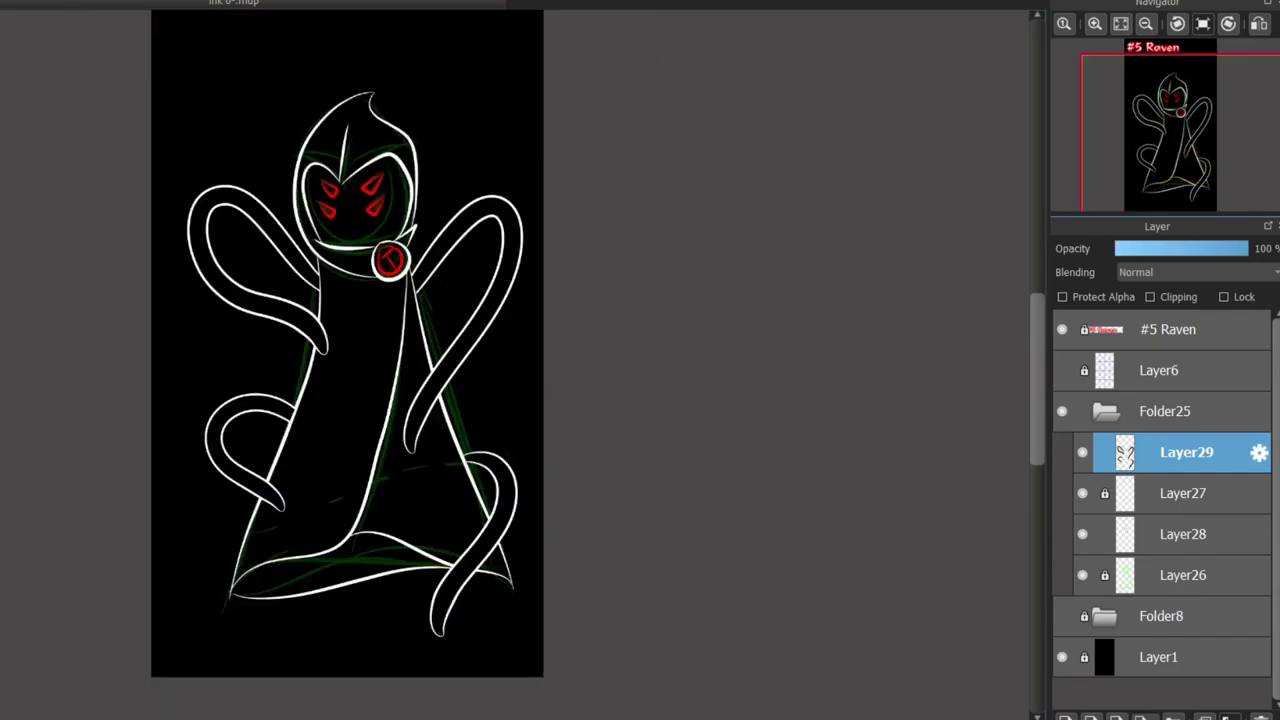
# Move the four red eyes on Layer28 slightly down and to the left inside the hood.
pyautogui.scroll(4, 300, 290)
pyautogui.click(1183, 534)
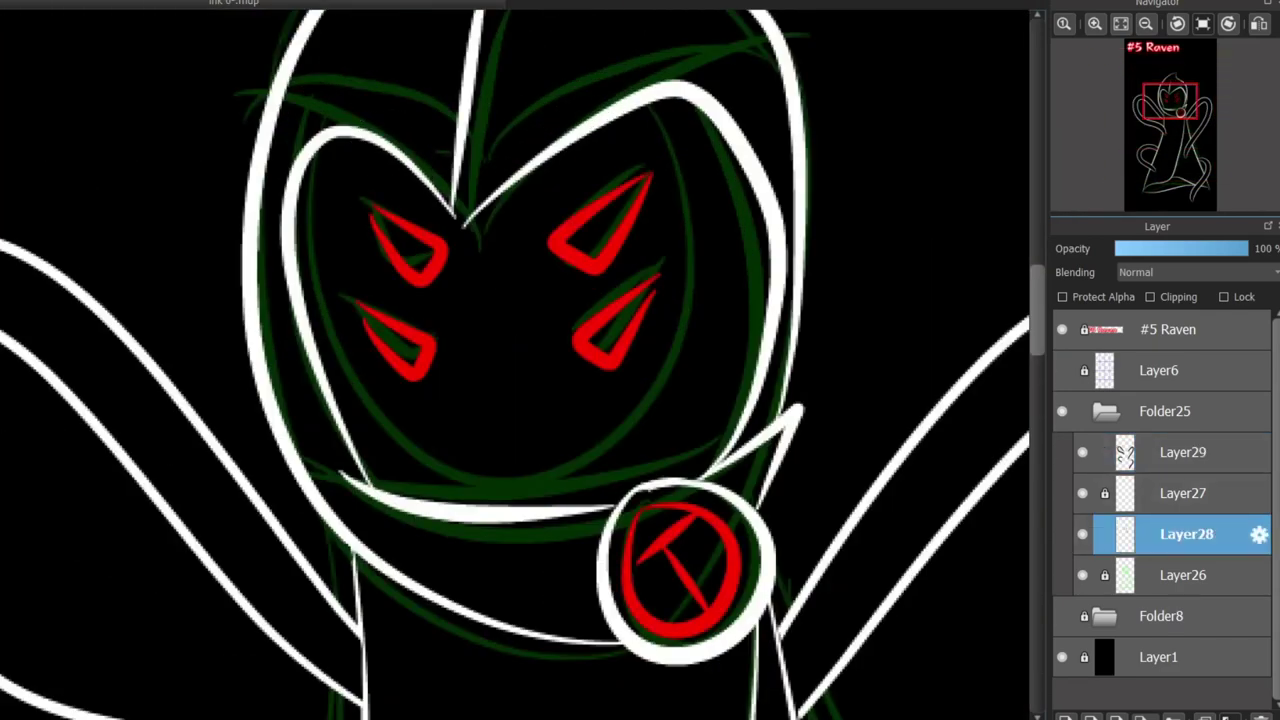
pyautogui.moveTo(309, 117); pyautogui.dragTo(700, 407)
pyautogui.moveTo(512, 290); pyautogui.dragTo(500, 312)
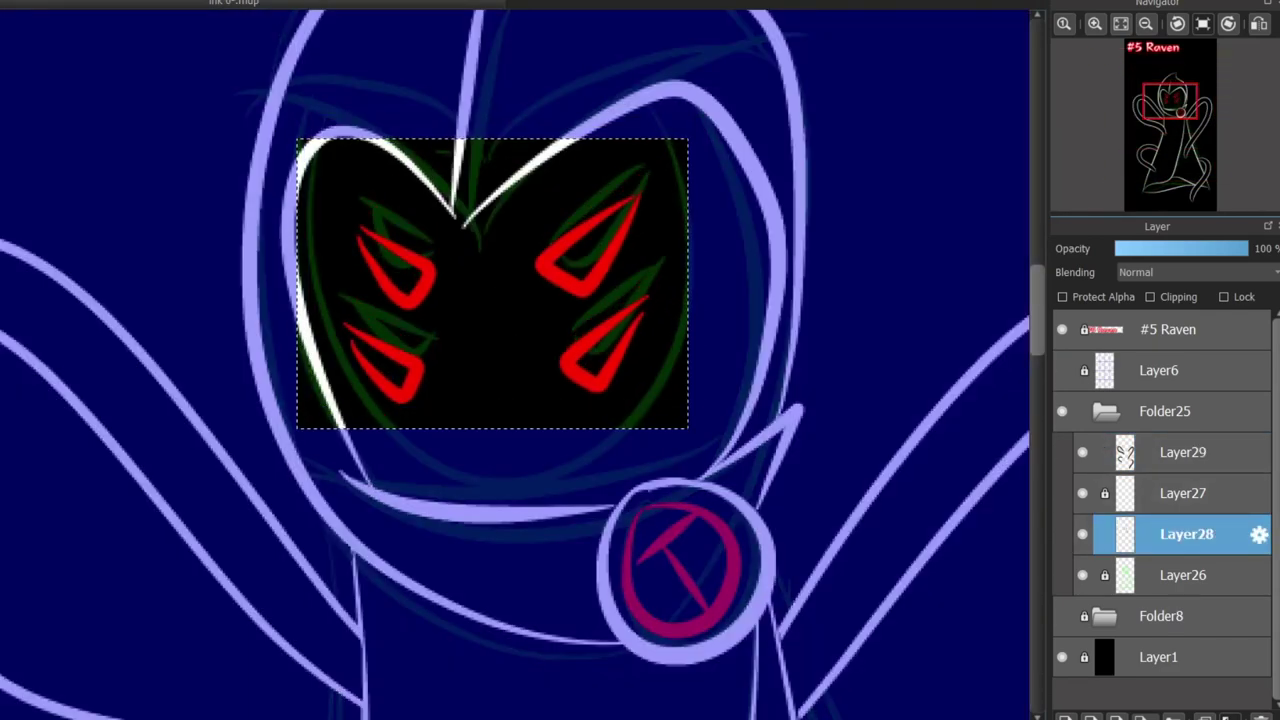
pyautogui.hotkey('ctrl', 'd')
pyautogui.scroll(-5, 448, 245)
pyautogui.scroll(4, 451, 280)
# Hide the green sketch on Layer26 and nudge the four red eyes slightly further down on Layer28.
pyautogui.click(1082, 575)
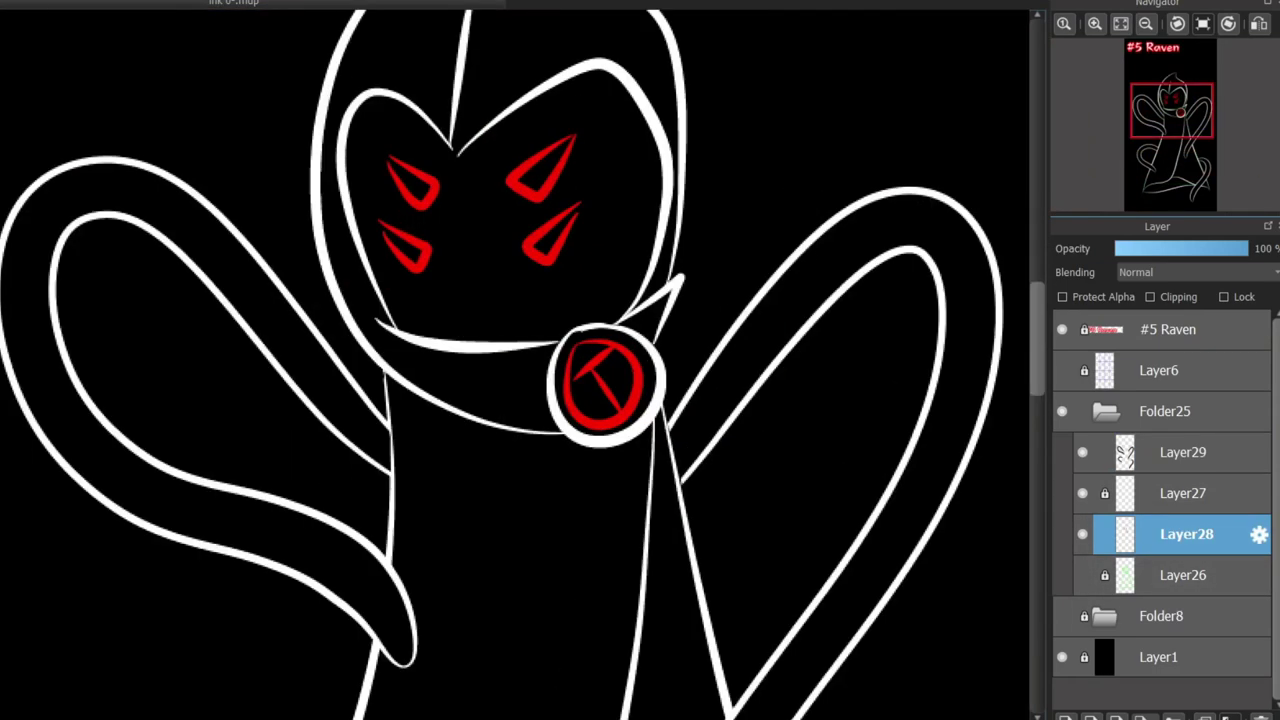
pyautogui.moveTo(512, 330)
pyautogui.mouseDown()
pyautogui.moveTo(516, 302)
pyautogui.moveTo(500, 320)
pyautogui.mouseUp()
pyautogui.hotkey('ctrl', 'z')
pyautogui.moveTo(540, 121); pyautogui.dragTo(337, 293)
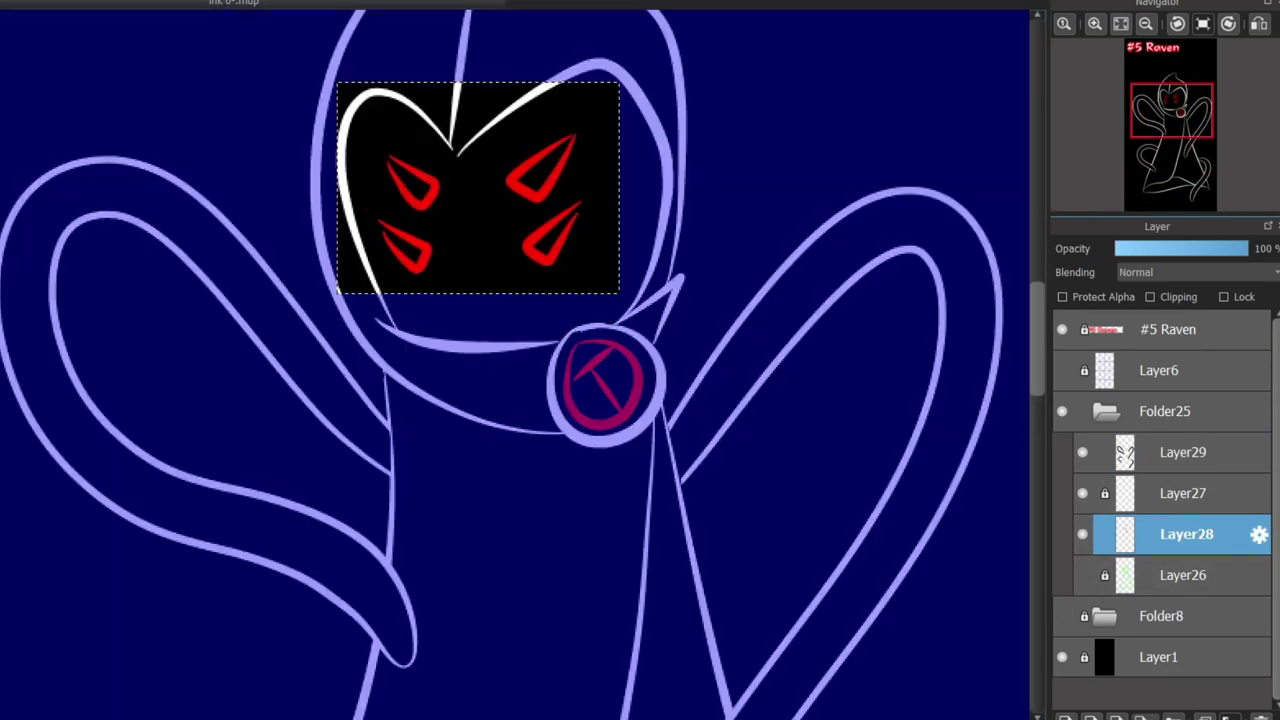
pyautogui.moveTo(480, 210)
pyautogui.mouseDown()
pyautogui.moveTo(491, 214)
pyautogui.moveTo(477, 213)
pyautogui.mouseUp()
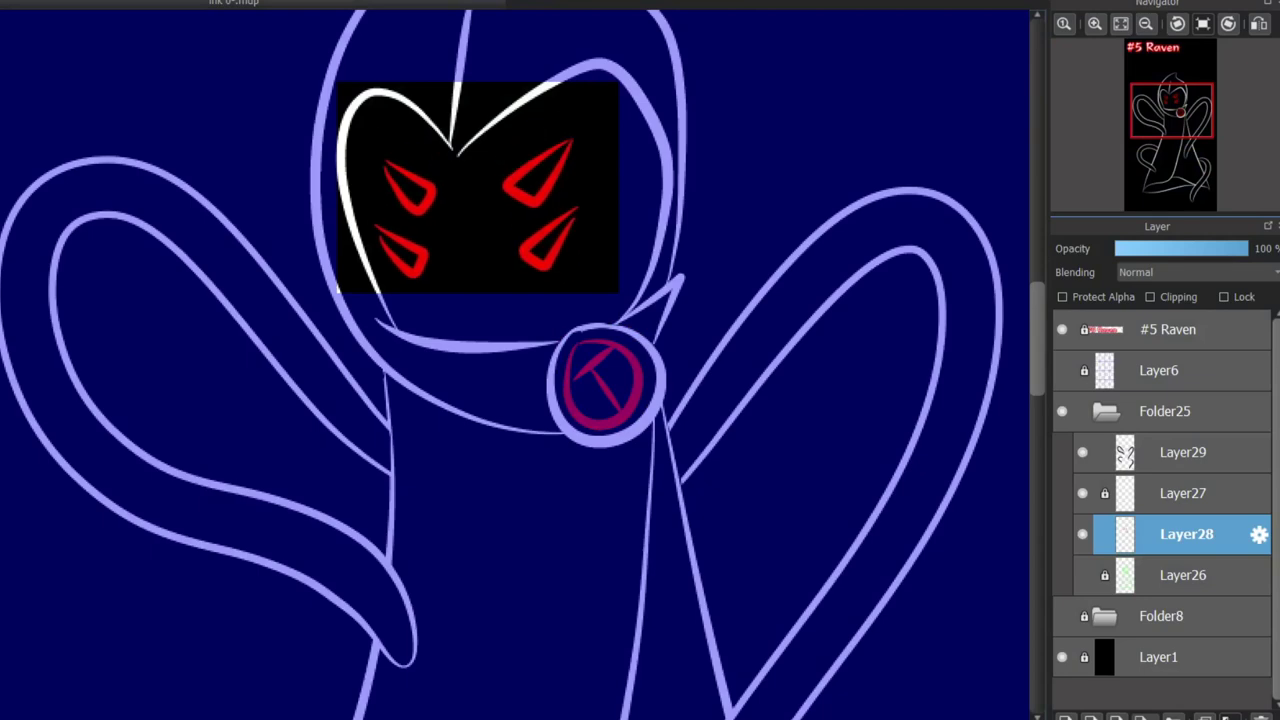
pyautogui.hotkey('ctrl', '-')
pyautogui.hotkey('ctrl', '-')
pyautogui.hotkey('ctrl', 'd')
pyautogui.hotkey('ctrl', '+')
pyautogui.hotkey('ctrl', '+')
pyautogui.hotkey('ctrl', '+')
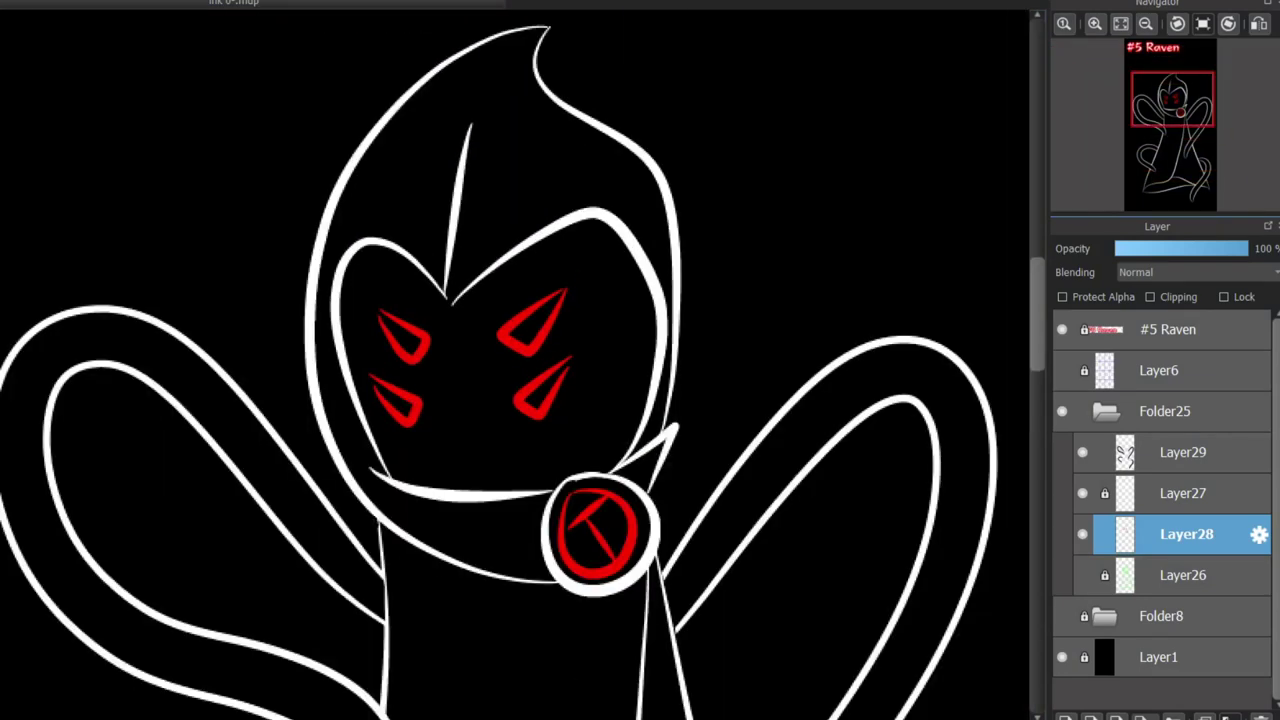
# Collapse and hide Folder25, and add a new folder containing an empty layer above it.
pyautogui.scroll(-3, 493, 308)
pyautogui.scroll(1, 480, 500)
pyautogui.moveTo(480, 500); pyautogui.dragTo(522, 562)
pyautogui.click(1105, 411)
pyautogui.click(1062, 411)
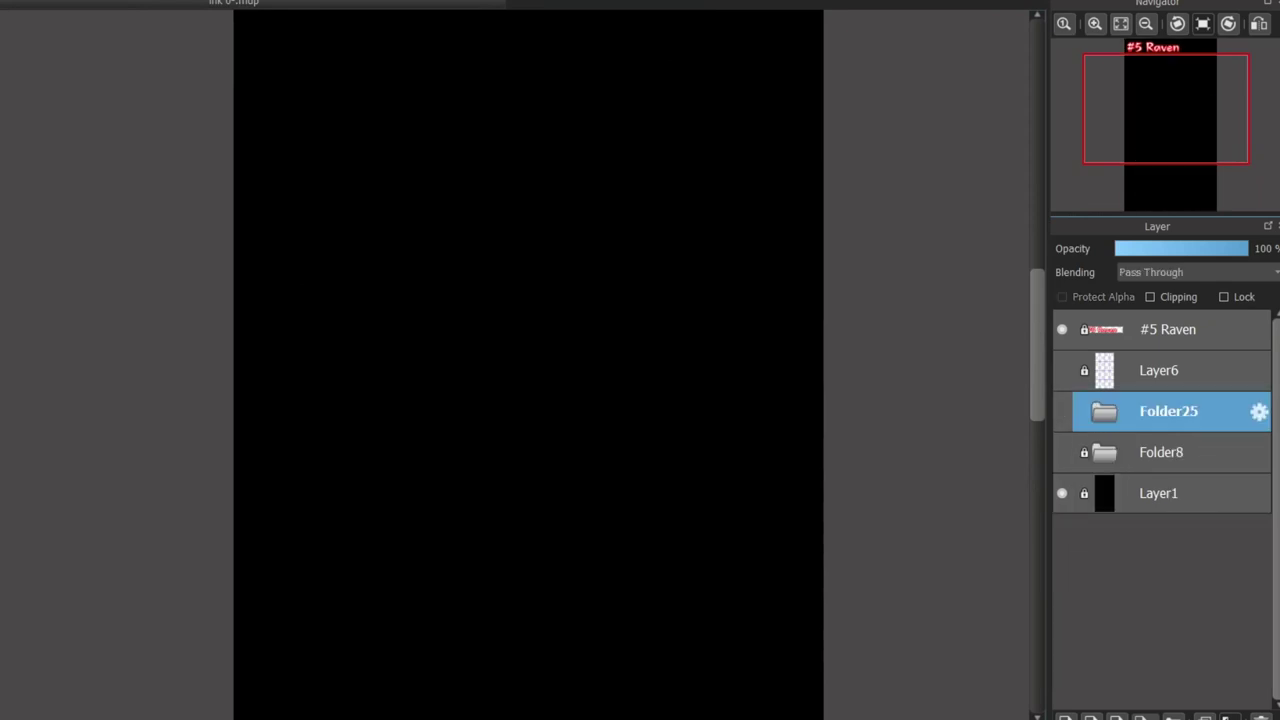
pyautogui.click(1174, 717)
pyautogui.click(1066, 717)
pyautogui.scroll(-2, 395, 445)
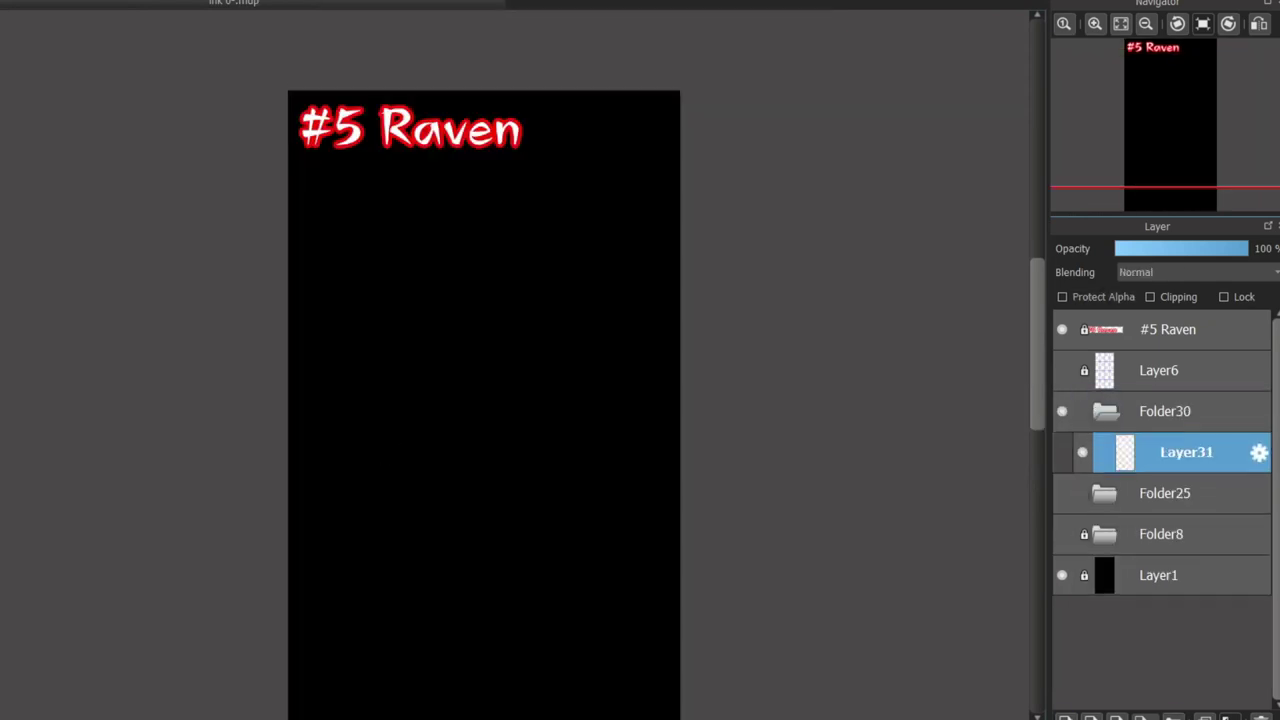
# Draw two gently curved green lines across the lower canvas on Layer31 as a rising branch.
pyautogui.hotkey('ctrl', '+')
pyautogui.moveTo(280, 628); pyautogui.dragTo(655, 432)
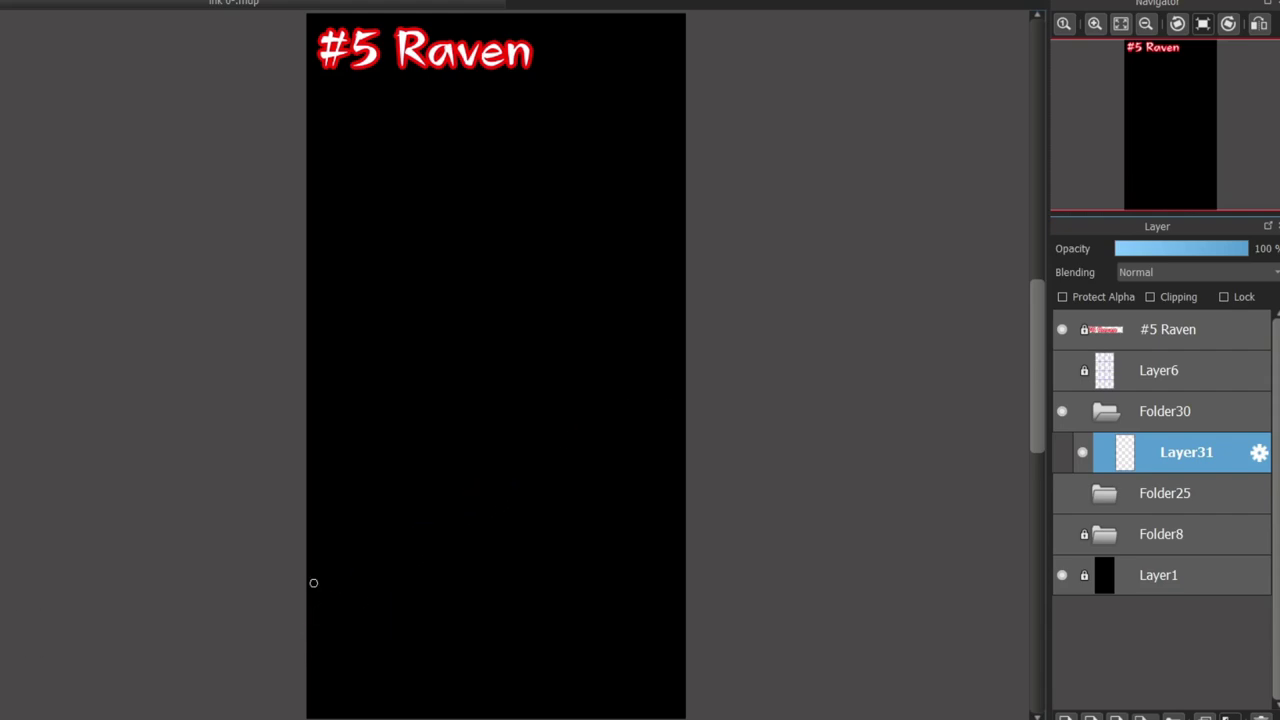
pyautogui.moveTo(308, 560)
pyautogui.mouseDown()
pyautogui.moveTo(330, 593)
pyautogui.moveTo(686, 474)
pyautogui.mouseUp()
pyautogui.moveTo(310, 579); pyautogui.dragTo(598, 521)
pyautogui.scroll(2, 459, 561)
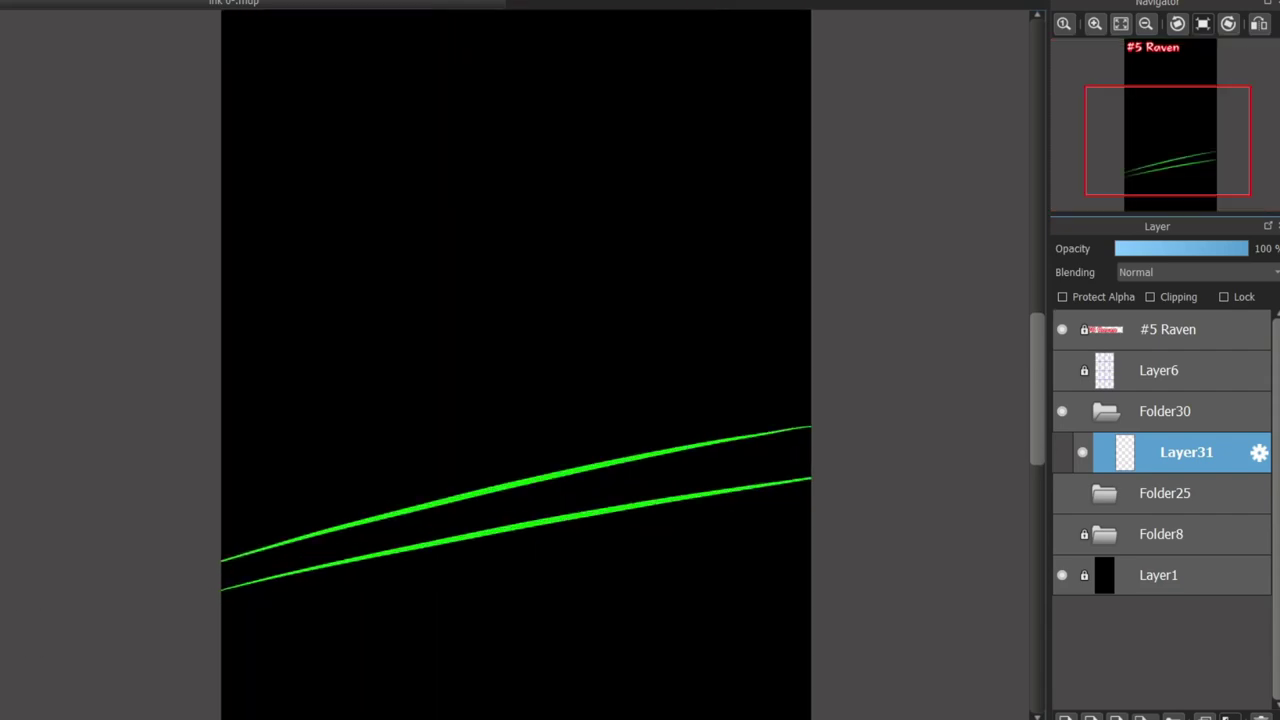
# Sketch a bird's rounded body in green with its first leg reaching down to the branch.
pyautogui.moveTo(644, 384); pyautogui.dragTo(608, 505)
pyautogui.hotkey('ctrl', 'z')
pyautogui.moveTo(536, 233); pyautogui.dragTo(598, 492)
pyautogui.moveTo(428, 314); pyautogui.dragTo(716, 272)
pyautogui.moveTo(480, 307); pyautogui.dragTo(481, 411)
pyautogui.moveTo(428, 414); pyautogui.dragTo(529, 235)
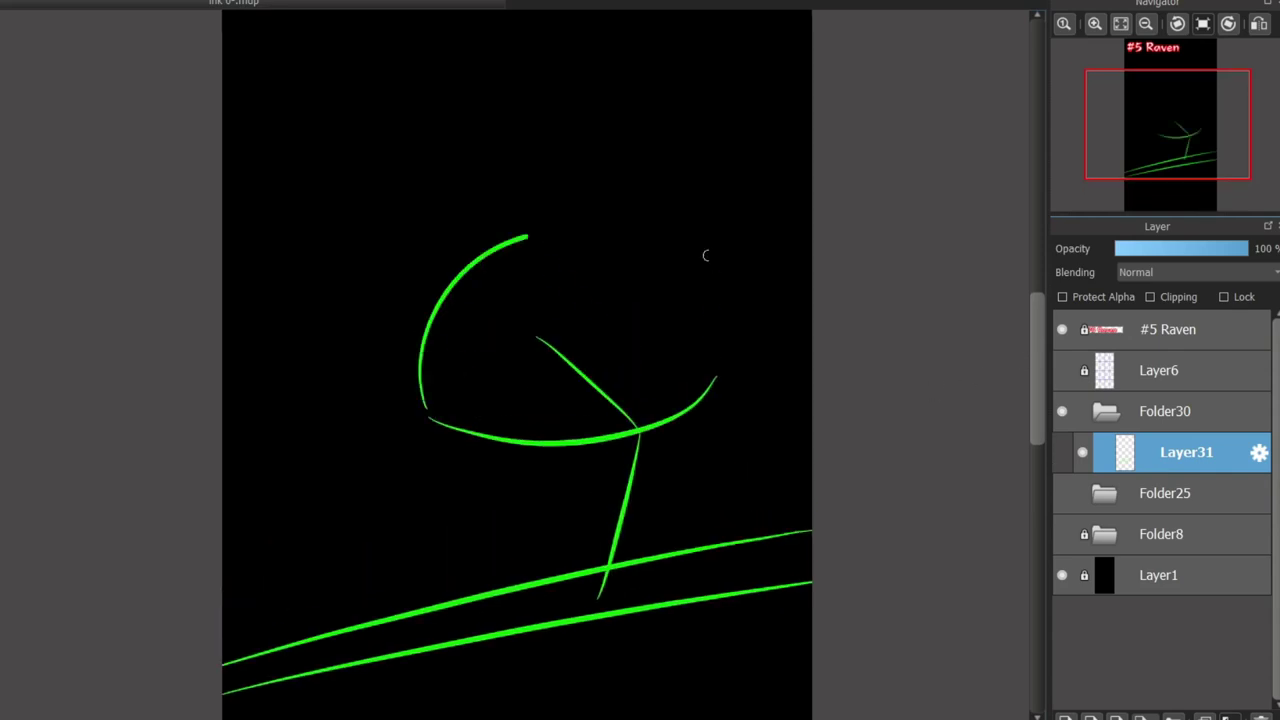
pyautogui.hotkey('ctrl', 'z')
pyautogui.moveTo(709, 388); pyautogui.dragTo(450, 337)
# Sketch the bird's neck line and a second leg with its thigh on Layer31.
pyautogui.moveTo(434, 421)
pyautogui.mouseDown()
pyautogui.moveTo(444, 243)
pyautogui.moveTo(406, 238)
pyautogui.mouseUp()
pyautogui.hotkey('ctrl', 'z')
pyautogui.moveTo(493, 375)
pyautogui.mouseDown()
pyautogui.moveTo(562, 446)
pyautogui.moveTo(522, 610)
pyautogui.mouseUp()
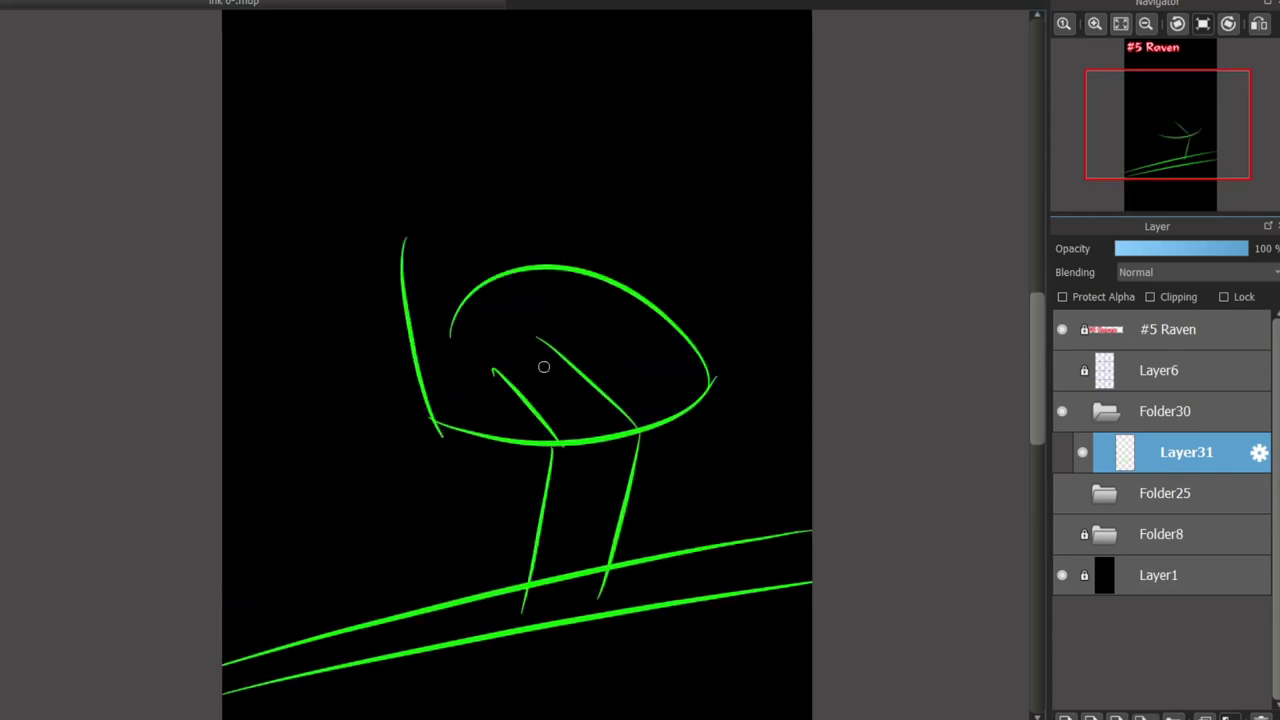
pyautogui.hotkey('ctrl', 'z')
# Sketch the bird's oval head with a downward-pointing beak and a narrow teardrop eye.
pyautogui.moveTo(380, 203)
pyautogui.mouseDown()
pyautogui.moveTo(376, 222)
pyautogui.moveTo(423, 204)
pyautogui.moveTo(369, 218)
pyautogui.mouseUp()
pyautogui.hotkey('ctrl', 'z')
pyautogui.moveTo(358, 256)
pyautogui.mouseDown()
pyautogui.moveTo(353, 386)
pyautogui.moveTo(333, 376)
pyautogui.mouseUp()
pyautogui.hotkey('ctrl', 'z')
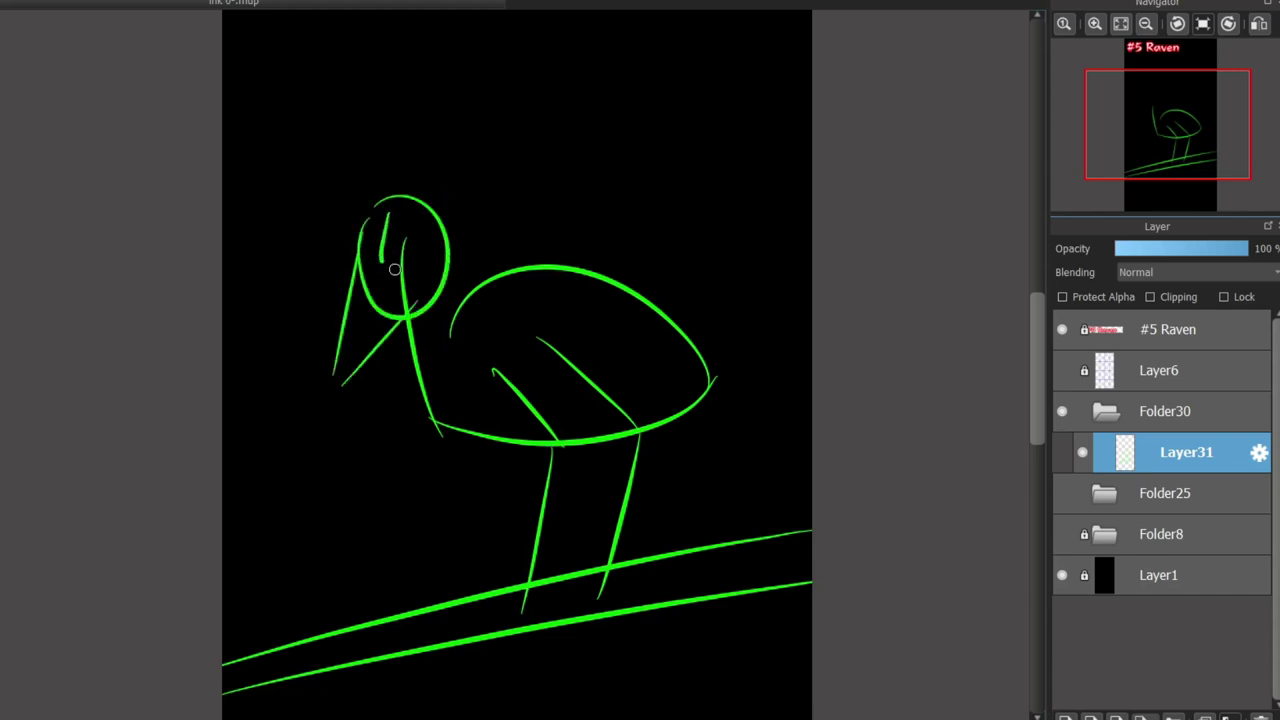
pyautogui.moveTo(395, 269); pyautogui.dragTo(382, 262)
pyautogui.scroll(-2, 476, 325)
# Draw the bird's throat-to-belly curve, a short nape line and a wing line across the back.
pyautogui.moveTo(414, 206); pyautogui.dragTo(568, 337)
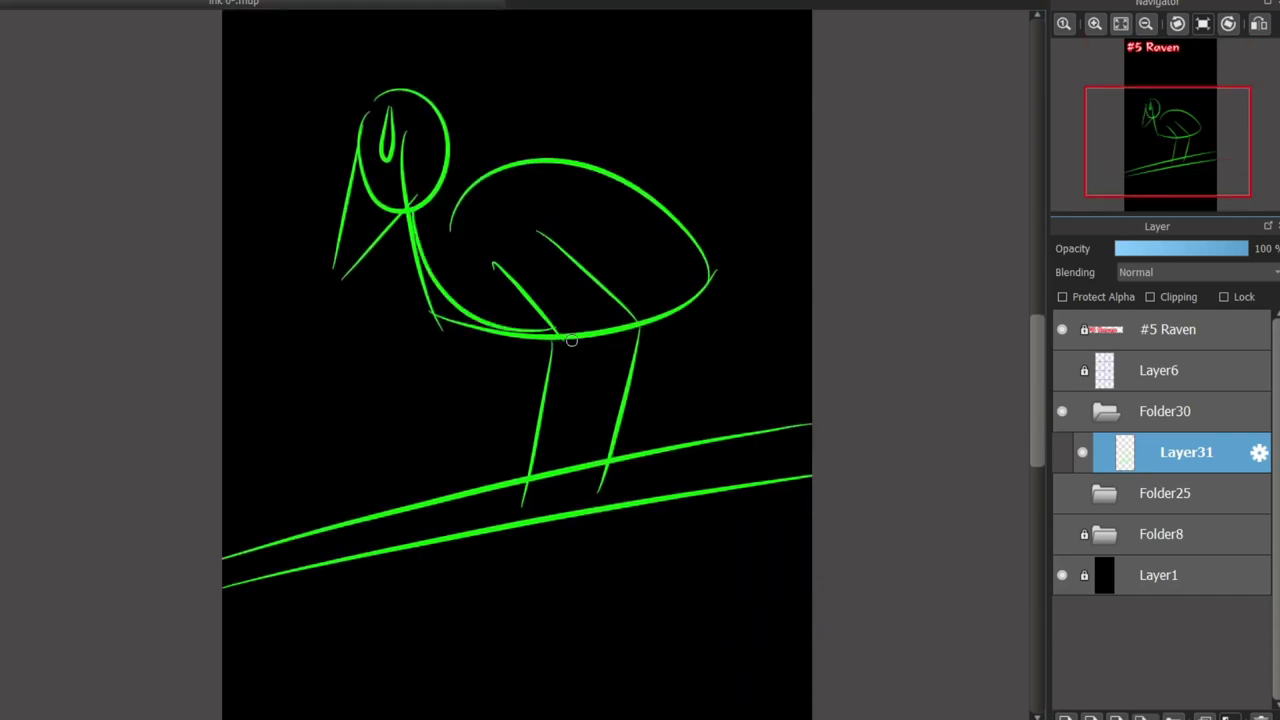
pyautogui.hotkey('ctrl', 'z')
pyautogui.moveTo(446, 174); pyautogui.dragTo(467, 187)
pyautogui.moveTo(460, 196)
pyautogui.mouseDown()
pyautogui.moveTo(723, 280)
pyautogui.moveTo(704, 266)
pyautogui.mouseUp()
pyautogui.hotkey('ctrl', 'z')
# Draw the bird's tail line from the rump out to the canvas edge.
pyautogui.moveTo(540, 232); pyautogui.dragTo(678, 337)
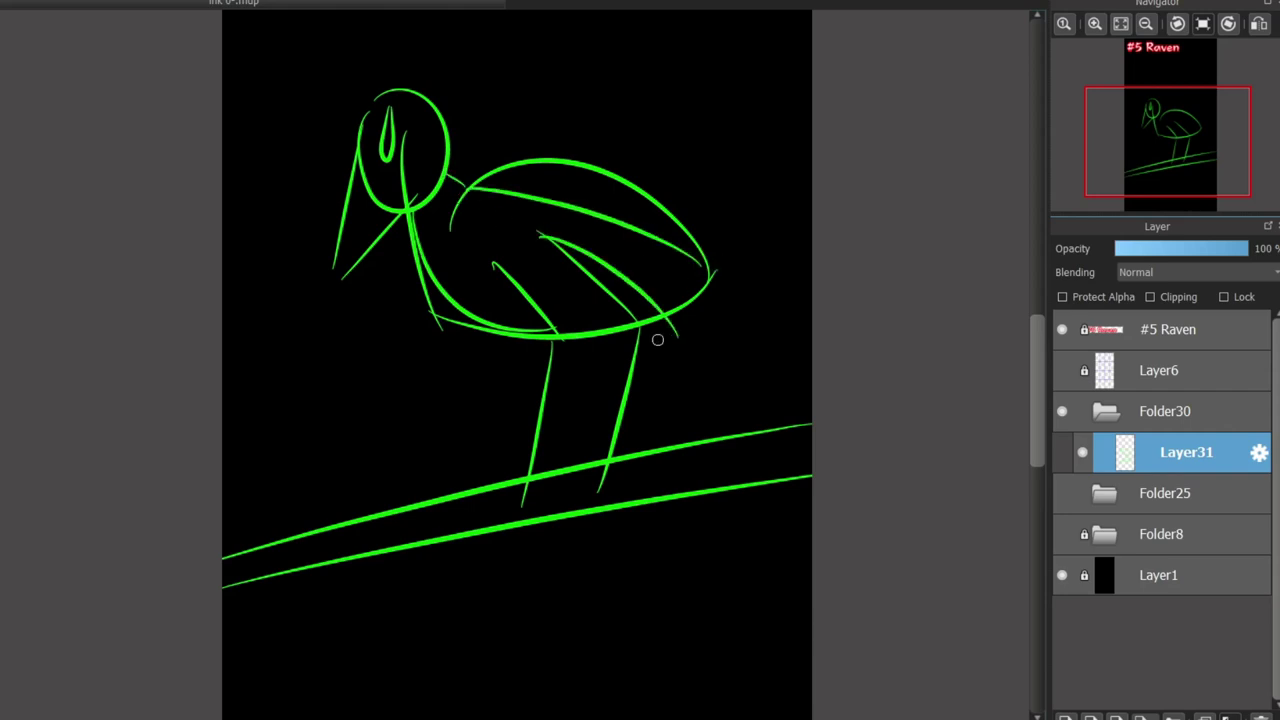
pyautogui.hotkey('ctrl', 'z')
pyautogui.moveTo(697, 257); pyautogui.dragTo(813, 299)
pyautogui.scroll(-1, 647, 505)
pyautogui.scroll(1, 667, 415)
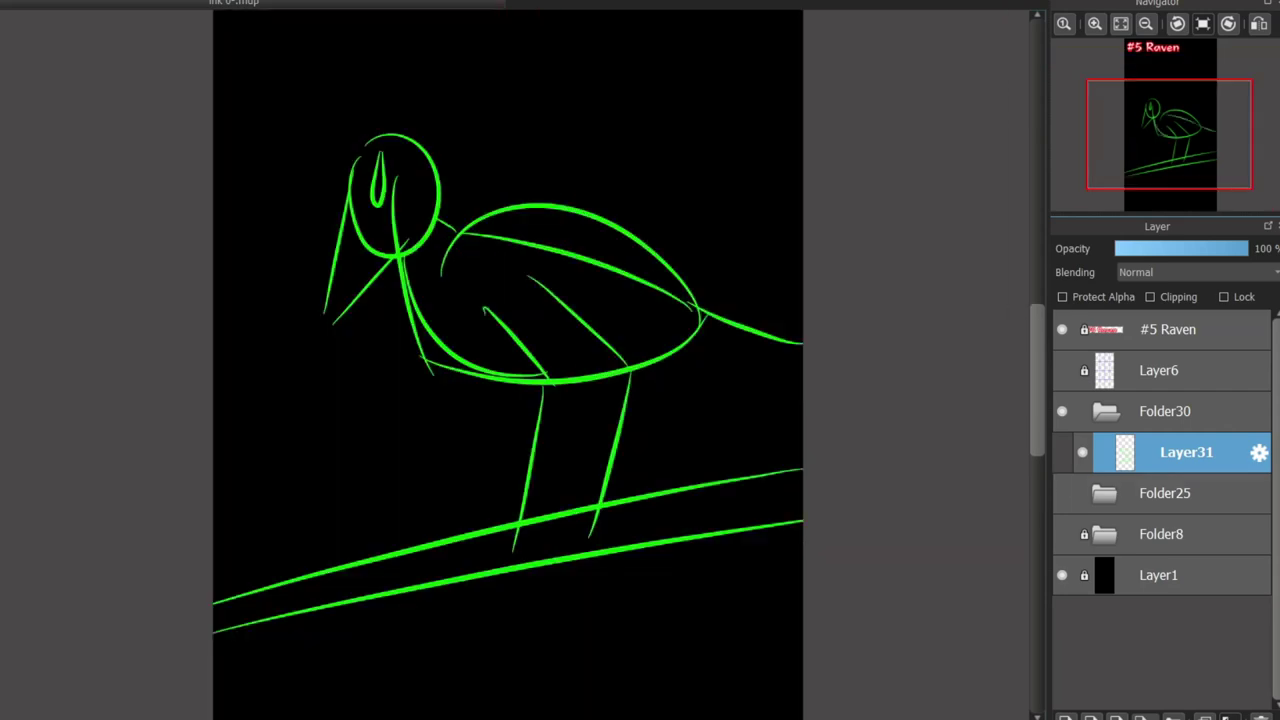
# Compare the bird sketch with the hooded character by toggling the visibility of Folder30 and Folder25.
pyautogui.click(1166, 412)
pyautogui.click(1062, 412)
pyautogui.click(1062, 493)
pyautogui.scroll(-1, 575, 391)
pyautogui.scroll(-1, 575, 391)
pyautogui.scroll(1, 575, 283)
pyautogui.click(1062, 493)
pyautogui.click(1062, 412)
pyautogui.click(1182, 453)
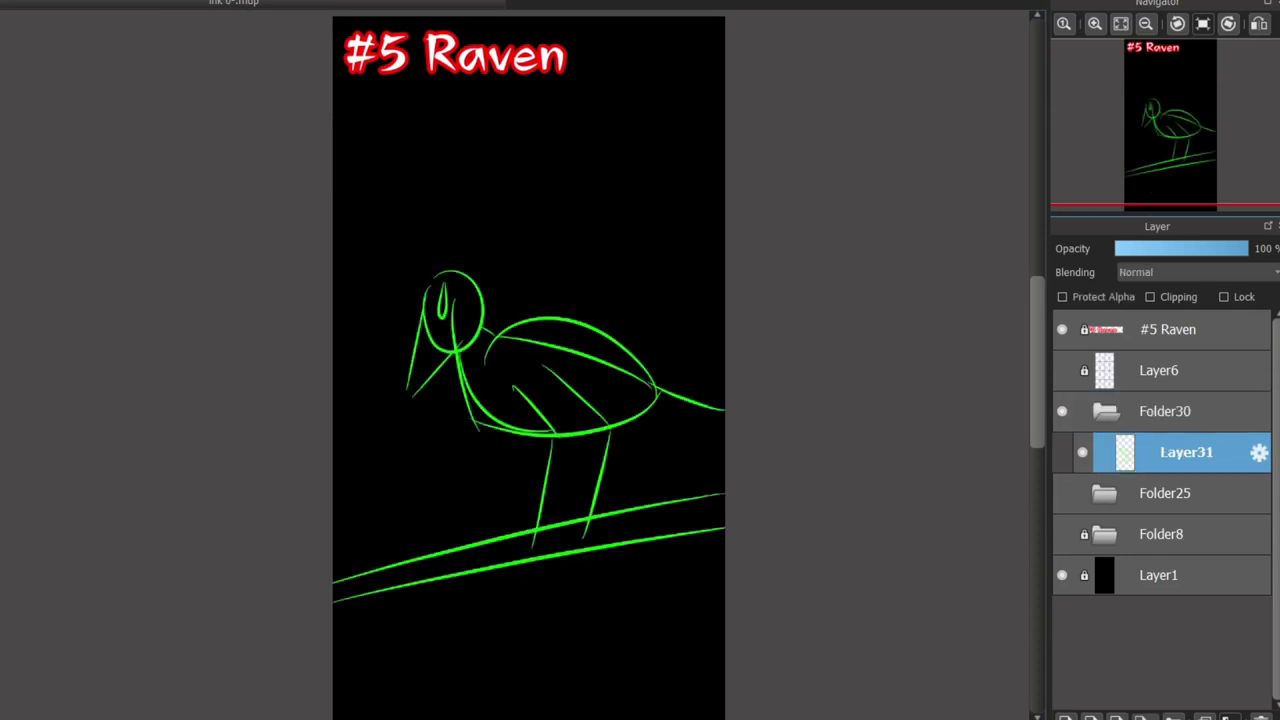
# Add a new layer above the bird sketch and hide Layer31.
pyautogui.click(1066, 717)
pyautogui.click(1082, 493)
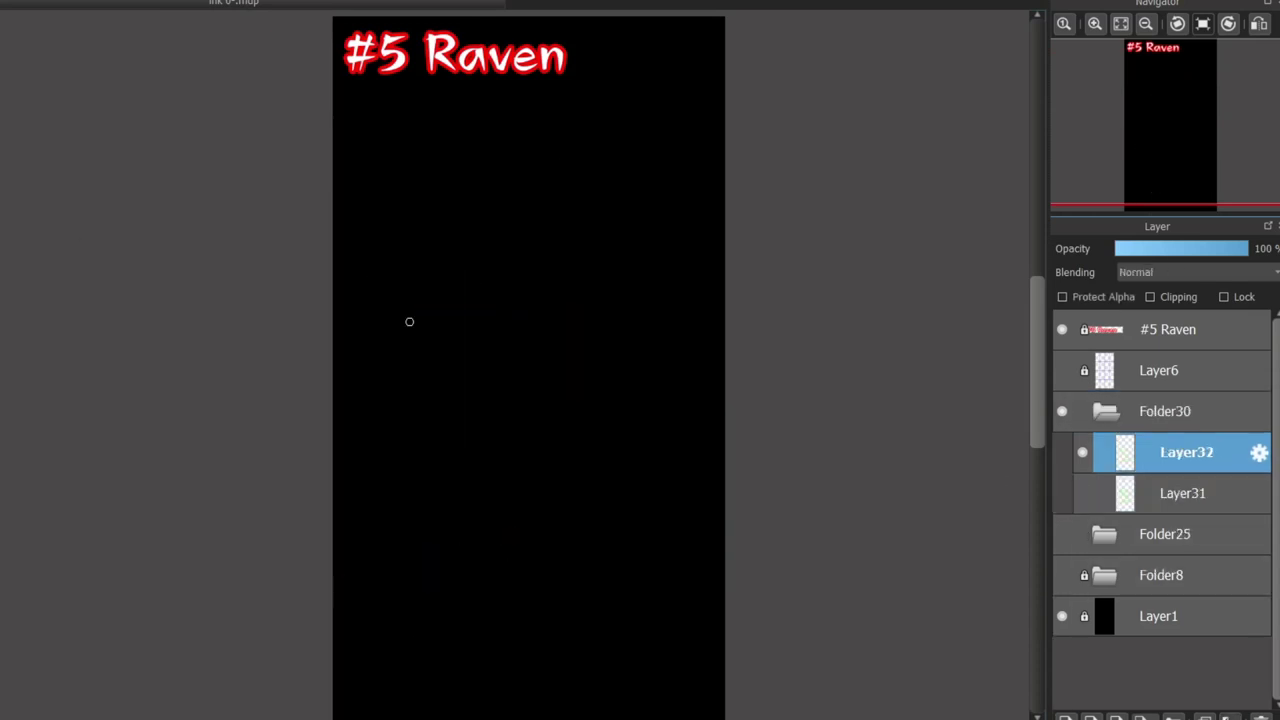
# Try a large green raven head in profile on Layer32 with a long straight beak and neck lines.
pyautogui.moveTo(512, 312); pyautogui.dragTo(666, 261)
pyautogui.scroll(-2, 666, 261)
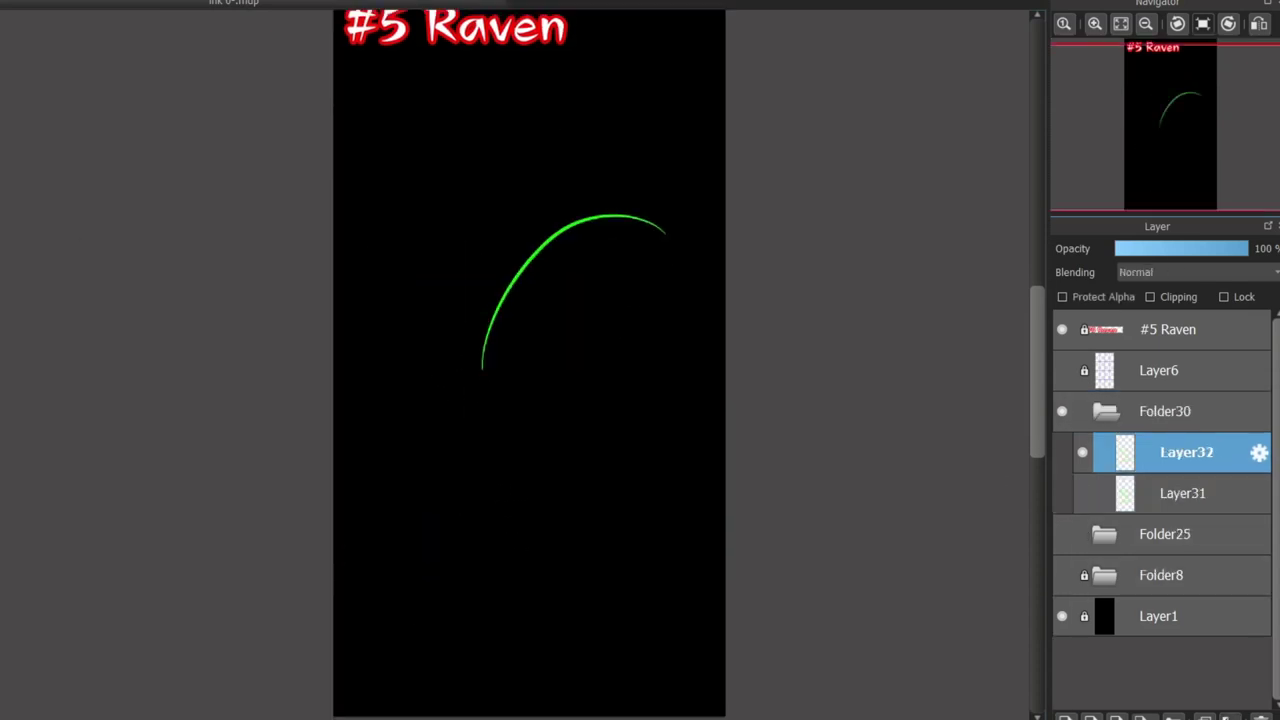
pyautogui.hotkey('ctrl', 'z')
pyautogui.moveTo(466, 366); pyautogui.dragTo(334, 578)
pyautogui.moveTo(338, 624); pyautogui.dragTo(561, 459)
pyautogui.moveTo(342, 600)
pyautogui.mouseDown()
pyautogui.moveTo(680, 190)
pyautogui.moveTo(717, 226)
pyautogui.mouseUp()
pyautogui.moveTo(560, 465)
pyautogui.mouseDown()
pyautogui.moveTo(728, 364)
pyautogui.moveTo(730, 458)
pyautogui.mouseUp()
pyautogui.hotkey('ctrl', 'z')
pyautogui.moveTo(570, 494); pyautogui.dragTo(712, 692)
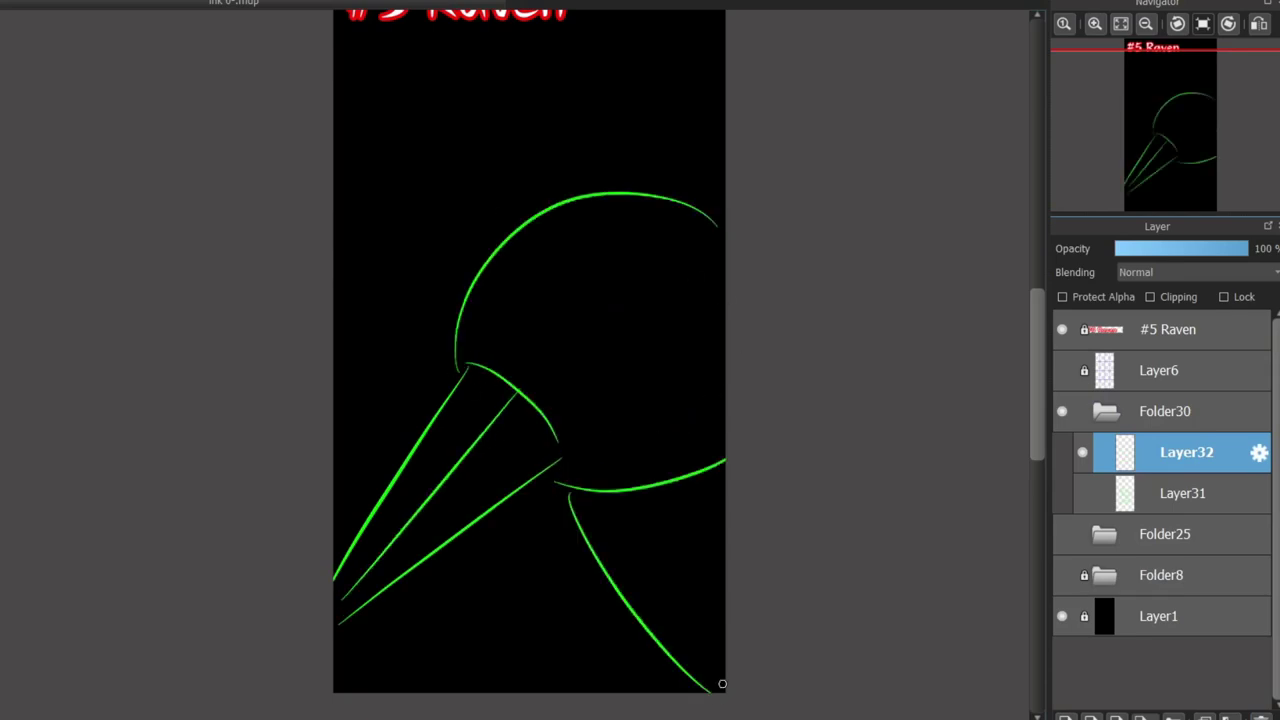
# Undo the large head and straight beak strokes on Layer32, including a second try at the crown arc.
pyautogui.hotkey('ctrl', 'z')
pyautogui.hotkey('ctrl', 'z')
pyautogui.hotkey('ctrl', 'z')
pyautogui.hotkey('ctrl', 'z')
pyautogui.hotkey('ctrl', 'z')
pyautogui.hotkey('ctrl', 'z')
pyautogui.moveTo(460, 366); pyautogui.dragTo(720, 284)
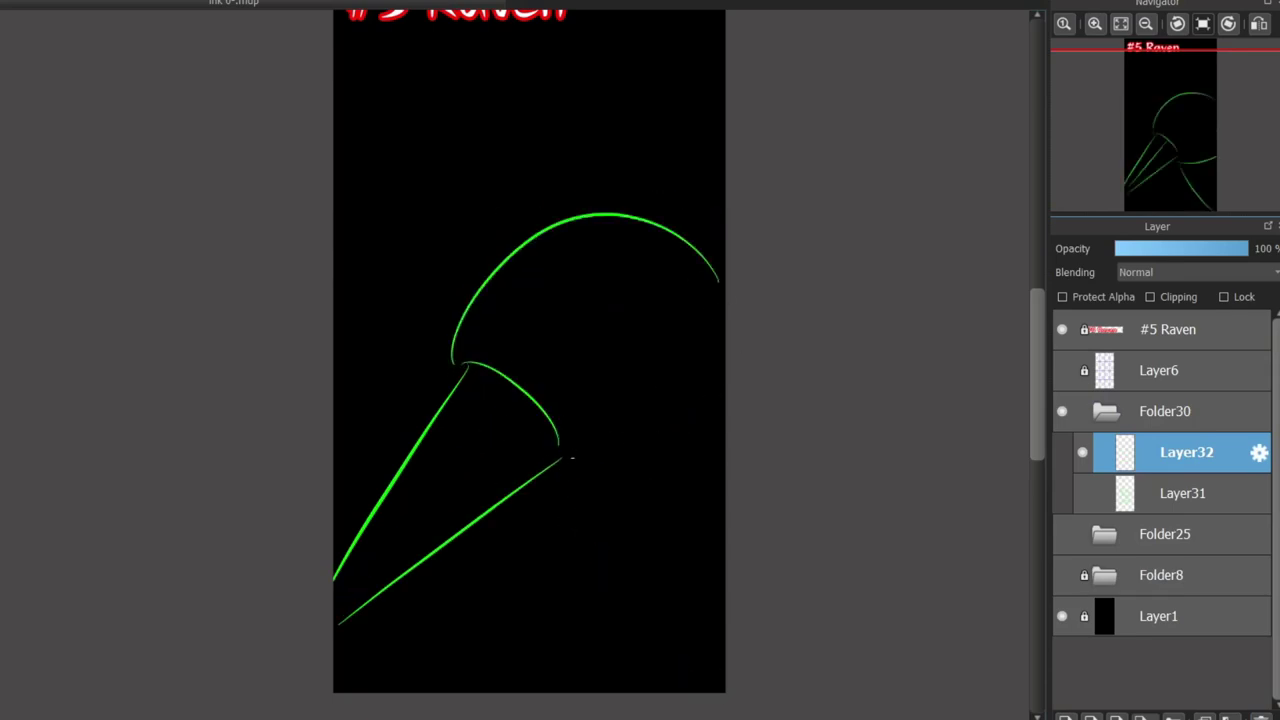
pyautogui.hotkey('ctrl', 'z')
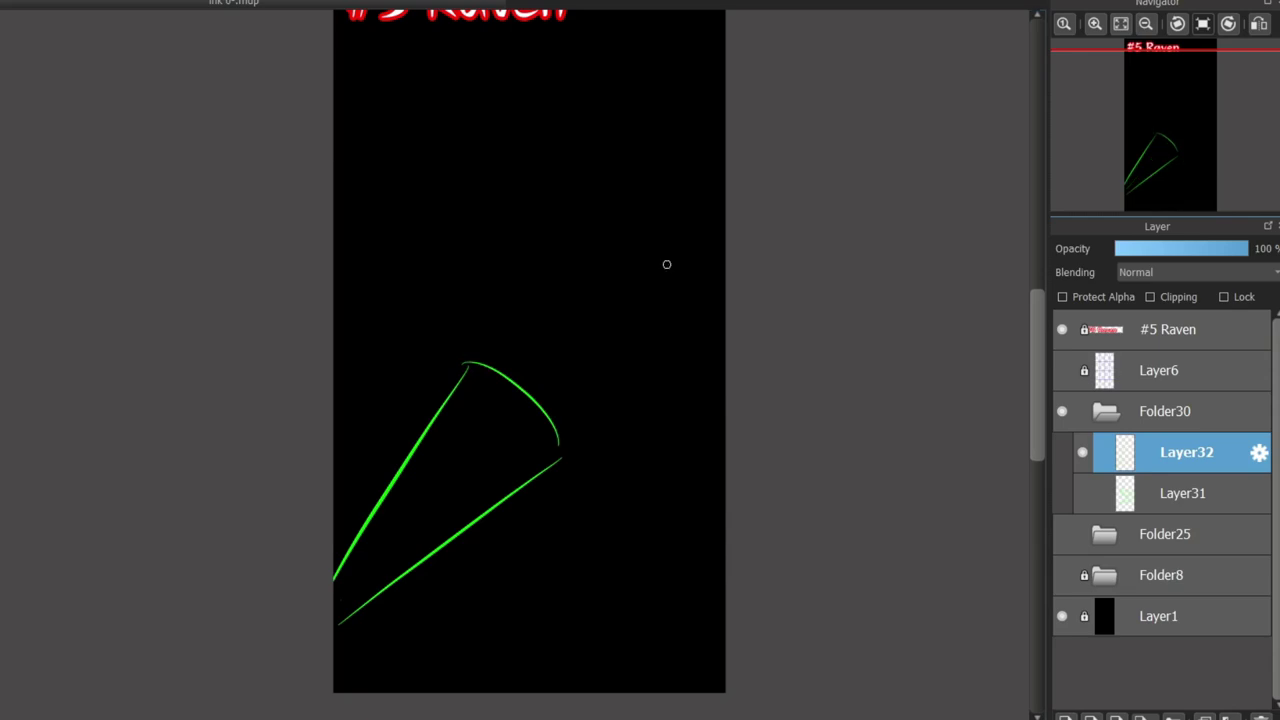
pyautogui.hotkey('ctrl', 'z')
pyautogui.hotkey('ctrl', 'z')
pyautogui.hotkey('ctrl', 'z')
# Sketch a raven head in profile on Layer32 with a curved beak, crown arc, neck line and two slanted eyes.
pyautogui.moveTo(450, 357)
pyautogui.mouseDown()
pyautogui.moveTo(540, 476)
pyautogui.moveTo(346, 557)
pyautogui.moveTo(536, 471)
pyautogui.mouseUp()
pyautogui.moveTo(357, 554); pyautogui.dragTo(520, 423)
pyautogui.moveTo(442, 354); pyautogui.dragTo(709, 318)
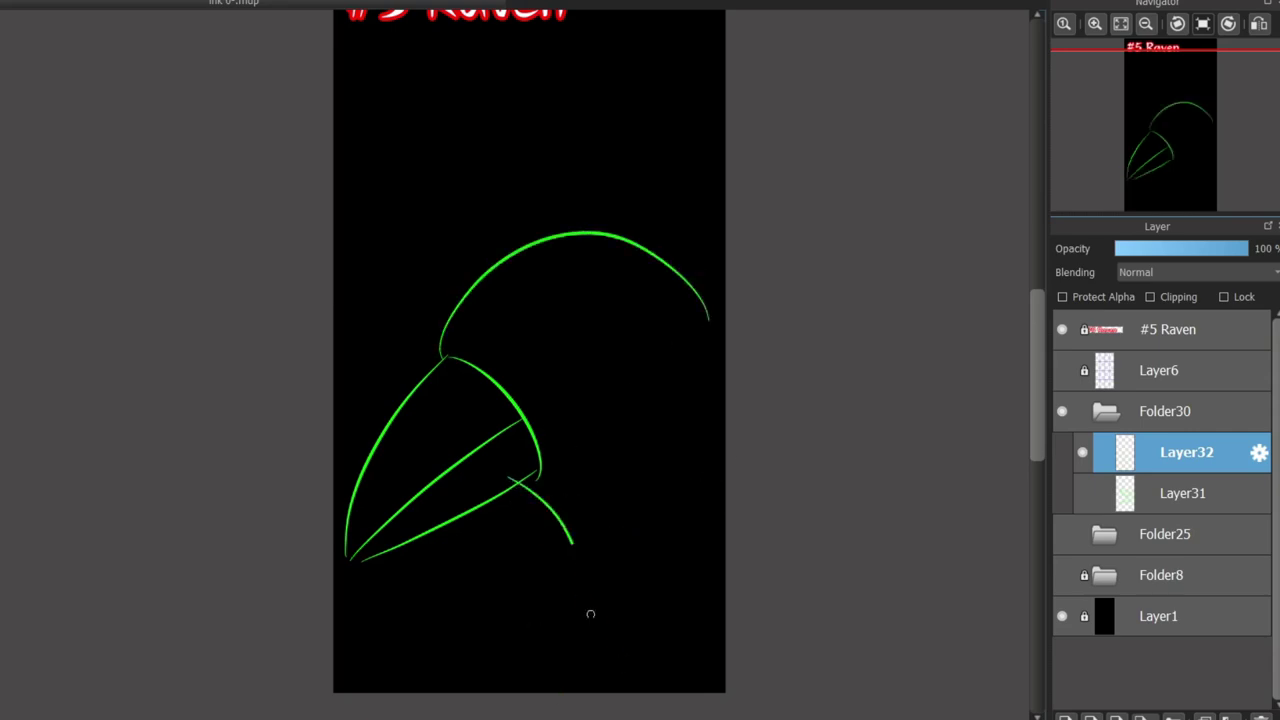
pyautogui.moveTo(590, 614); pyautogui.dragTo(655, 692)
pyautogui.hotkey('ctrl', 'z')
pyautogui.moveTo(496, 339); pyautogui.dragTo(575, 266)
pyautogui.moveTo(500, 343); pyautogui.dragTo(580, 263)
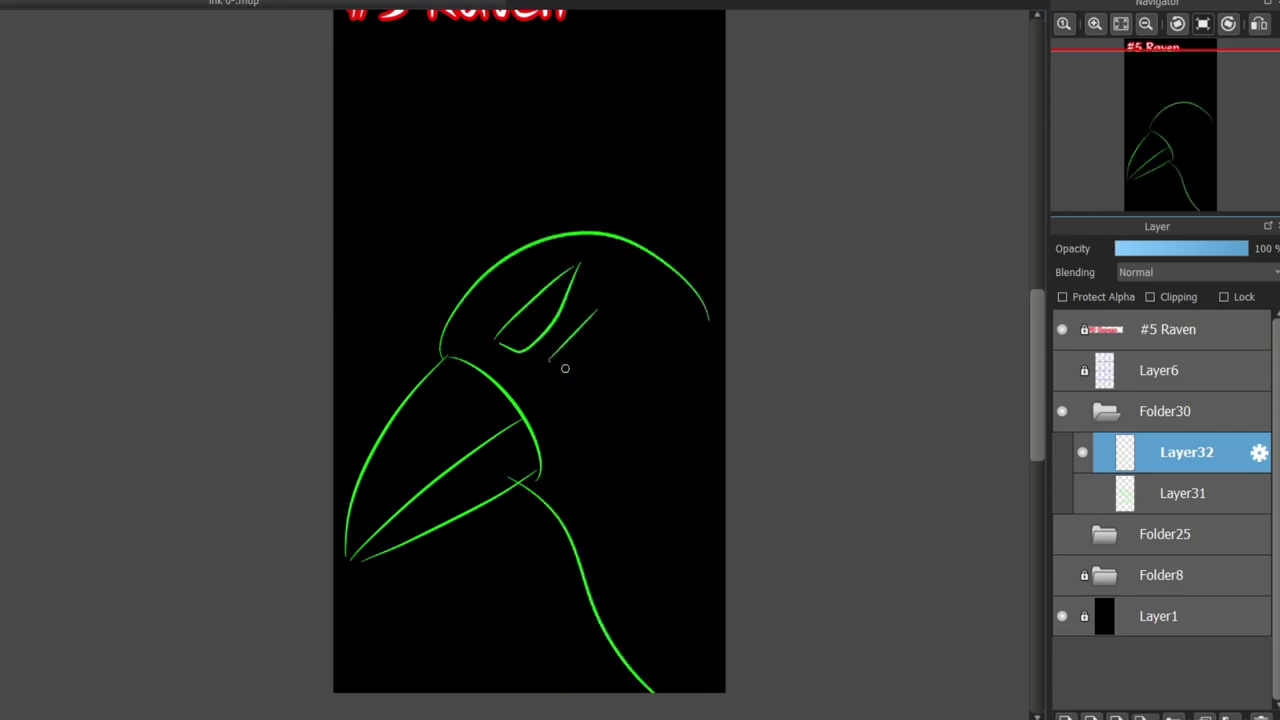
# Try an open lower beak and a ridge line along the upper beak, and undo both.
pyautogui.moveTo(466, 456); pyautogui.dragTo(414, 630)
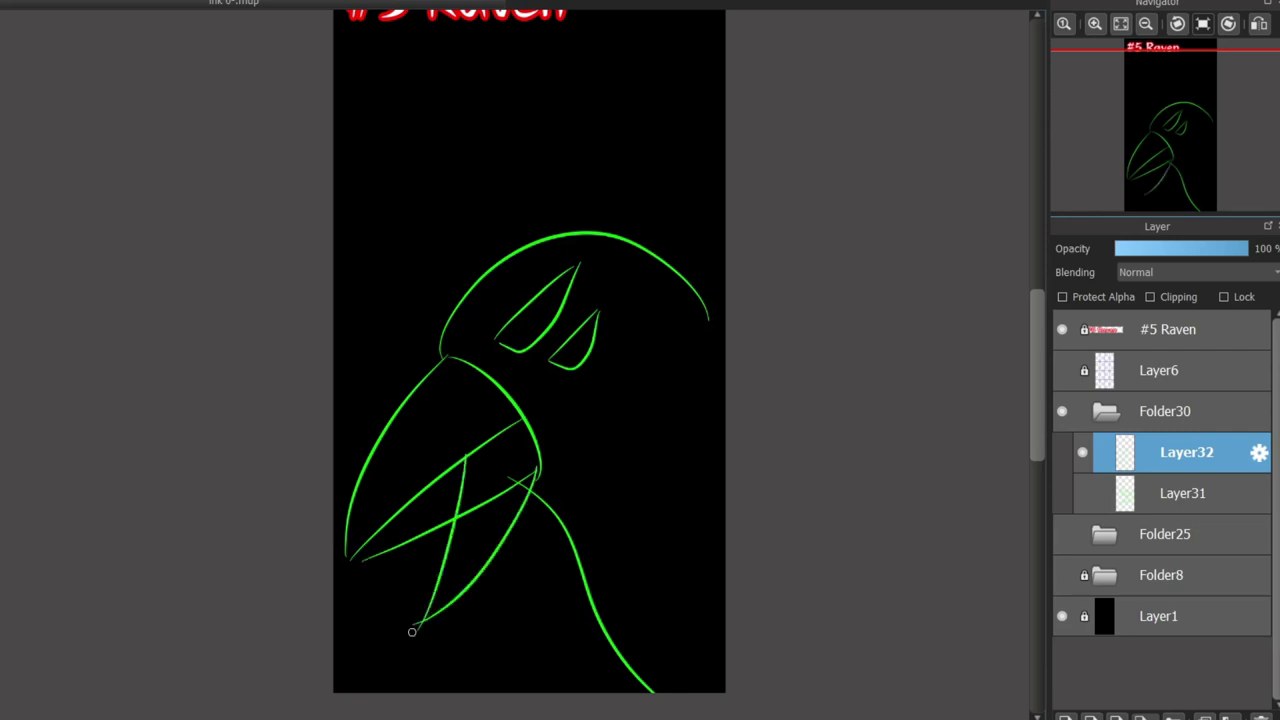
pyautogui.hotkey('ctrl', 'z')
pyautogui.hotkey('ctrl', 'z')
pyautogui.scroll(-3, 530, 360)
pyautogui.scroll(4, 530, 360)
pyautogui.moveTo(378, 462); pyautogui.dragTo(478, 395)
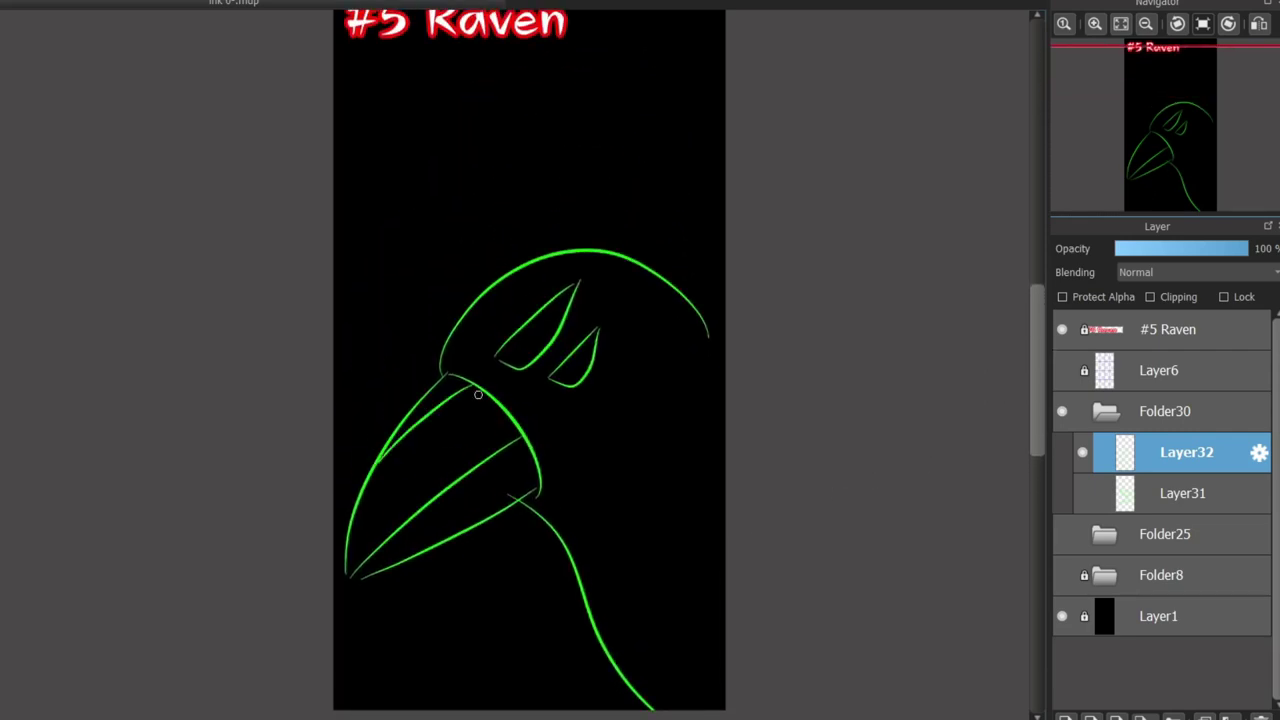
pyautogui.hotkey('ctrl', 'z')
pyautogui.scroll(1, 497, 492)
pyautogui.moveTo(1036, 435)
pyautogui.mouseDown()
pyautogui.moveTo(1036, 480)
pyautogui.moveTo(1034, 416)
pyautogui.mouseUp()
pyautogui.scroll(-2, 707, 463)
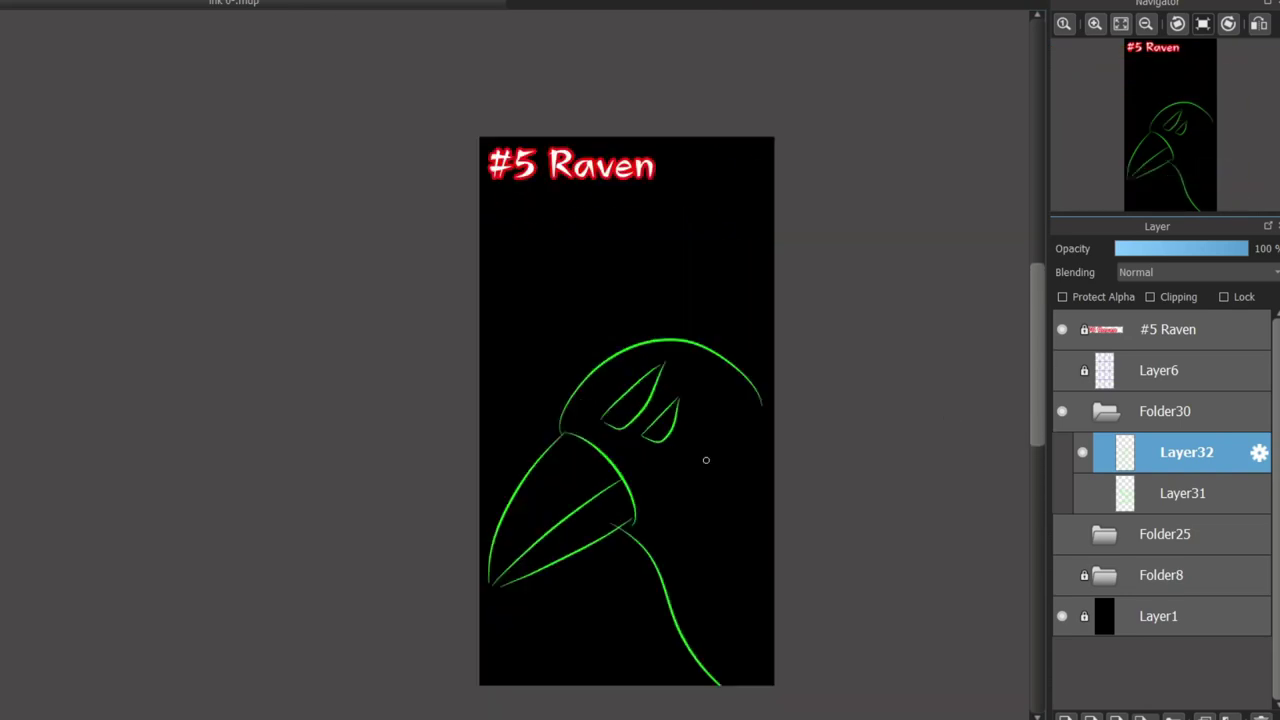
# Show the Layer31 bird together with the raven head, and duplicate Layer32.
pyautogui.hotkey('ctrl', 't')
pyautogui.press('Escape')
pyautogui.click(1082, 453)
pyautogui.click(1082, 493)
pyautogui.click(1082, 453)
pyautogui.click(1205, 717)
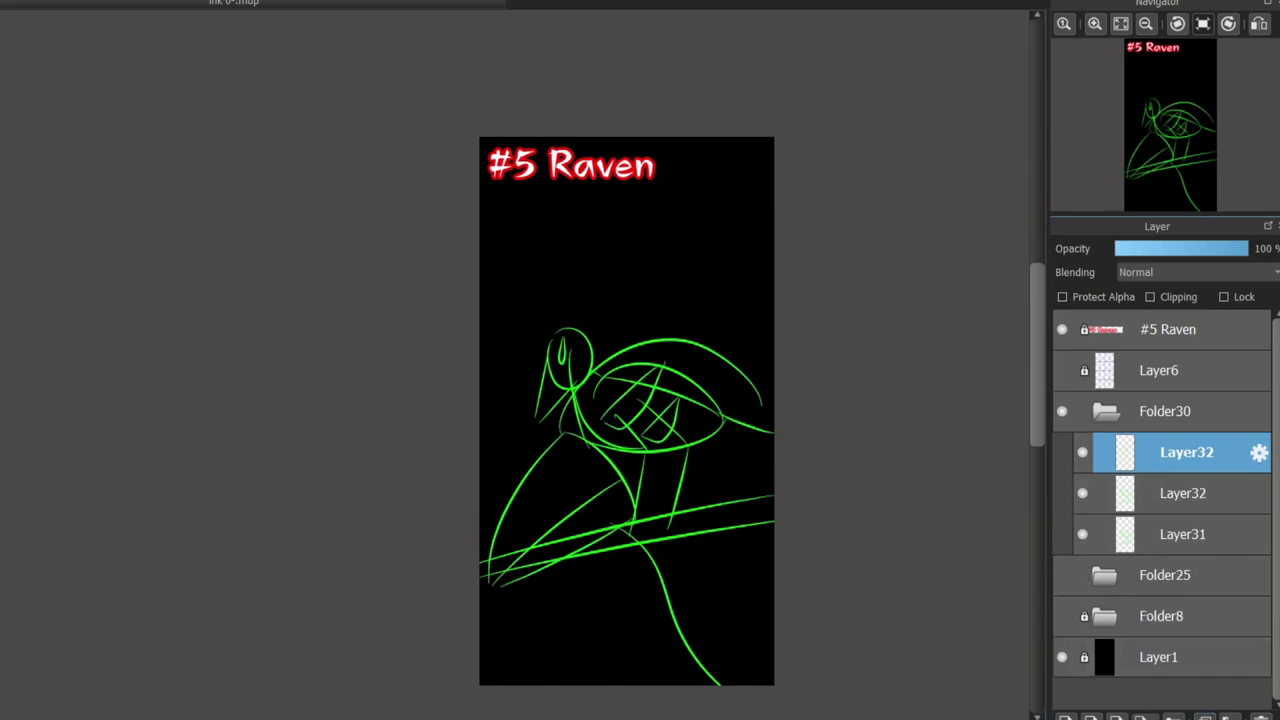
# Shrink, rotate and move the duplicated raven head so it sits over the head of the Layer31 bird.
pyautogui.hotkey('ctrl', 't')
pyautogui.moveTo(626, 476); pyautogui.dragTo(595, 313)
pyautogui.moveTo(731, 140); pyautogui.dragTo(560, 357)
pyautogui.moveTo(532, 422)
pyautogui.mouseDown()
pyautogui.moveTo(589, 356)
pyautogui.moveTo(581, 345)
pyautogui.mouseUp()
pyautogui.scroll(2, 589, 356)
pyautogui.moveTo(660, 490); pyautogui.dragTo(671, 480)
pyautogui.moveTo(575, 345)
pyautogui.mouseDown()
pyautogui.moveTo(560, 350)
pyautogui.moveTo(580, 354)
pyautogui.mouseUp()
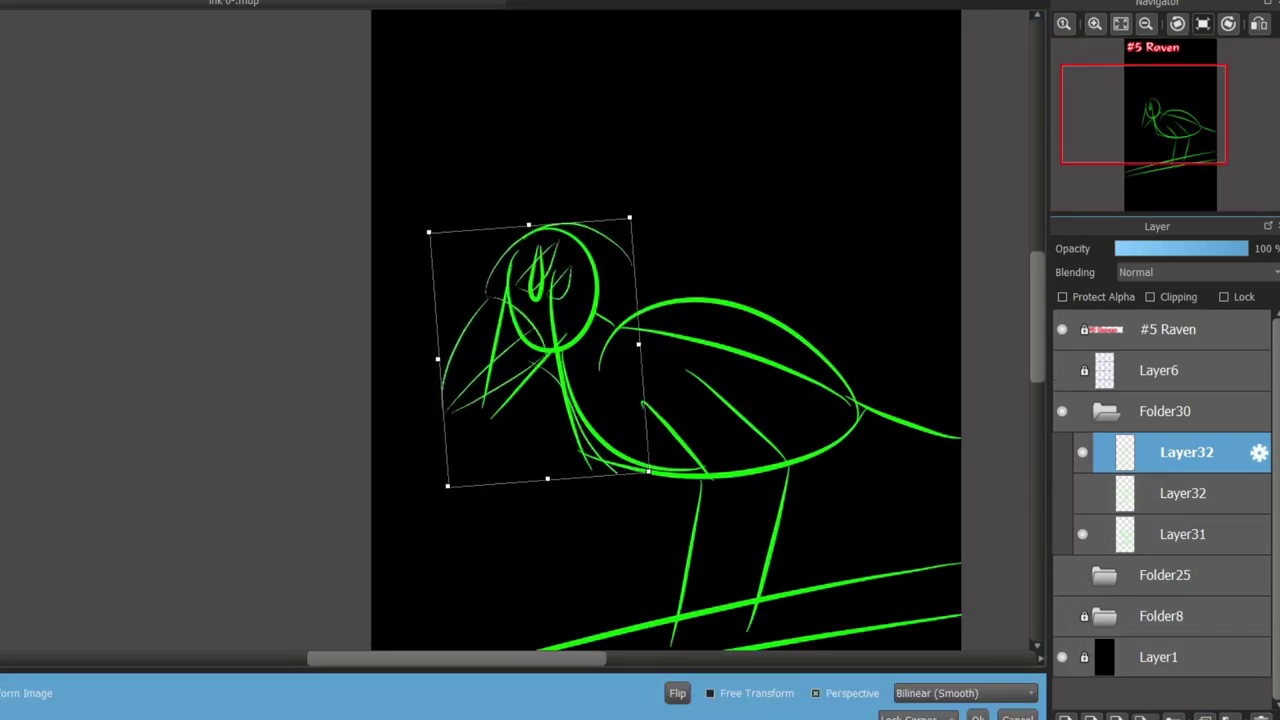
pyautogui.press('Return')
# Move Layer31 directly beneath the copied head and erase the bird's old round head, eye and beak.
pyautogui.moveTo(1183, 534); pyautogui.dragTo(1183, 480)
pyautogui.scroll(2, 602, 445)
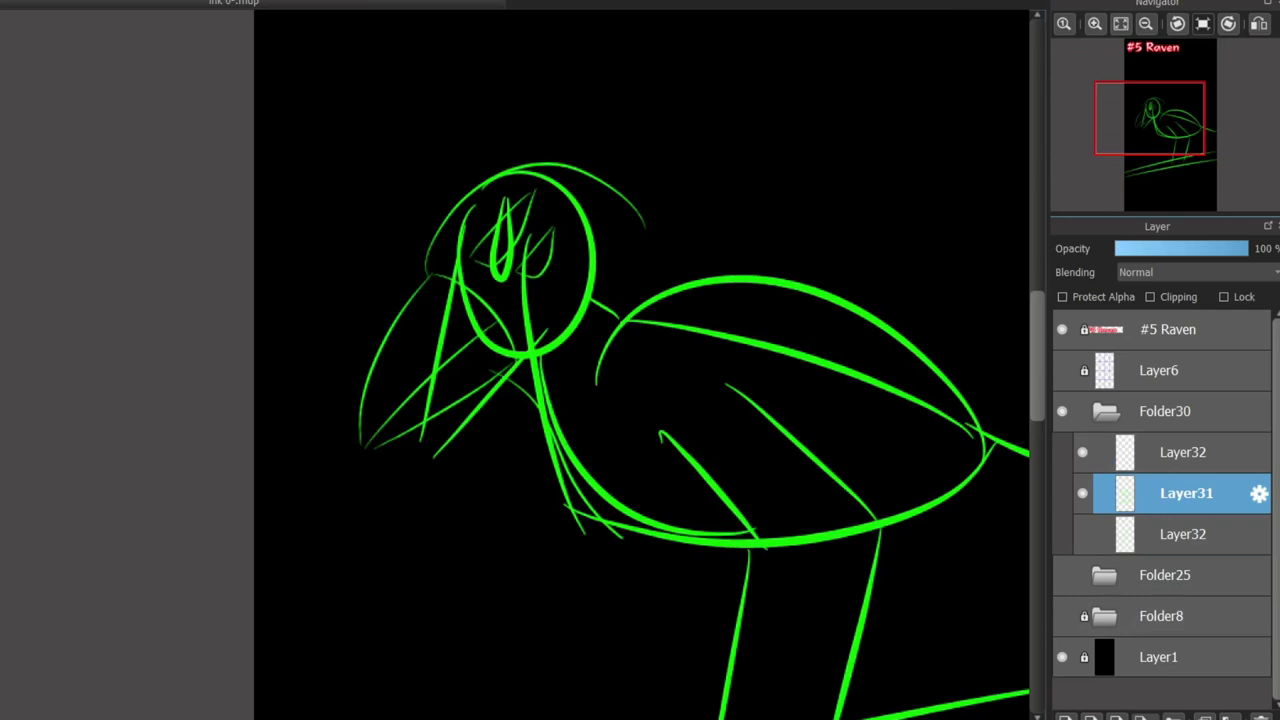
pyautogui.moveTo(443, 393)
pyautogui.mouseDown()
pyautogui.moveTo(470, 303)
pyautogui.moveTo(528, 227)
pyautogui.moveTo(476, 214)
pyautogui.moveTo(511, 263)
pyautogui.moveTo(428, 450)
pyautogui.mouseUp()
pyautogui.click(1183, 452)
pyautogui.scroll(-1, 622, 400)
pyautogui.moveTo(629, 406); pyautogui.dragTo(550, 363)
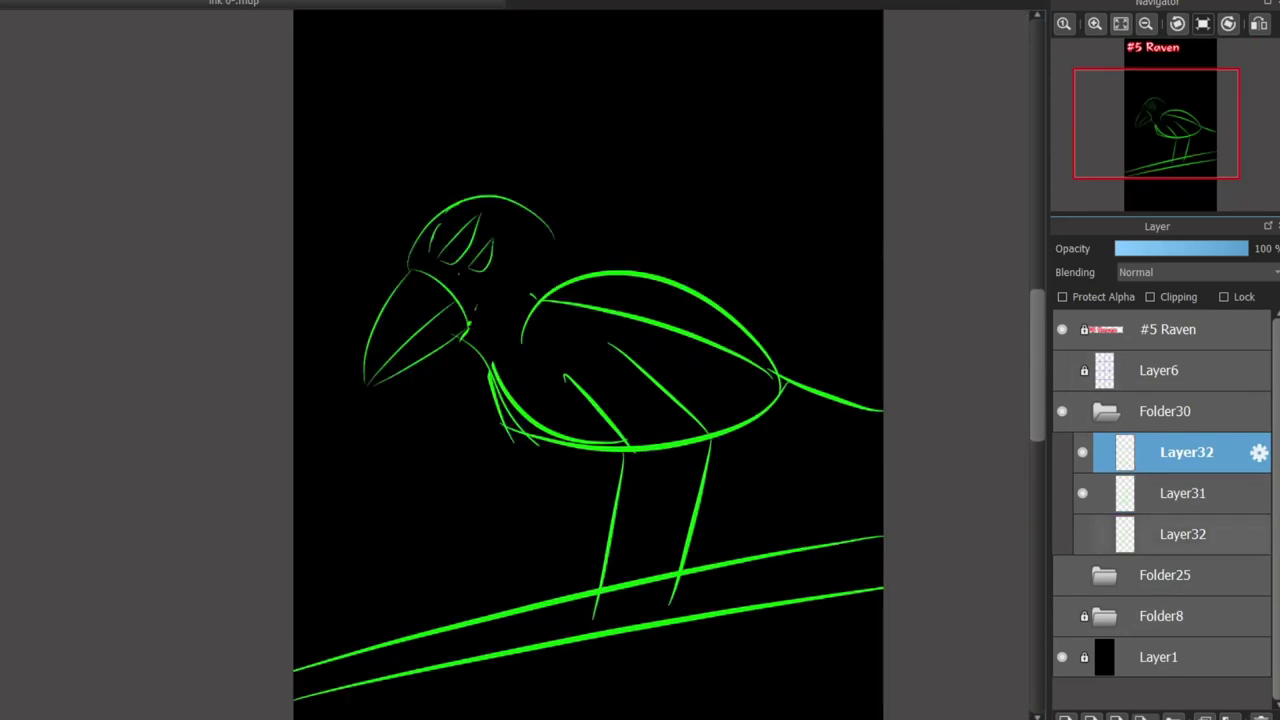
# Rescale and reposition the copied raven head against the bird's neck, and merge it down into Layer31.
pyautogui.hotkey('ctrl', 't')
pyautogui.moveTo(363, 157); pyautogui.dragTo(343, 125)
pyautogui.moveTo(450, 270); pyautogui.dragTo(436, 302)
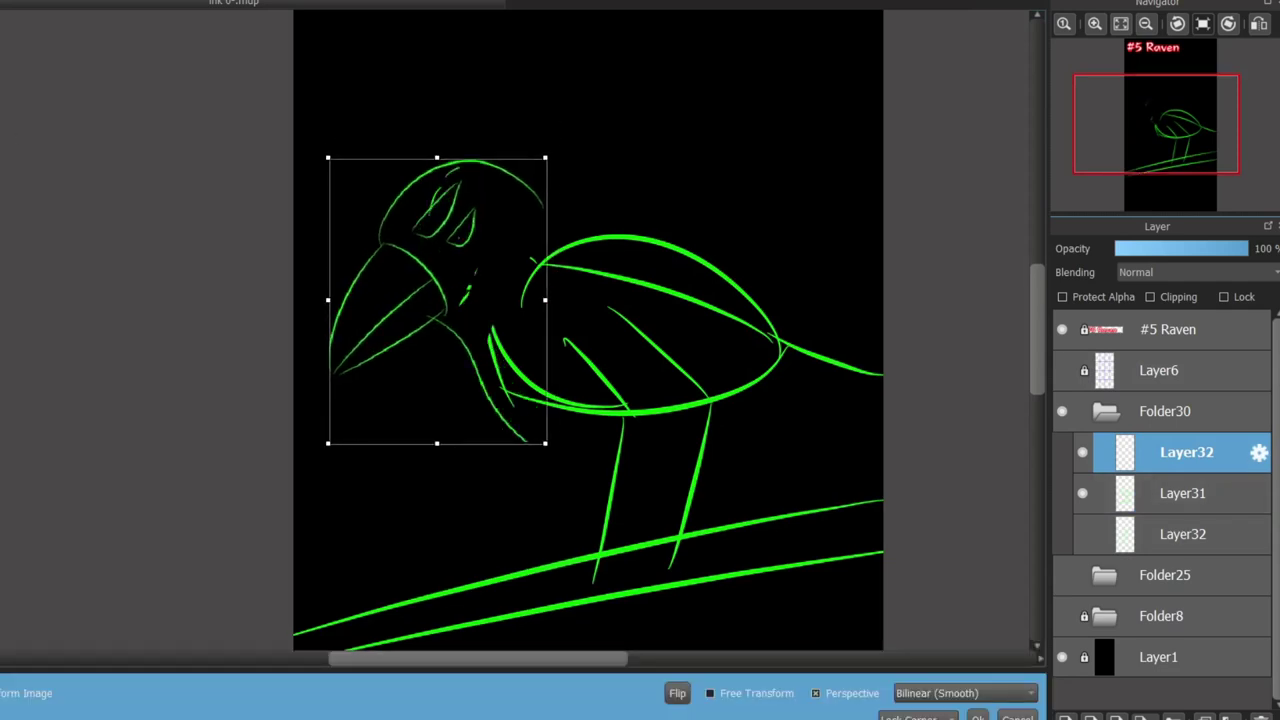
pyautogui.moveTo(585, 450); pyautogui.dragTo(594, 436)
pyautogui.moveTo(327, 158); pyautogui.dragTo(360, 189)
pyautogui.moveTo(450, 300); pyautogui.dragTo(454, 300)
pyautogui.click(978, 717)
pyautogui.scroll(-1, 769, 570)
pyautogui.hotkey('ctrl', 'e')
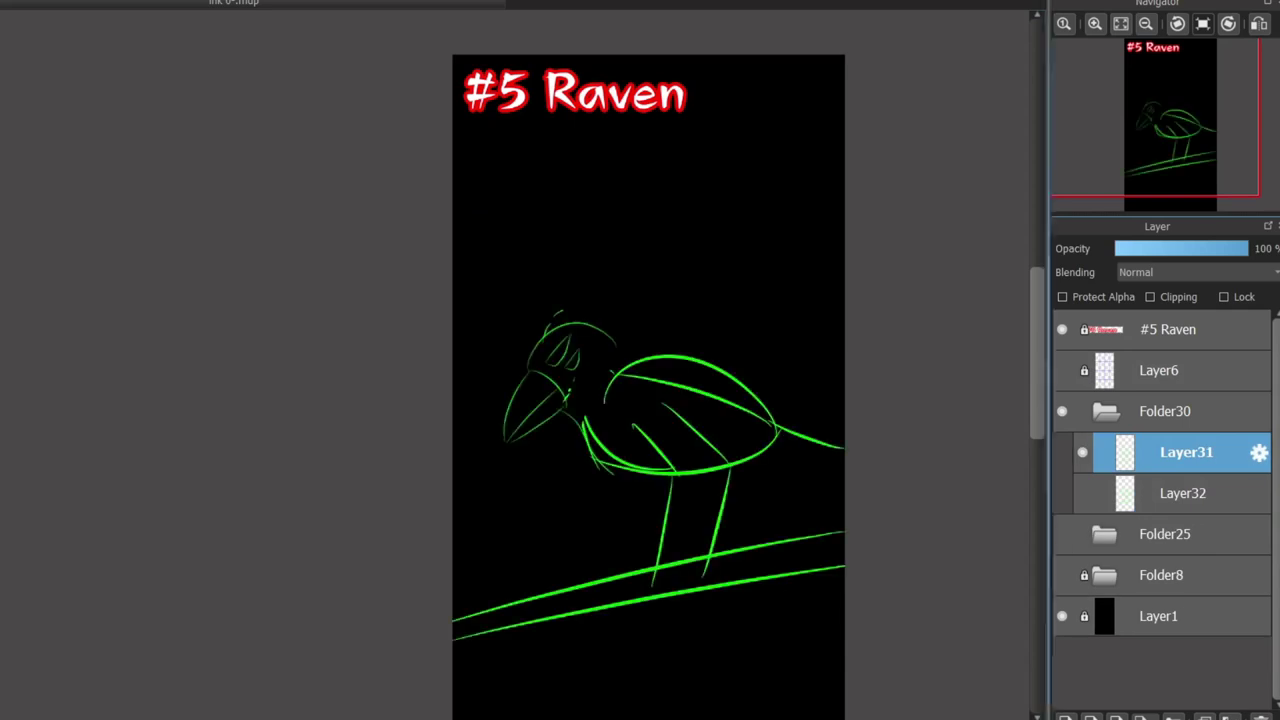
# Enlarge the merged bird and branch and reposition them so the body runs off the canvas edge.
pyautogui.hotkey('ctrl', 't')
pyautogui.moveTo(760, 400); pyautogui.dragTo(730, 416)
pyautogui.moveTo(1003, 460); pyautogui.dragTo(1007, 489)
pyautogui.moveTo(740, 420); pyautogui.dragTo(730, 394)
pyautogui.press('Return')
pyautogui.scroll(2, 730, 394)
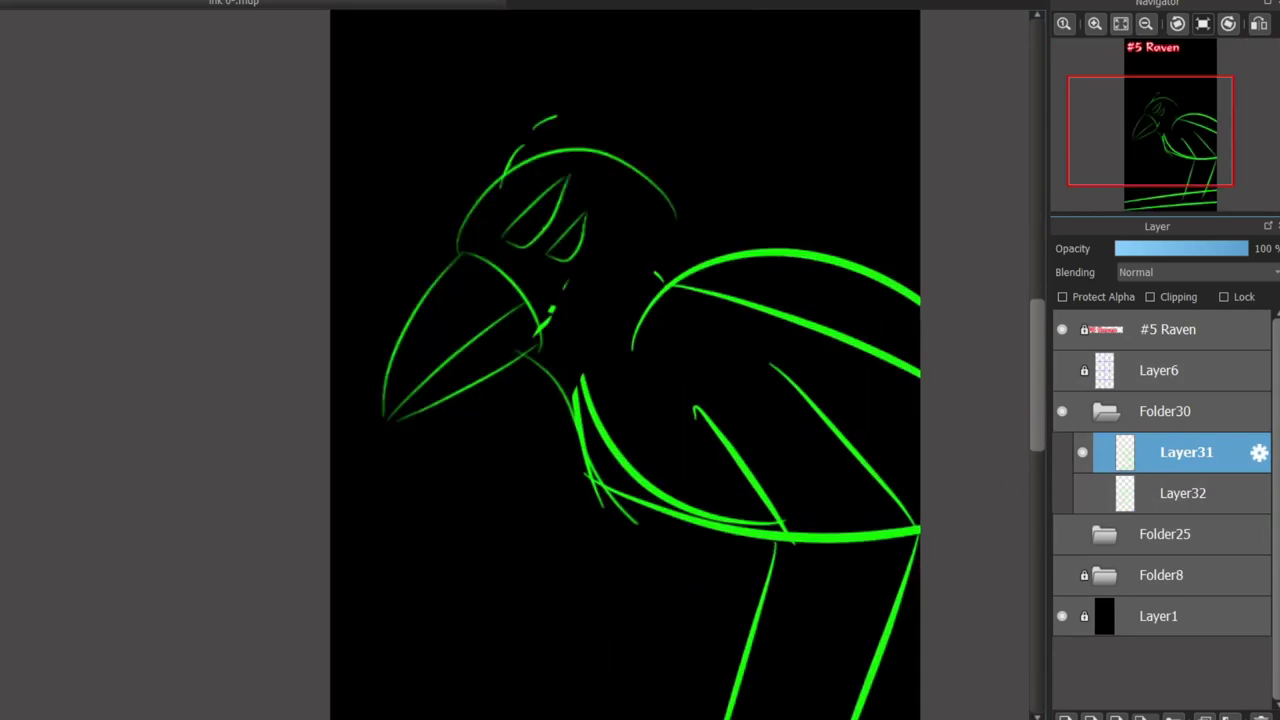
pyautogui.scroll(-2, 1029, 451)
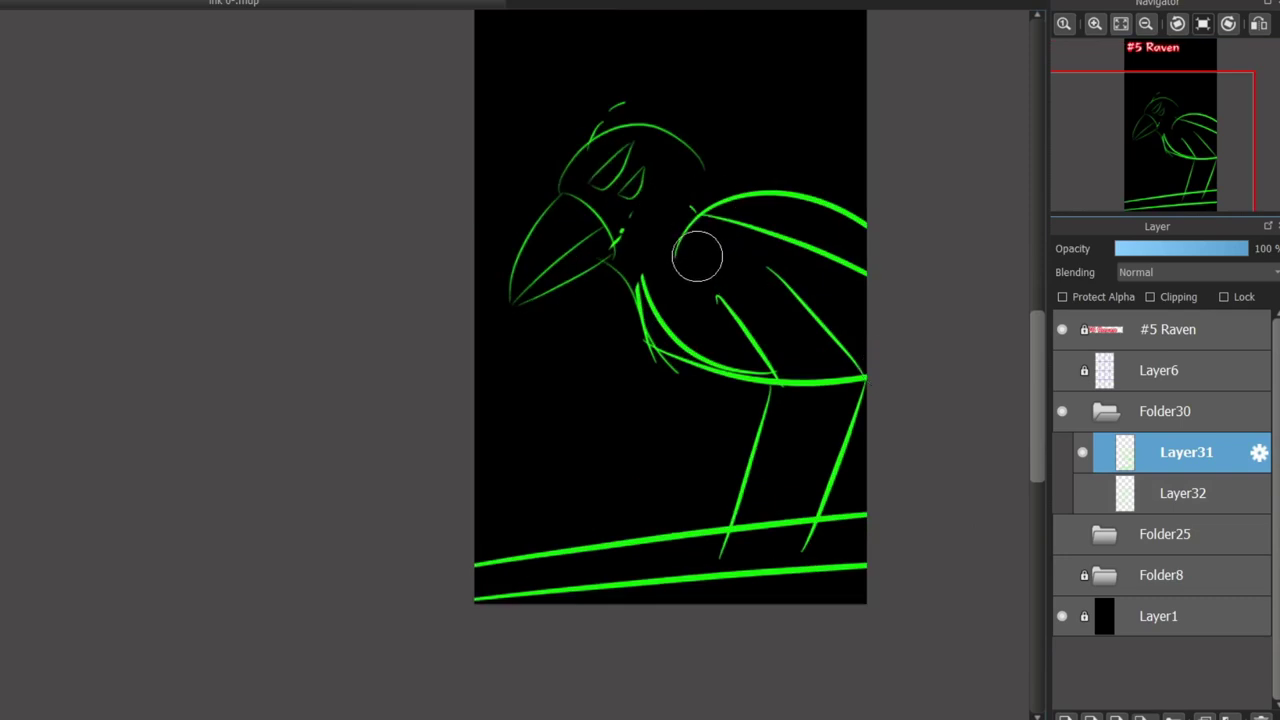
# Sketch the back-of-neck curve in blue from the crown to the bird's back, undoing rejected strokes.
pyautogui.moveTo(718, 218); pyautogui.dragTo(758, 192)
pyautogui.hotkey('ctrl', 'z')
pyautogui.moveTo(866, 119); pyautogui.dragTo(692, 256)
pyautogui.hotkey('ctrl', 'z')
pyautogui.scroll(1, 751, 313)
pyautogui.moveTo(657, 96)
pyautogui.mouseDown()
pyautogui.moveTo(663, 184)
pyautogui.moveTo(921, 354)
pyautogui.mouseUp()
pyautogui.hotkey('ctrl', 'z')
pyautogui.hotkey('ctrl', 'z')
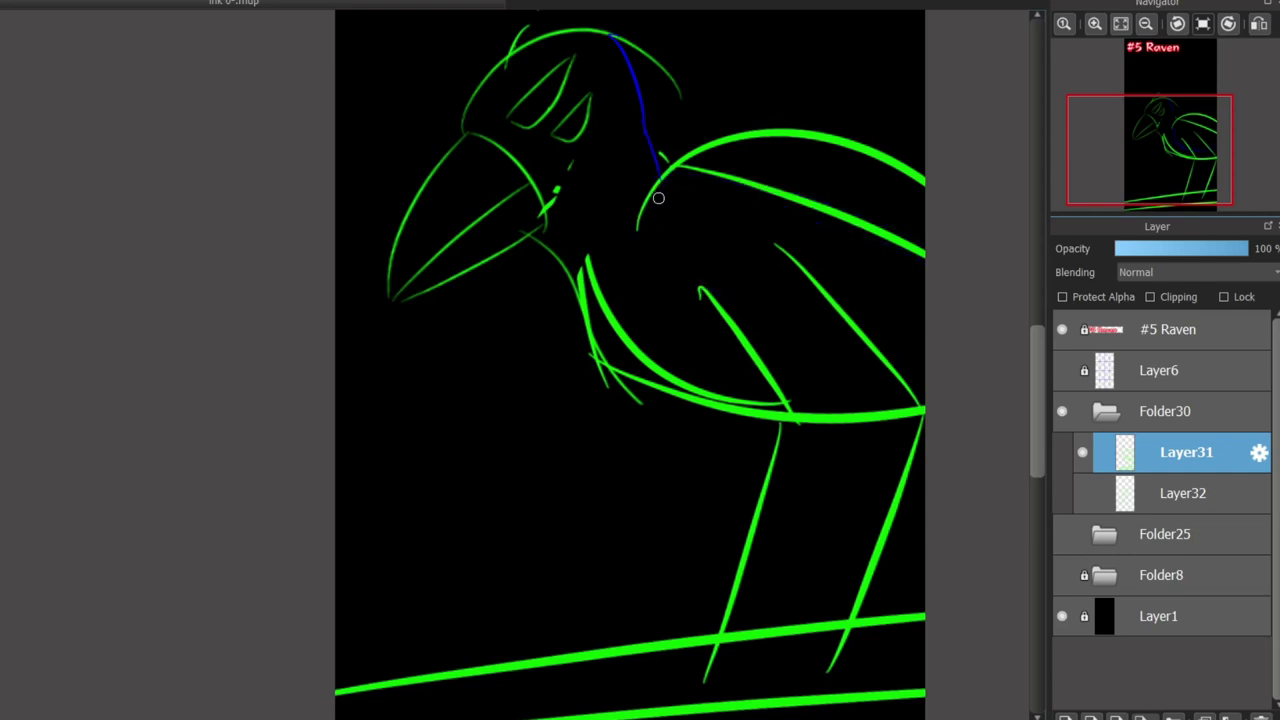
# Sketch raised wing lines and a thigh curve in blue on Layer31, and undo the leg and foot strokes.
pyautogui.moveTo(645, 210); pyautogui.dragTo(860, 26)
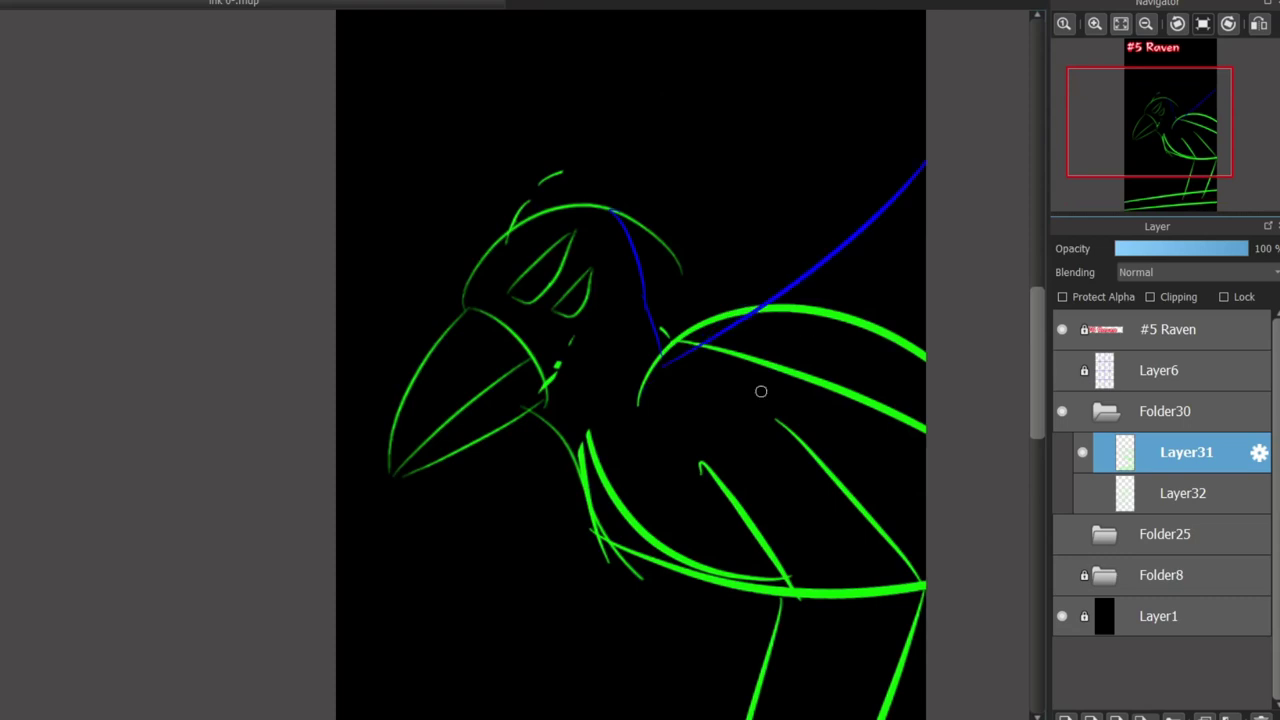
pyautogui.moveTo(872, 594); pyautogui.dragTo(881, 408)
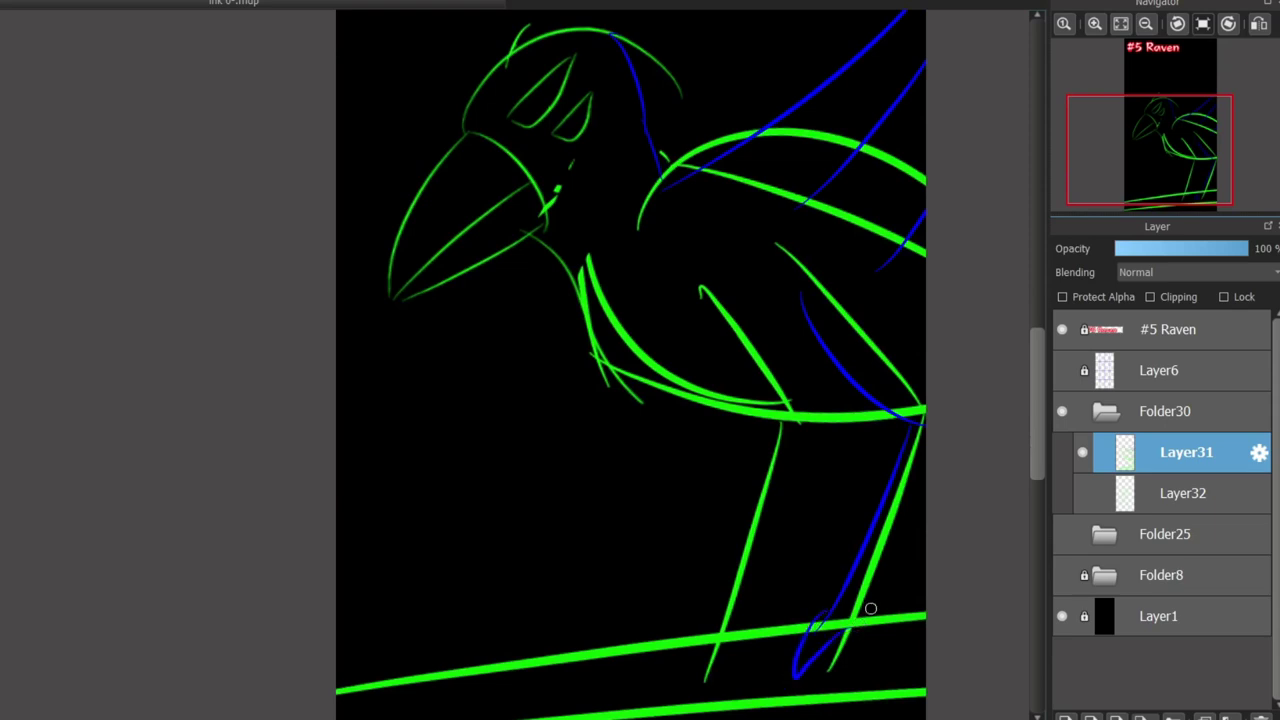
pyautogui.hotkey('ctrl', 'z')
pyautogui.hotkey('ctrl', 'z')
pyautogui.scroll(-1, 809, 451)
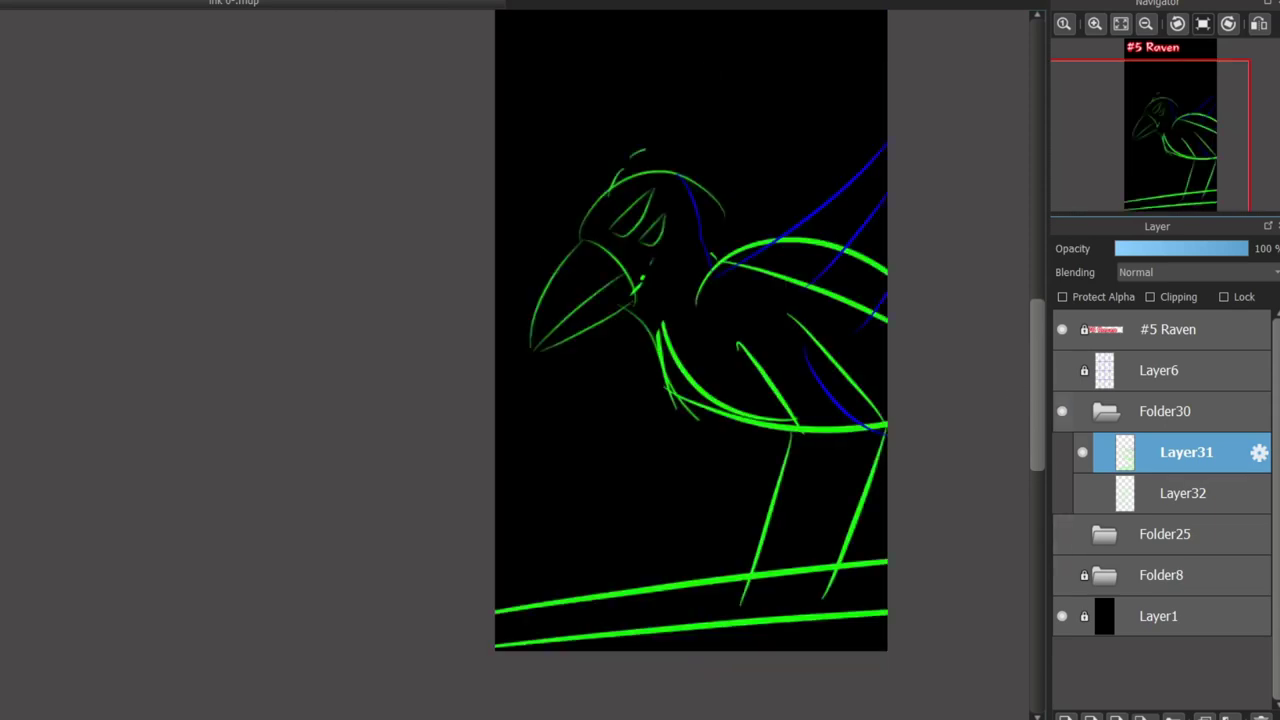
# Hide the Layer31 bird and show the full-size raven head on Layer32 above it.
pyautogui.scroll(1, 768, 154)
pyautogui.click(1171, 123)
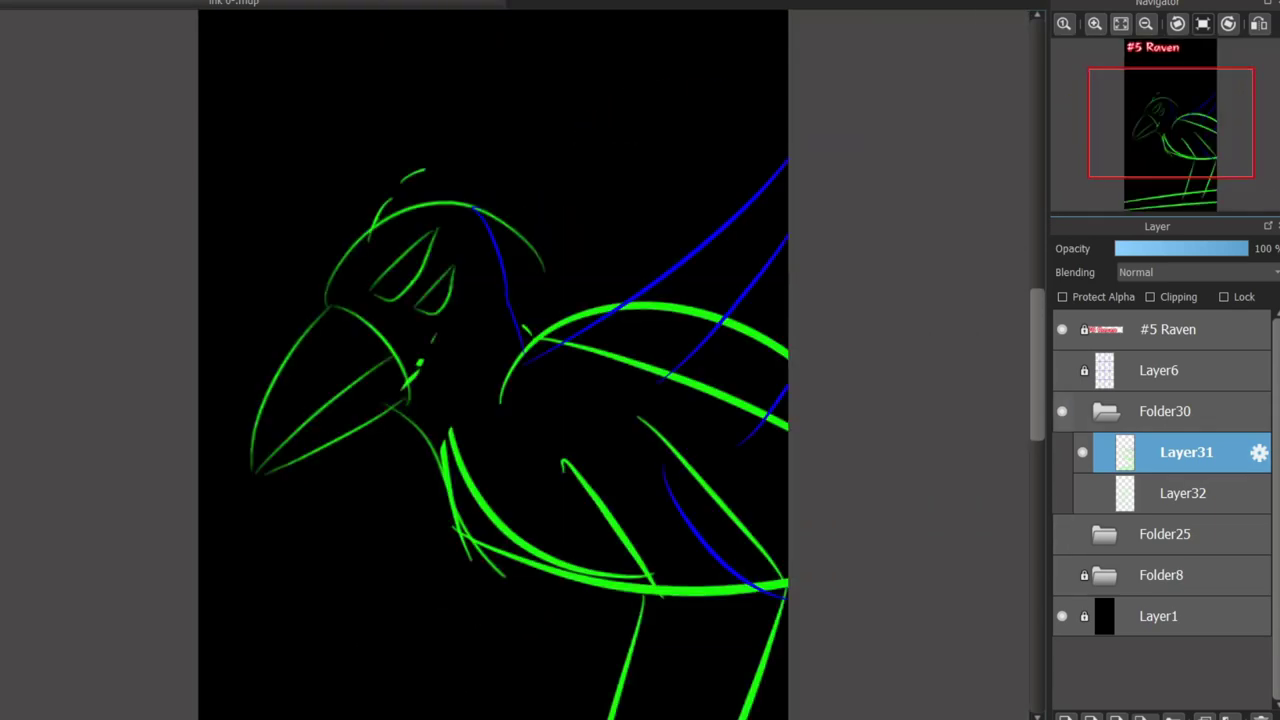
pyautogui.click(1062, 411)
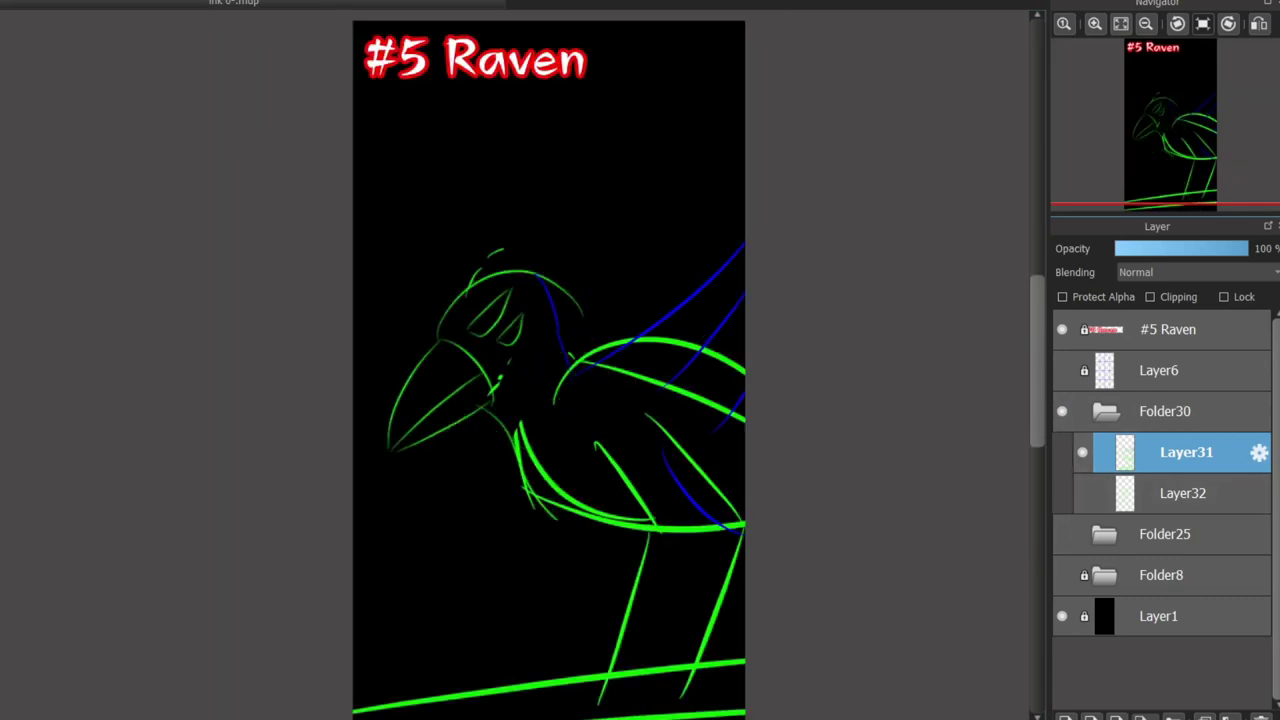
pyautogui.scroll(2, 628, 428)
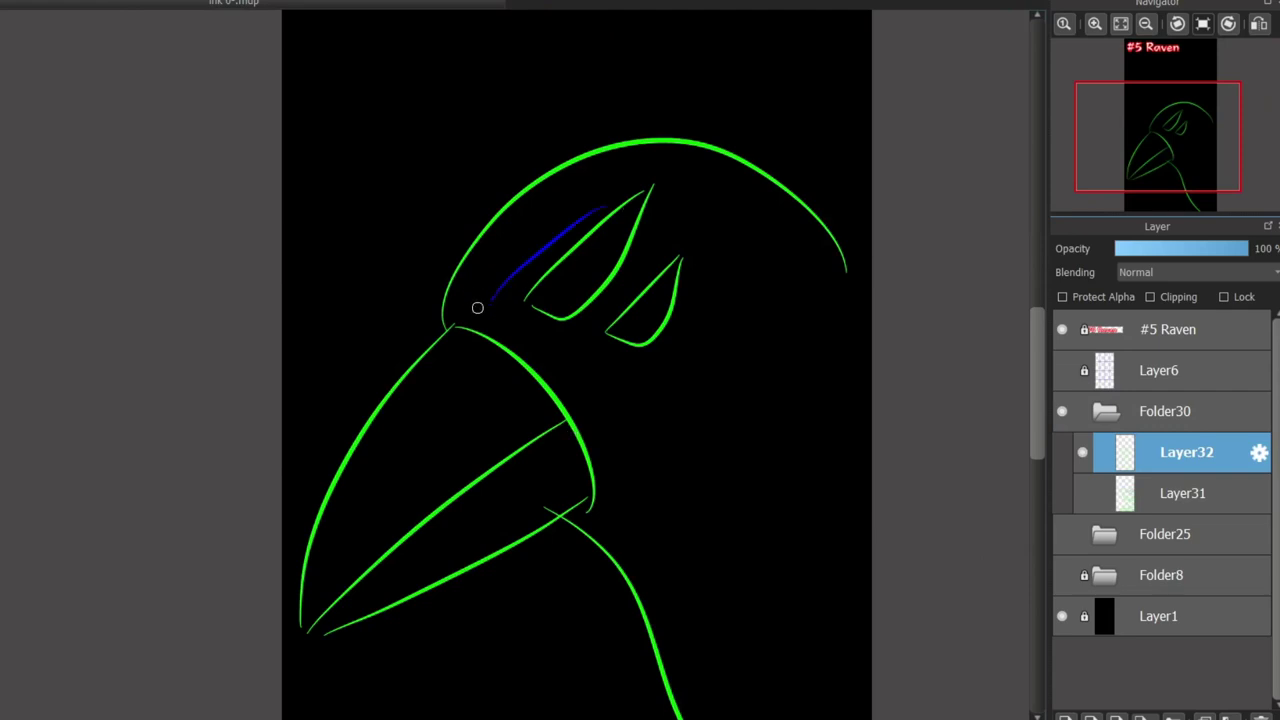
# Sketch in blue a curved band behind the head, a ring with a lined teardrop pendant below, and a pointed plate on the beak.
pyautogui.moveTo(614, 528); pyautogui.dragTo(857, 287)
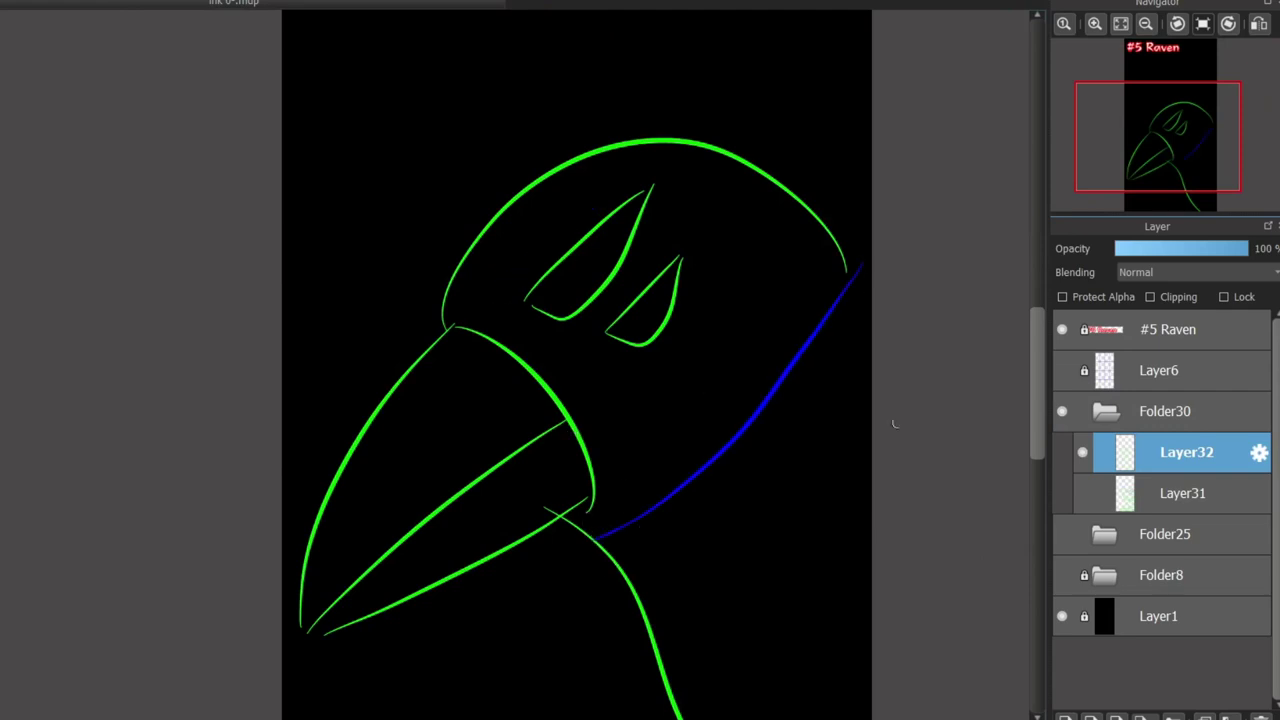
pyautogui.moveTo(642, 568); pyautogui.dragTo(862, 290)
pyautogui.scroll(-3, 586, 406)
pyautogui.moveTo(628, 362)
pyautogui.mouseDown()
pyautogui.moveTo(638, 598)
pyautogui.moveTo(604, 418)
pyautogui.mouseUp()
pyautogui.moveTo(607, 603); pyautogui.dragTo(620, 464)
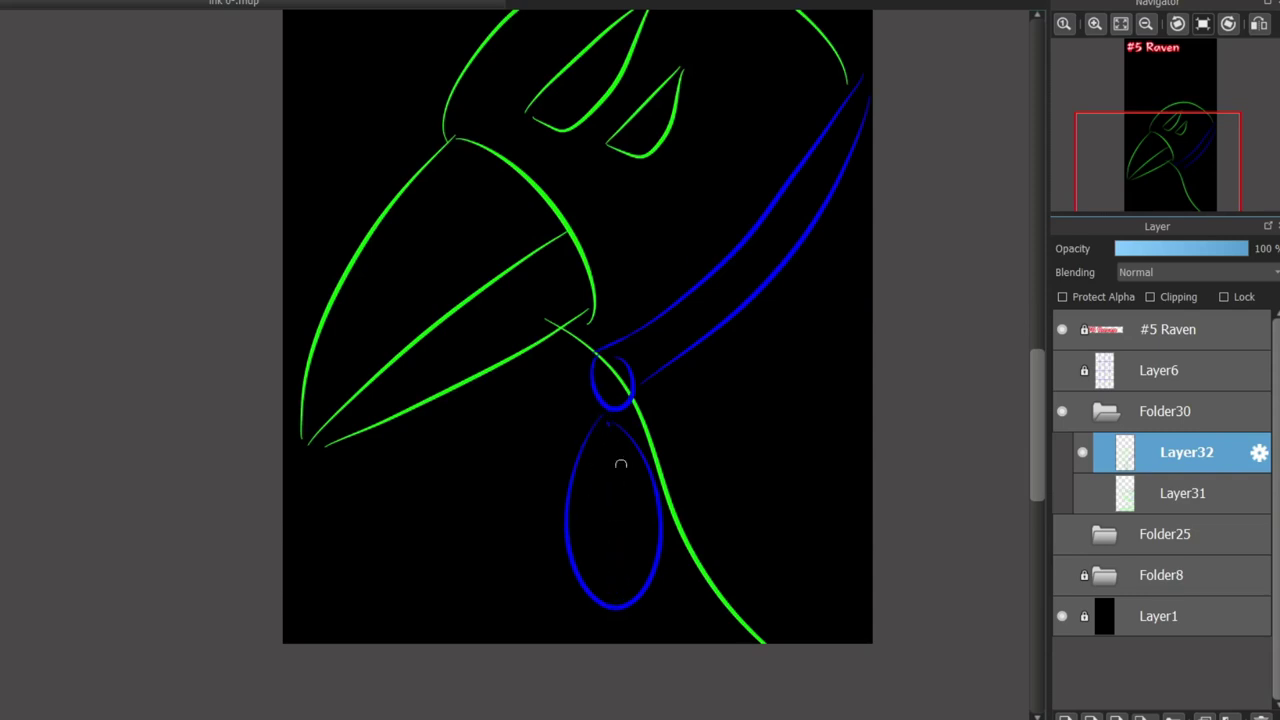
pyautogui.scroll(2, 1024, 421)
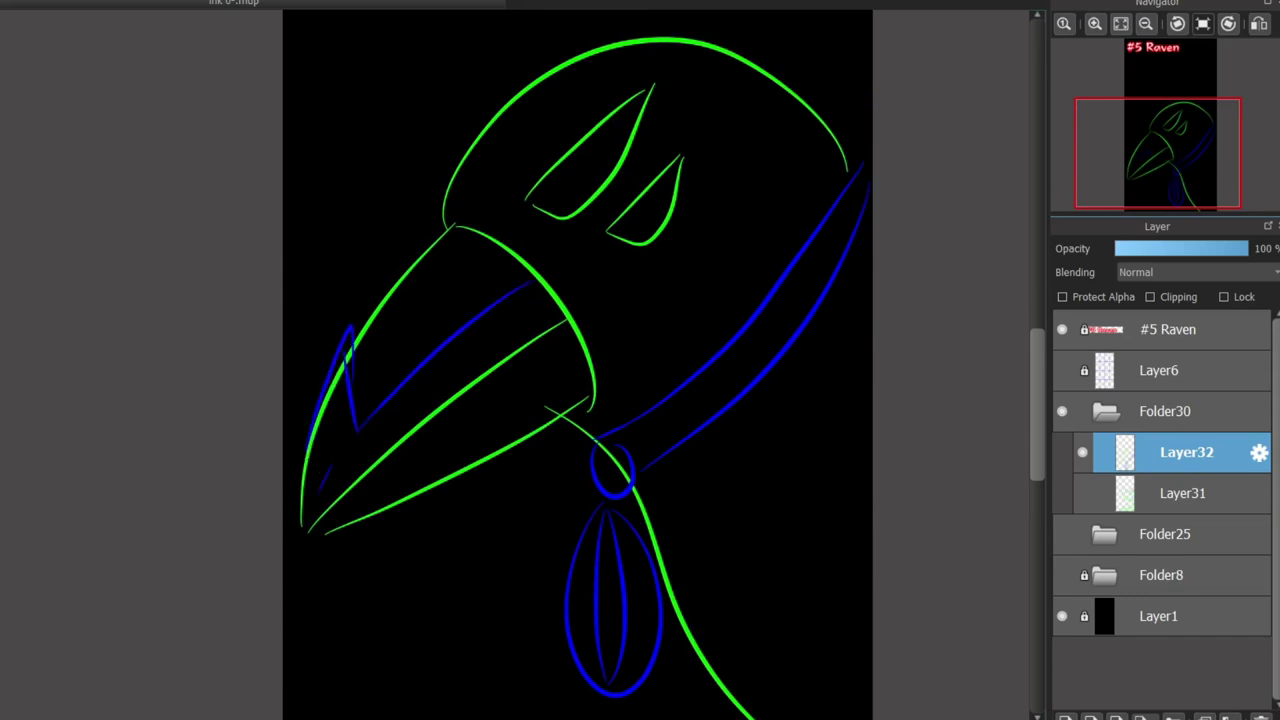
pyautogui.moveTo(1036, 408); pyautogui.dragTo(1036, 382)
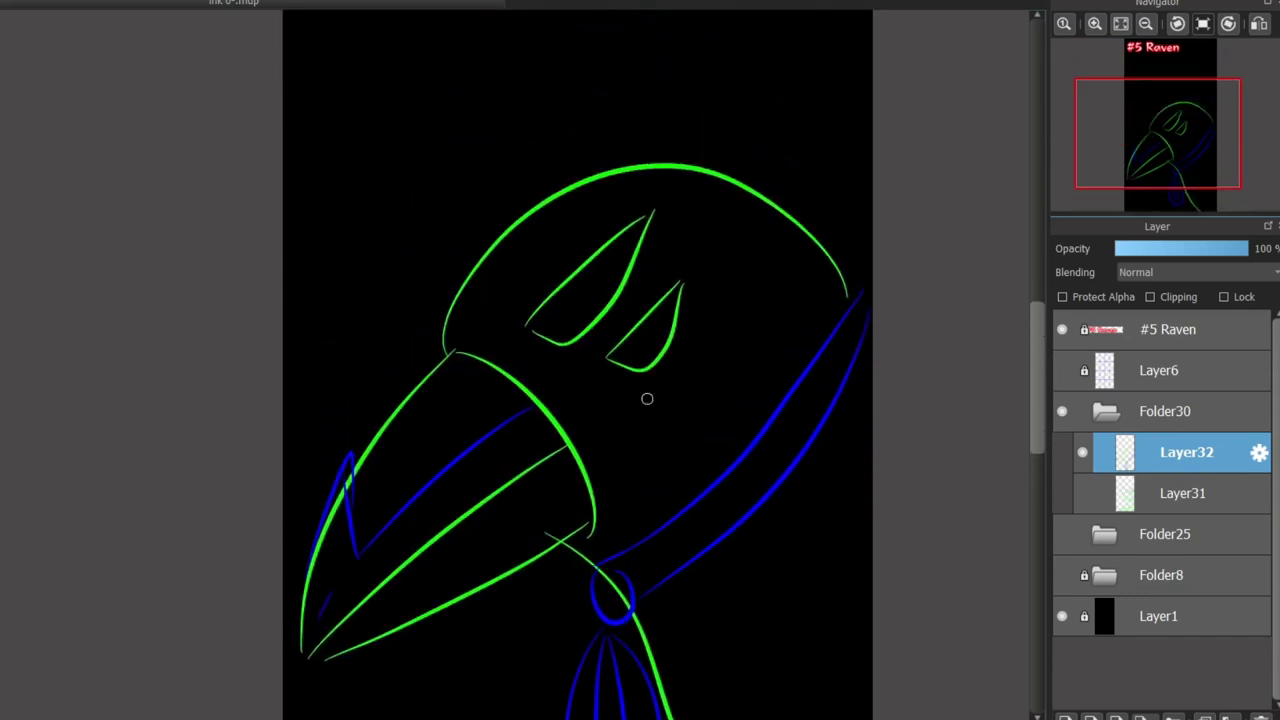
# Sketch a tall pointed crest feather, two smaller tufts along the crown and a curve for the back of the neck in blue.
pyautogui.moveTo(453, 320); pyautogui.dragTo(577, 220)
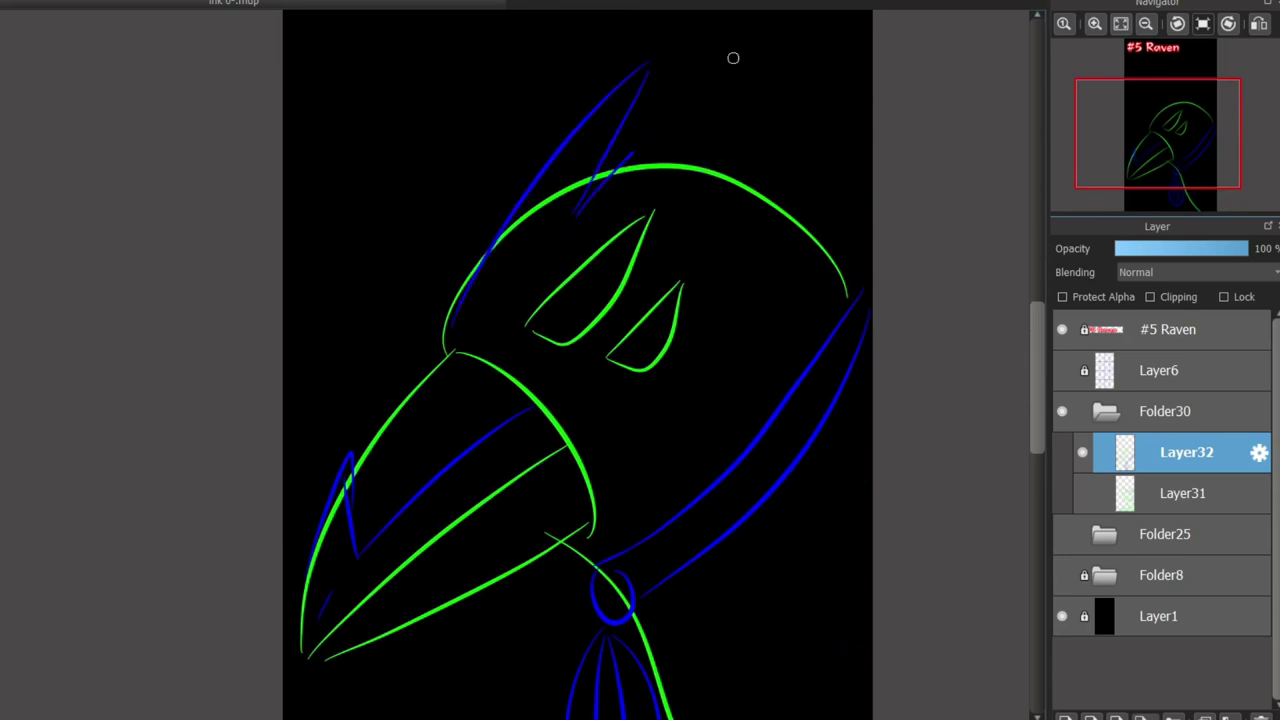
pyautogui.hotkey('ctrl', 'z')
pyautogui.moveTo(606, 150); pyautogui.dragTo(710, 118)
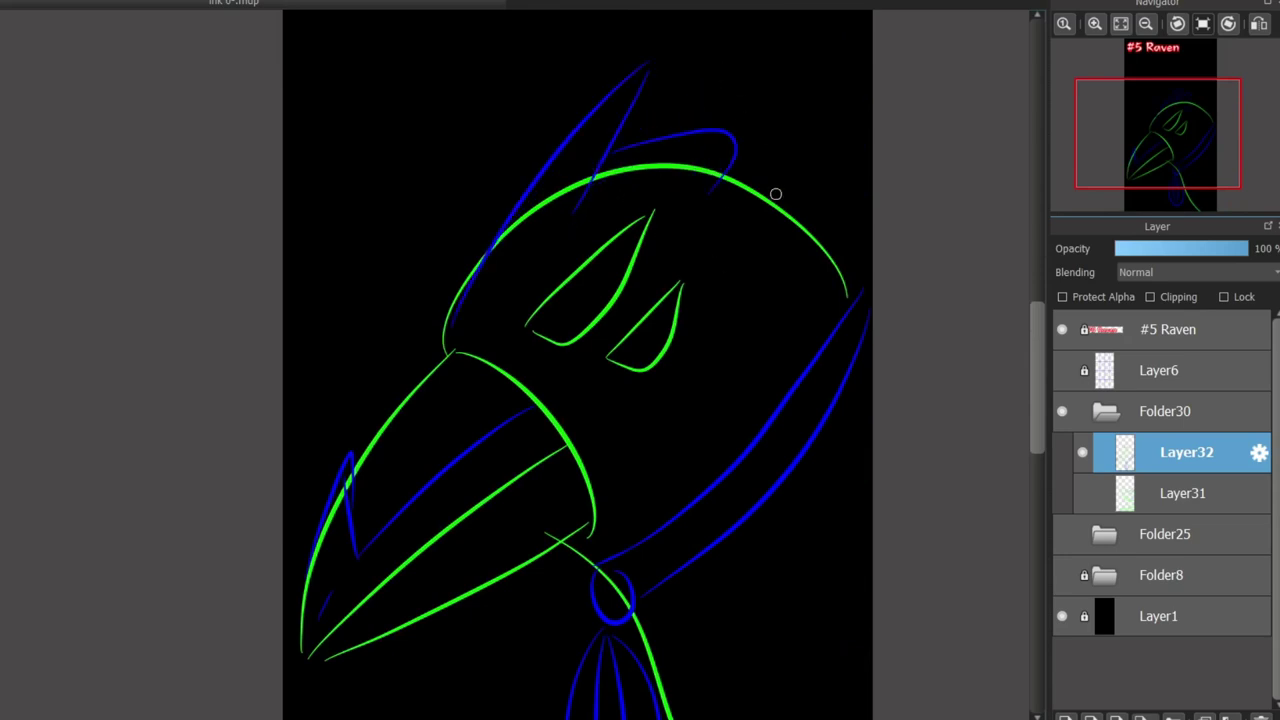
pyautogui.hotkey('ctrl', 'z')
pyautogui.moveTo(1037, 360); pyautogui.dragTo(1037, 315)
pyautogui.scroll(-5, 675, 520)
pyautogui.scroll(5, 651, 546)
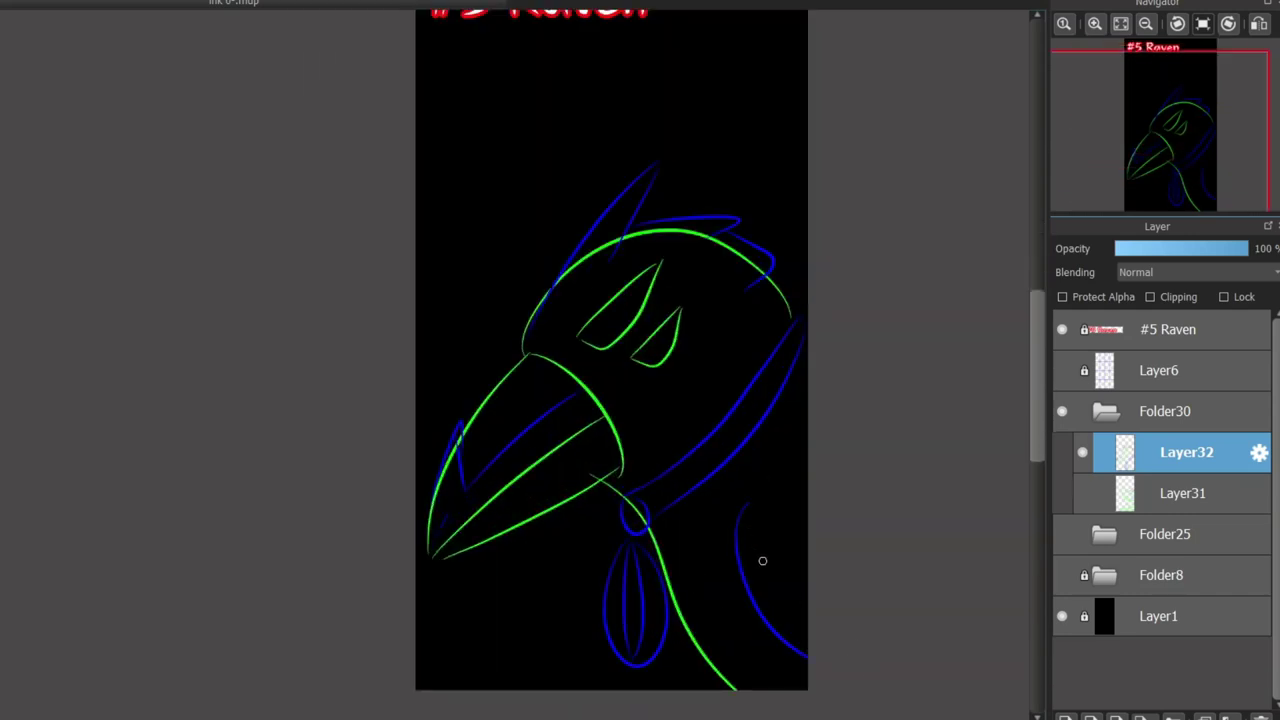
# Add Layer33 for inking, and lock Layer32 and lower its opacity.
pyautogui.click(1066, 717)
pyautogui.click(1186, 493)
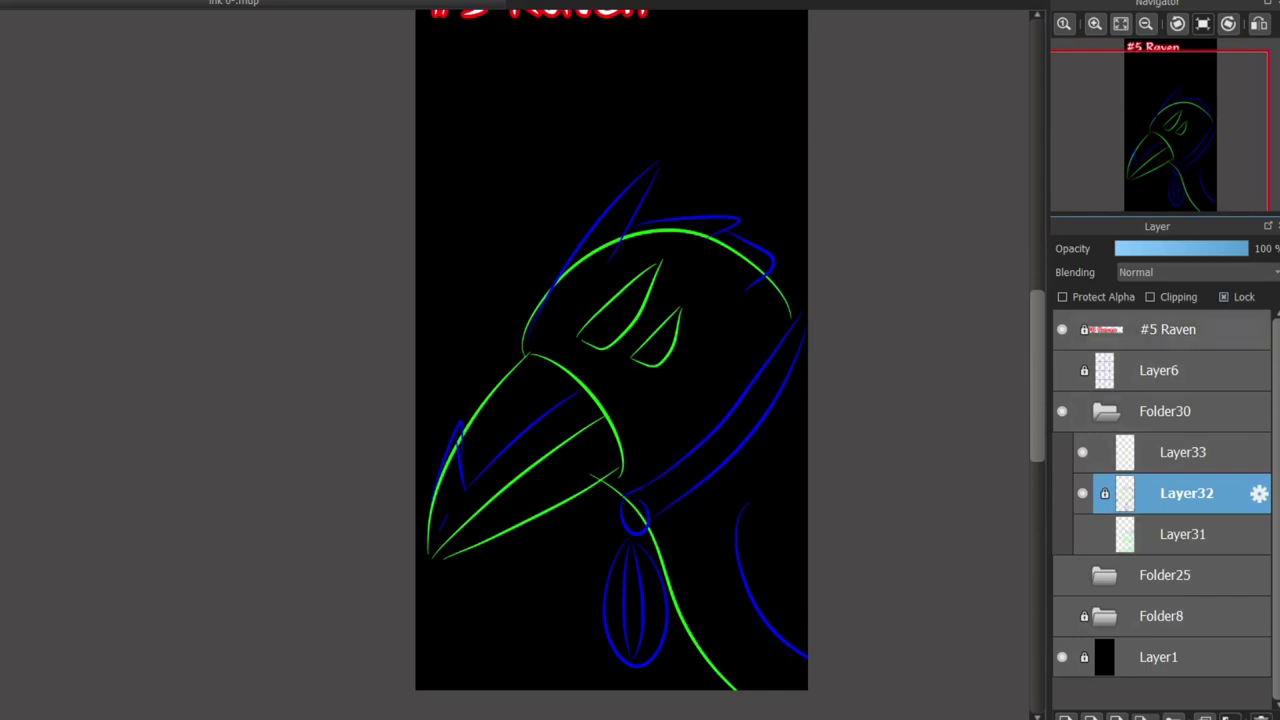
pyautogui.click(1183, 248)
pyautogui.click(1186, 453)
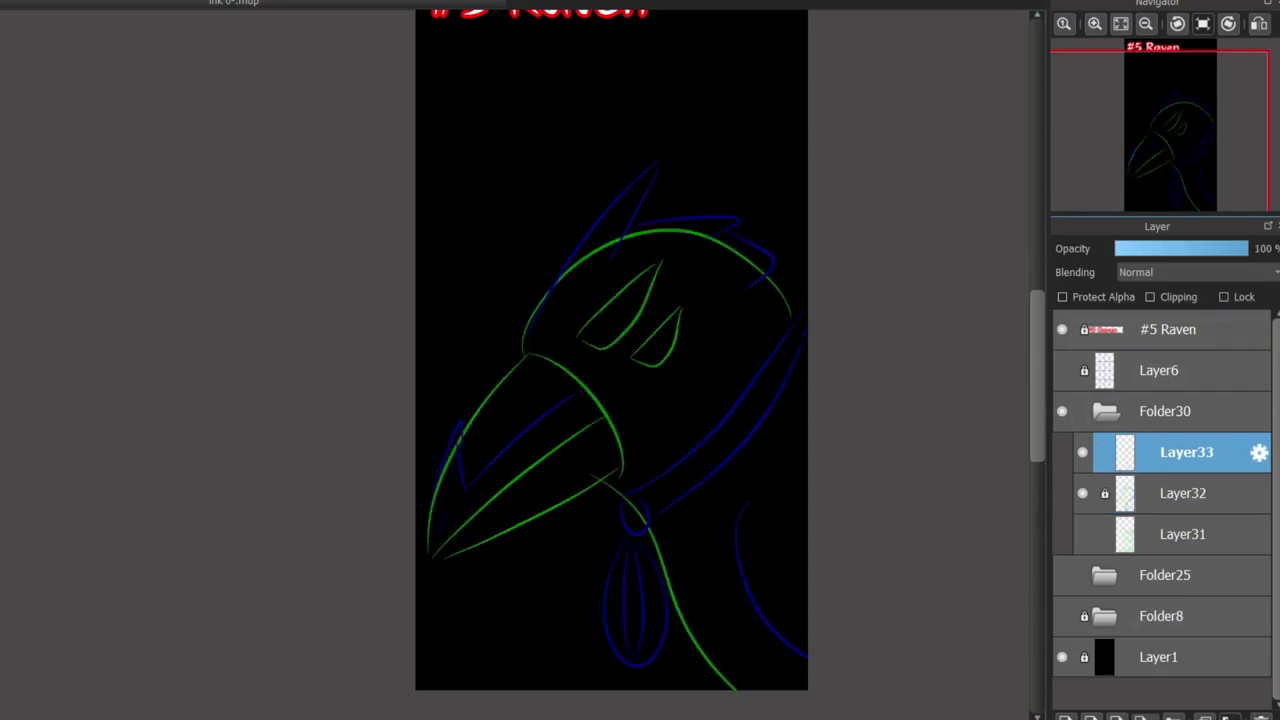
# Ink the arc at the base of the beak in white on Layer33, redoing it until it tapers cleanly.
pyautogui.scroll(3, 399, 543)
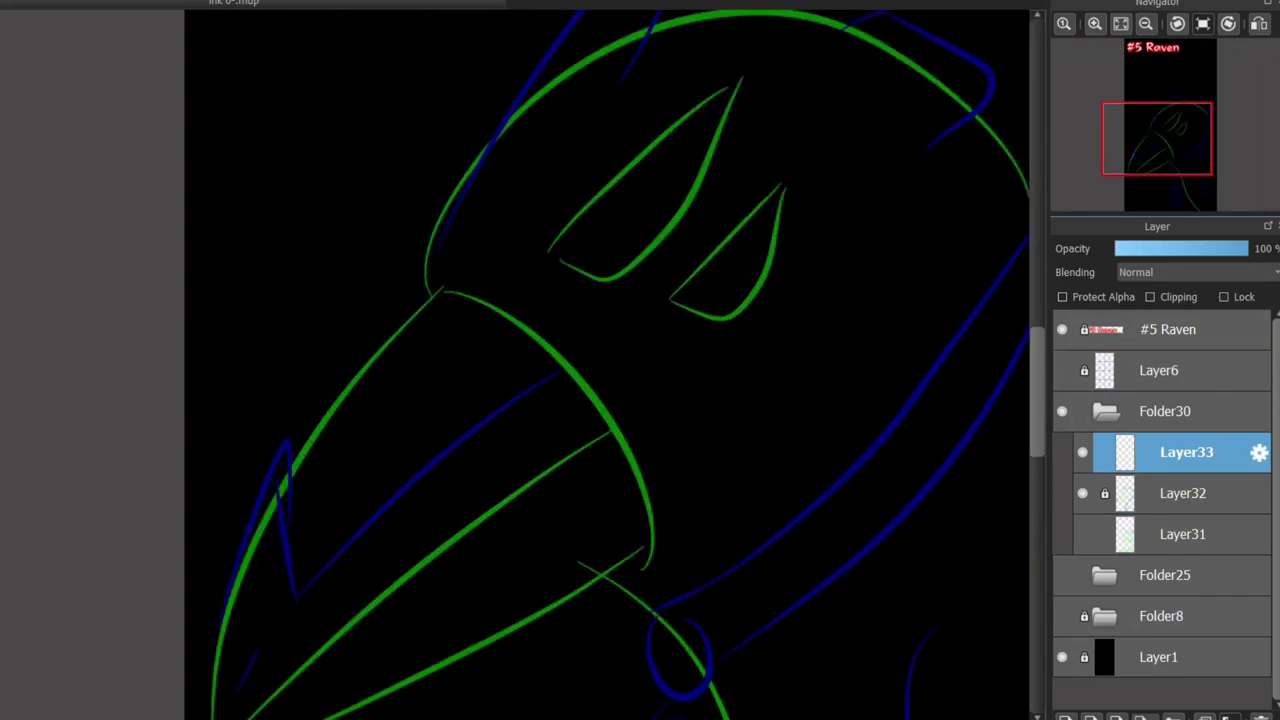
pyautogui.scroll(-4, 399, 543)
pyautogui.scroll(4, 399, 543)
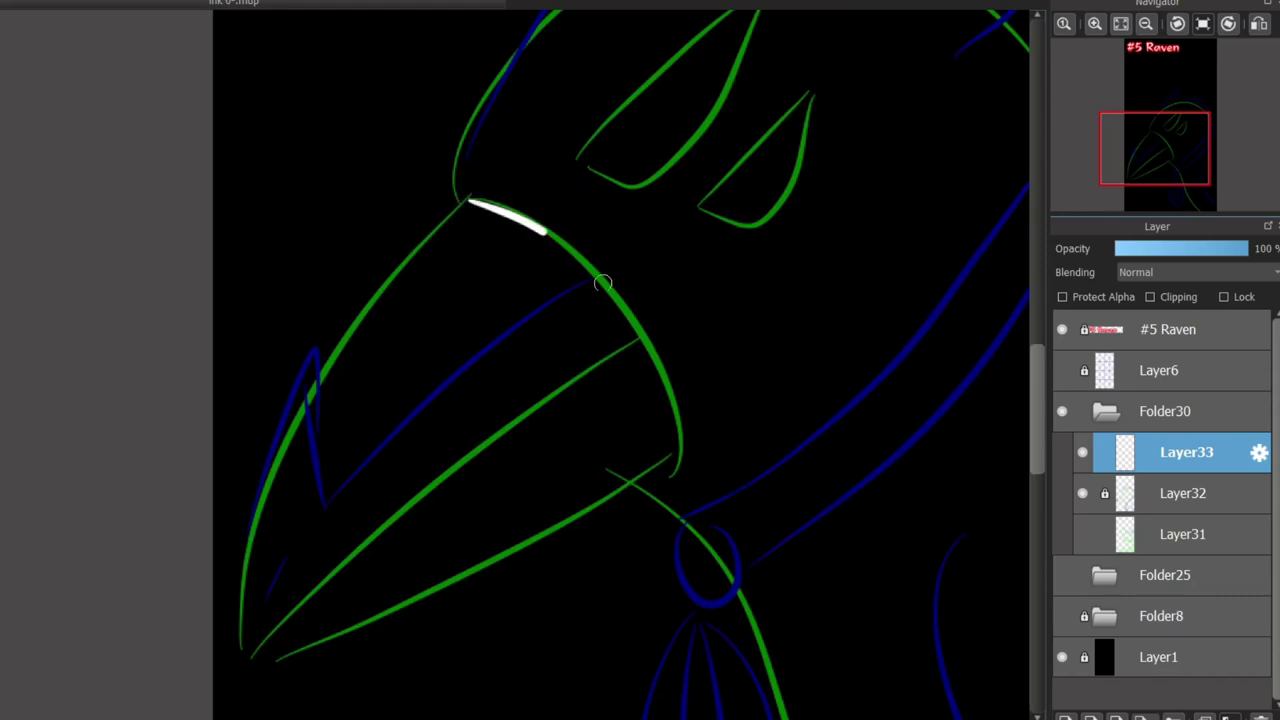
pyautogui.moveTo(602, 283); pyautogui.dragTo(666, 440)
pyautogui.hotkey('ctrl', 'z')
pyautogui.hotkey('ctrl', 'z')
pyautogui.moveTo(466, 198)
pyautogui.mouseDown()
pyautogui.moveTo(620, 420)
pyautogui.moveTo(646, 471)
pyautogui.moveTo(640, 501)
pyautogui.mouseUp()
pyautogui.hotkey('ctrl', 'z')
pyautogui.hotkey('ctrl', 'z')
# Ink the pointed beak tip plate and the long middle line of the beak in white, undoing the rough attempts.
pyautogui.moveTo(331, 493); pyautogui.dragTo(278, 624)
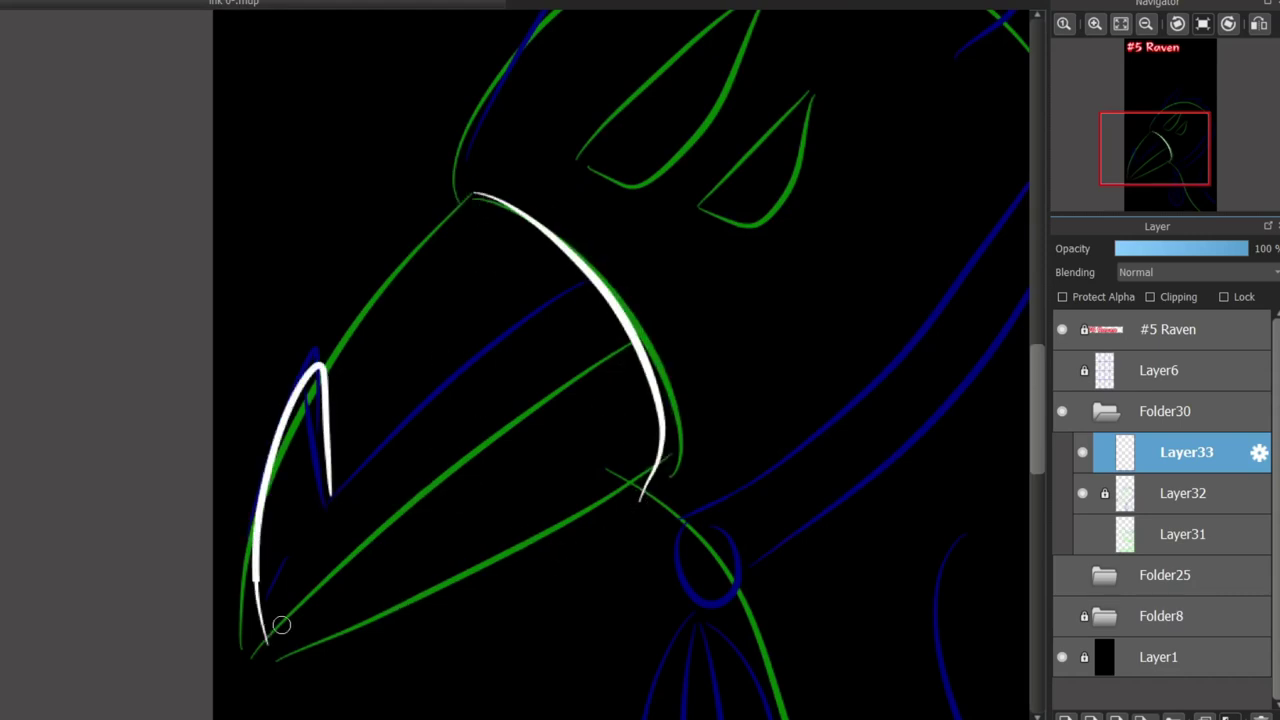
pyautogui.hotkey('ctrl', 'z')
pyautogui.moveTo(325, 502); pyautogui.dragTo(276, 622)
pyautogui.moveTo(342, 568)
pyautogui.mouseDown()
pyautogui.moveTo(628, 353)
pyautogui.moveTo(437, 455)
pyautogui.moveTo(278, 642)
pyautogui.mouseUp()
pyautogui.hotkey('ctrl', 'z')
pyautogui.hotkey('ctrl', 'z')
pyautogui.moveTo(256, 652)
pyautogui.mouseDown()
pyautogui.moveTo(300, 594)
pyautogui.moveTo(648, 350)
pyautogui.moveTo(275, 648)
pyautogui.mouseUp()
pyautogui.hotkey('ctrl', 'z')
pyautogui.hotkey('ctrl', 'z')
pyautogui.moveTo(268, 653)
pyautogui.mouseDown()
pyautogui.moveTo(574, 377)
pyautogui.moveTo(634, 345)
pyautogui.moveTo(315, 382)
pyautogui.moveTo(331, 494)
pyautogui.mouseUp()
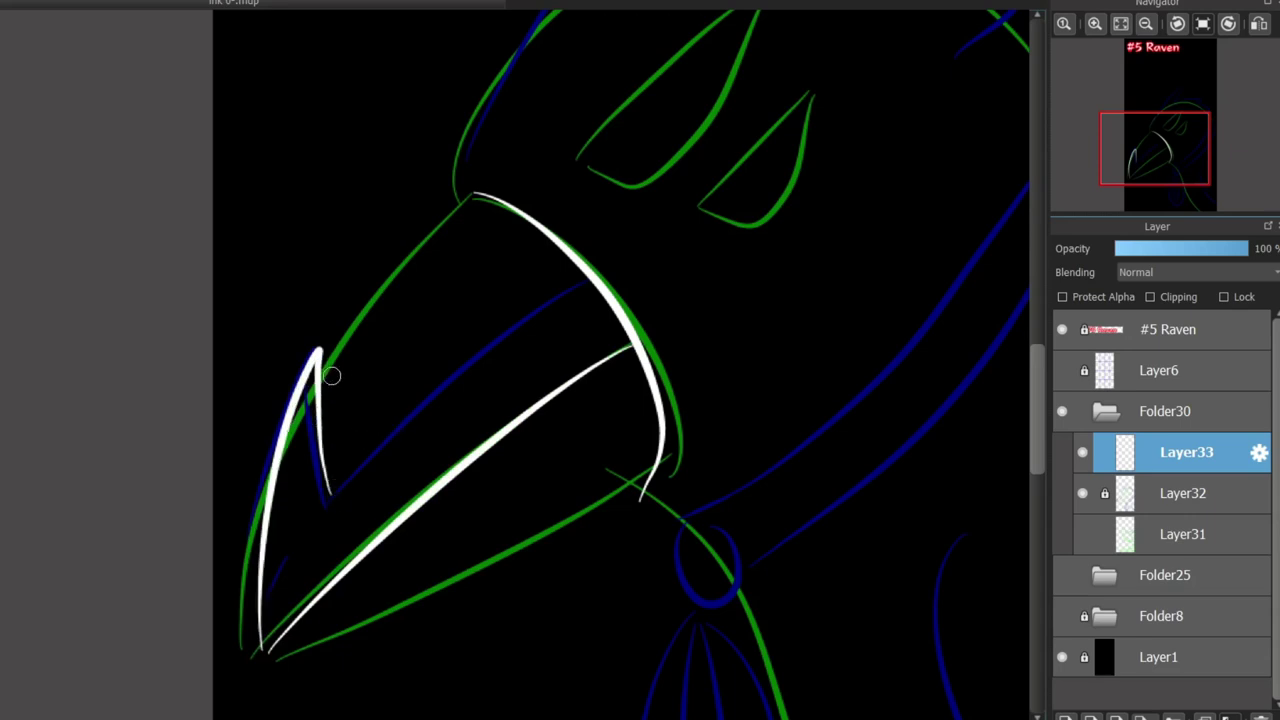
# Ink the upper edge of the beak and the inner ridge line from the tip plate to the beak's base.
pyautogui.moveTo(328, 376); pyautogui.dragTo(474, 194)
pyautogui.hotkey('ctrl', 'z')
pyautogui.scroll(2, 322, 366)
pyautogui.moveTo(626, 22); pyautogui.dragTo(325, 392)
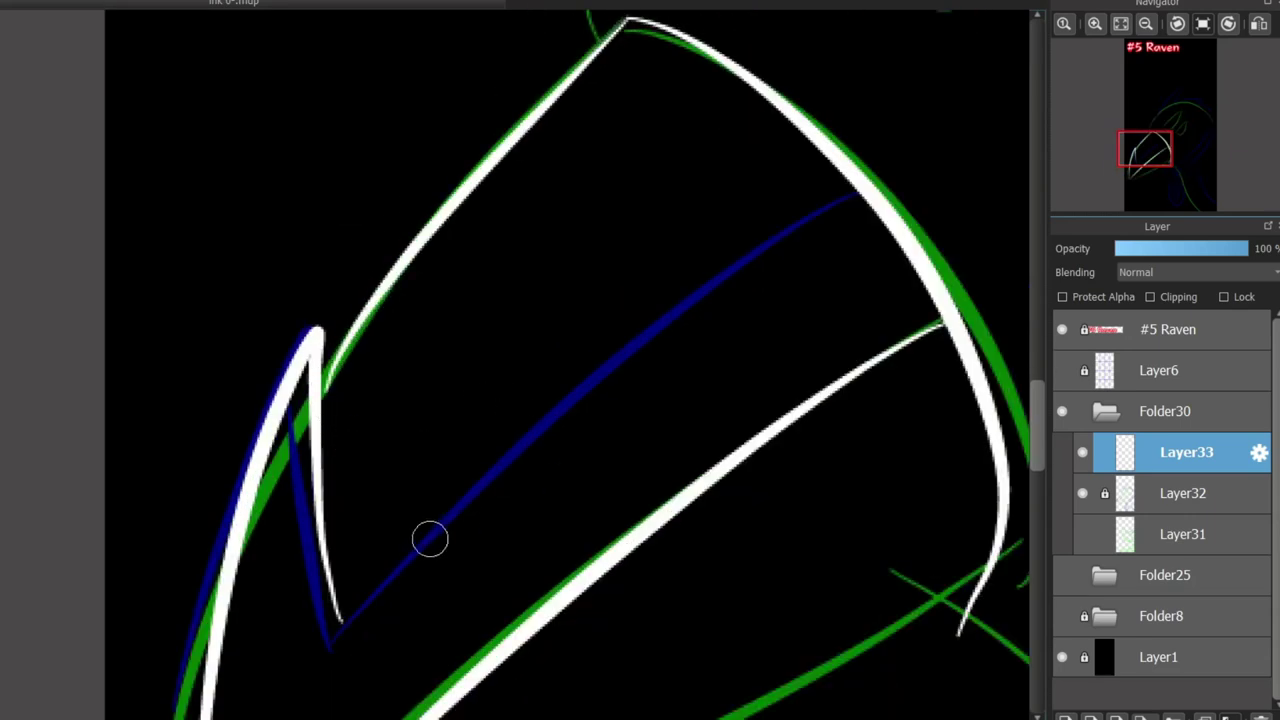
pyautogui.moveTo(341, 626)
pyautogui.mouseDown()
pyautogui.moveTo(637, 361)
pyautogui.moveTo(551, 421)
pyautogui.moveTo(855, 205)
pyautogui.mouseUp()
pyautogui.hotkey('ctrl', 'z')
pyautogui.hotkey('ctrl', 'z')
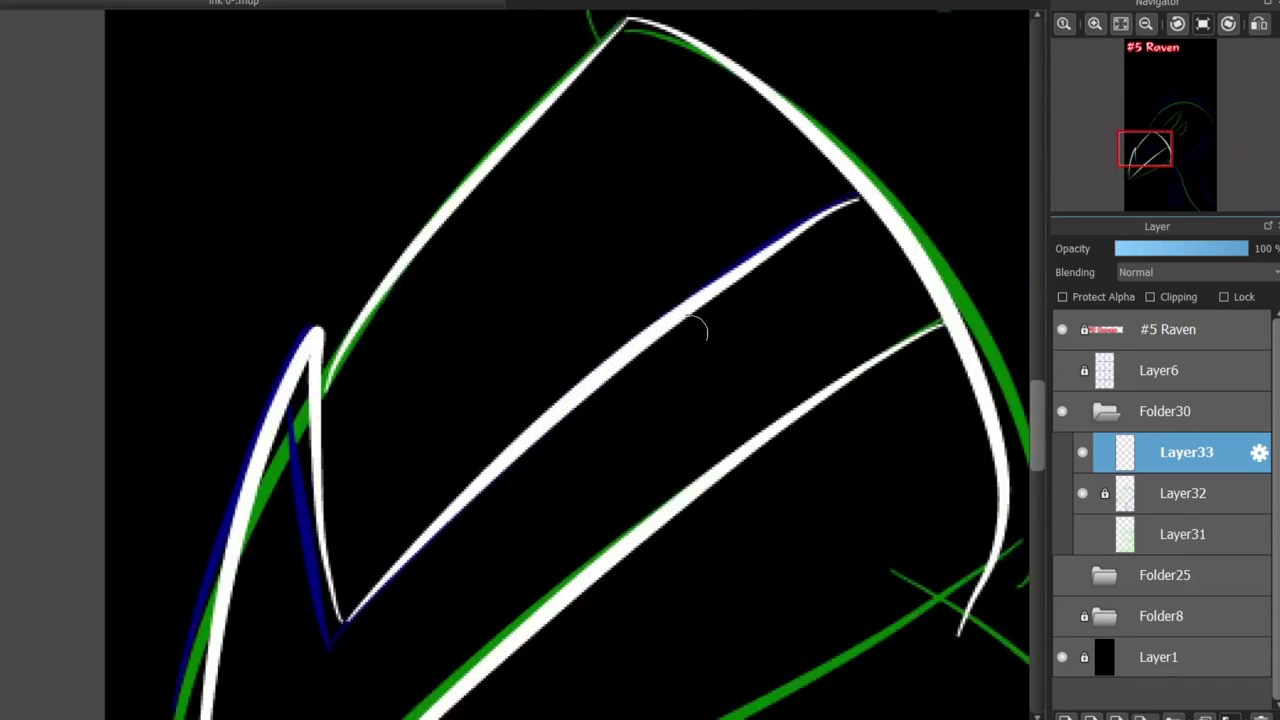
# Ink a short accent line near the beak tip and the lower beak edge, joined to the base arc.
pyautogui.scroll(-2, 740, 315)
pyautogui.moveTo(499, 719); pyautogui.dragTo(560, 719)
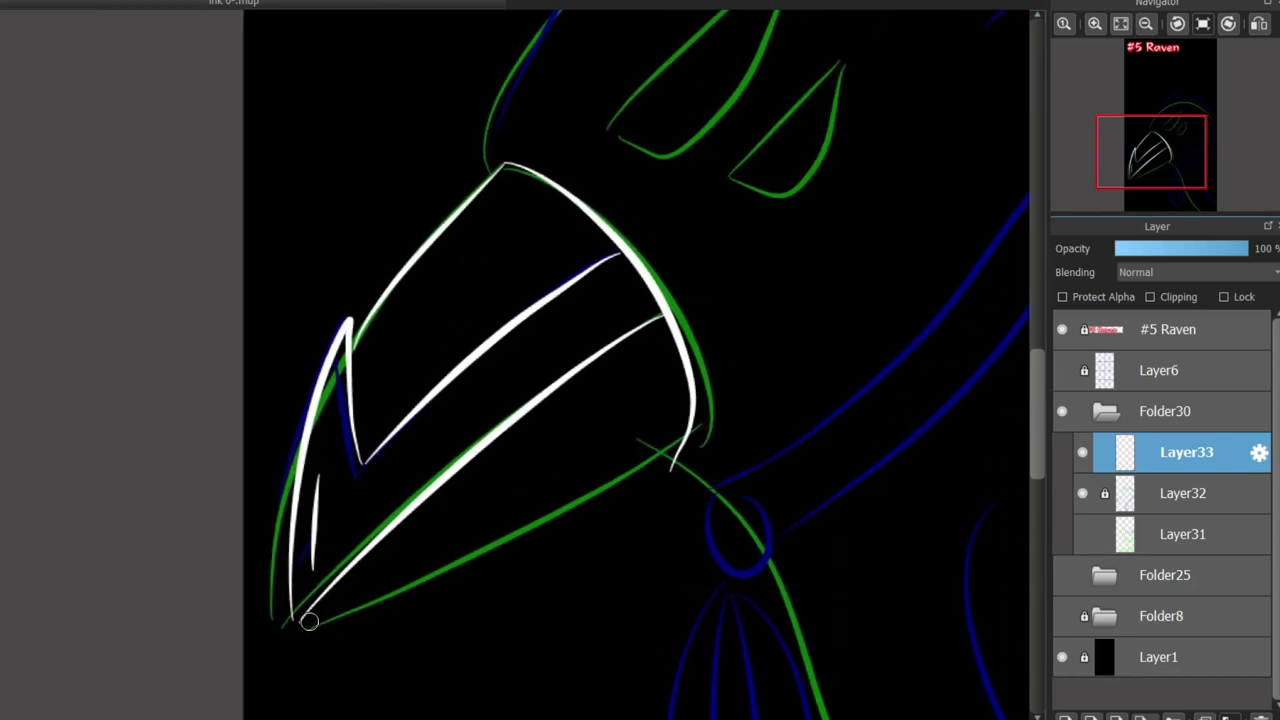
pyautogui.moveTo(309, 620)
pyautogui.mouseDown()
pyautogui.moveTo(671, 443)
pyautogui.moveTo(652, 476)
pyautogui.moveTo(651, 458)
pyautogui.mouseUp()
pyautogui.hotkey('ctrl', 'z')
pyautogui.hotkey('ctrl', 'z')
pyautogui.hotkey('ctrl', 'z')
pyautogui.moveTo(323, 614)
pyautogui.mouseDown()
pyautogui.moveTo(521, 537)
pyautogui.moveTo(676, 444)
pyautogui.mouseUp()
pyautogui.hotkey('ctrl', 'z')
pyautogui.moveTo(317, 623); pyautogui.dragTo(668, 474)
pyautogui.hotkey('ctrl', 'z')
pyautogui.moveTo(310, 626); pyautogui.dragTo(676, 452)
pyautogui.scroll(2, 699, 481)
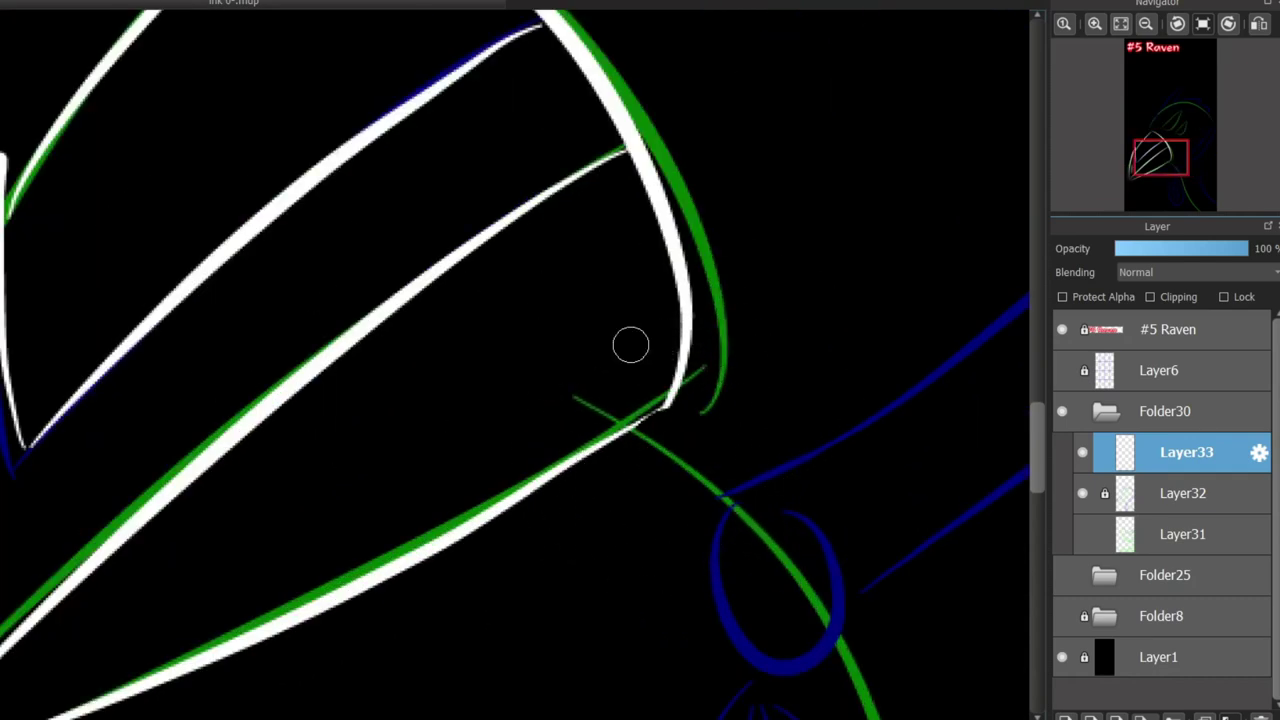
# Ink the small ring below the beak and the teardrop pendant outline hanging from it in white.
pyautogui.scroll(-3, 631, 344)
pyautogui.scroll(2, 710, 477)
pyautogui.moveTo(617, 319)
pyautogui.mouseDown()
pyautogui.moveTo(671, 313)
pyautogui.moveTo(629, 303)
pyautogui.mouseUp()
pyautogui.hotkey('ctrl', 'z')
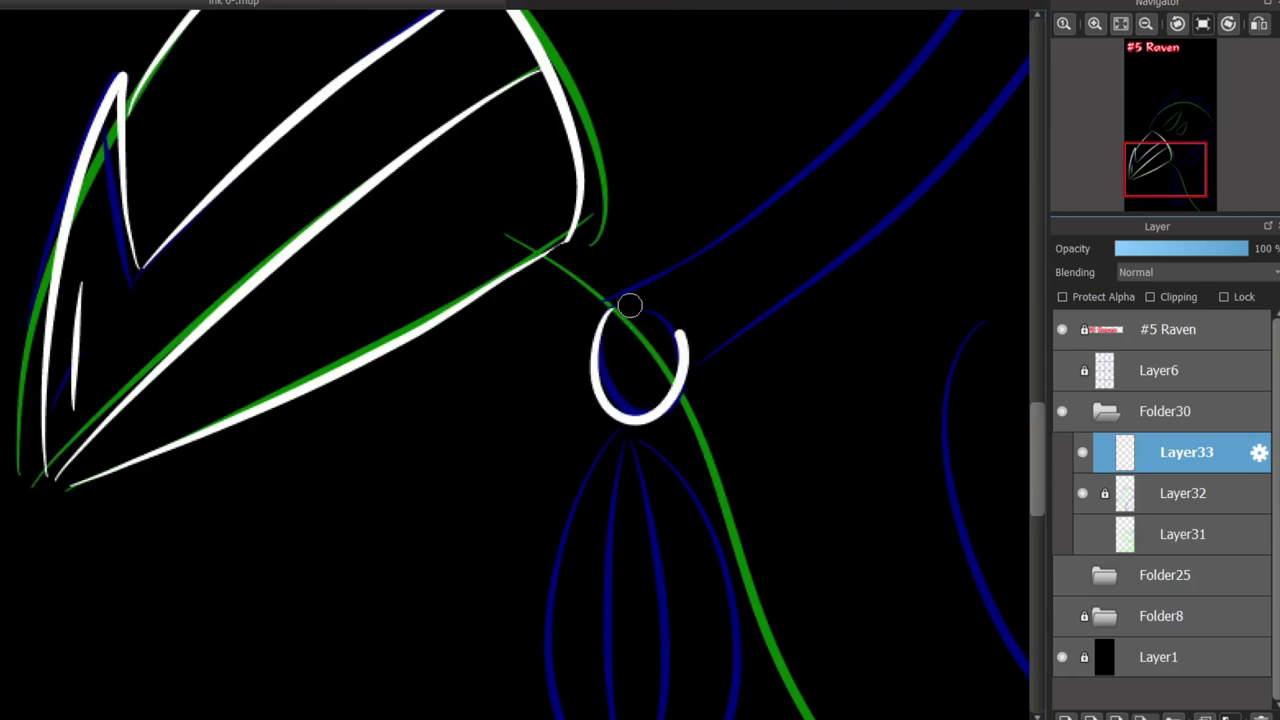
pyautogui.moveTo(1037, 461); pyautogui.dragTo(1037, 483)
pyautogui.moveTo(630, 300); pyautogui.dragTo(547, 521)
pyautogui.hotkey('ctrl', 'z')
pyautogui.moveTo(612, 278)
pyautogui.mouseDown()
pyautogui.moveTo(535, 424)
pyautogui.moveTo(743, 594)
pyautogui.mouseUp()
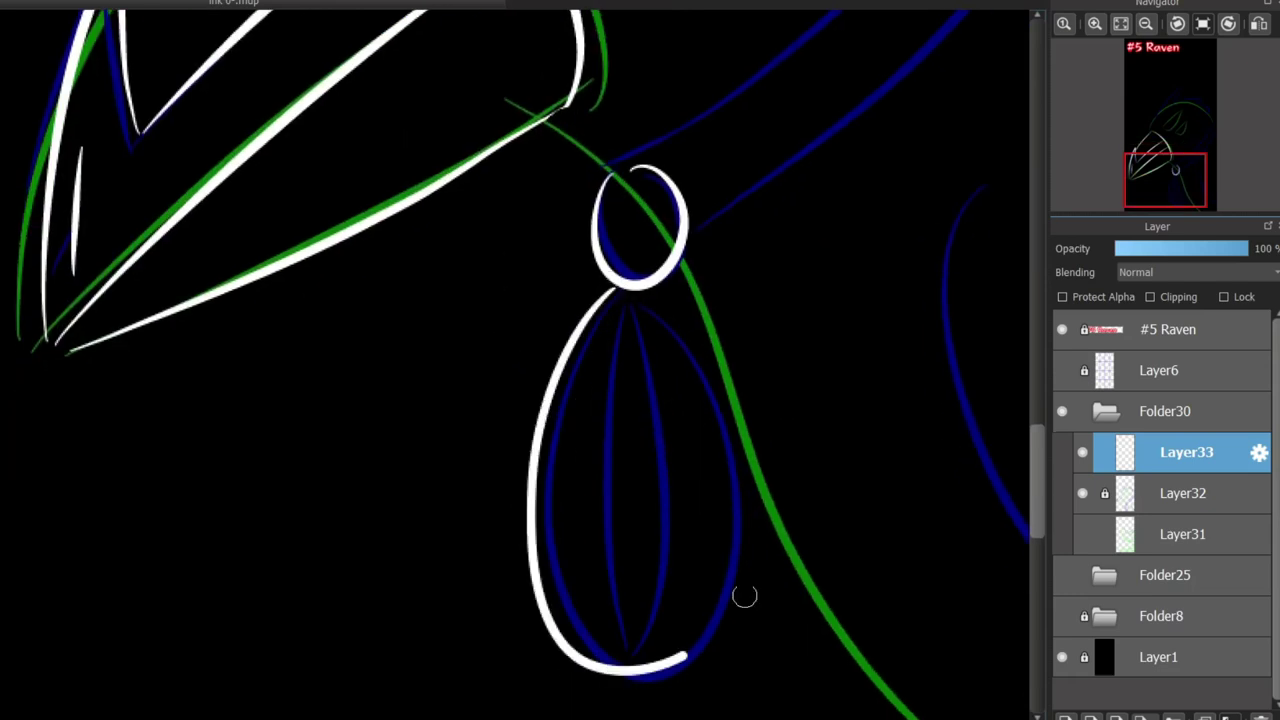
pyautogui.hotkey('ctrl', 'z')
pyautogui.moveTo(614, 303)
pyautogui.mouseDown()
pyautogui.moveTo(689, 343)
pyautogui.moveTo(636, 300)
pyautogui.mouseUp()
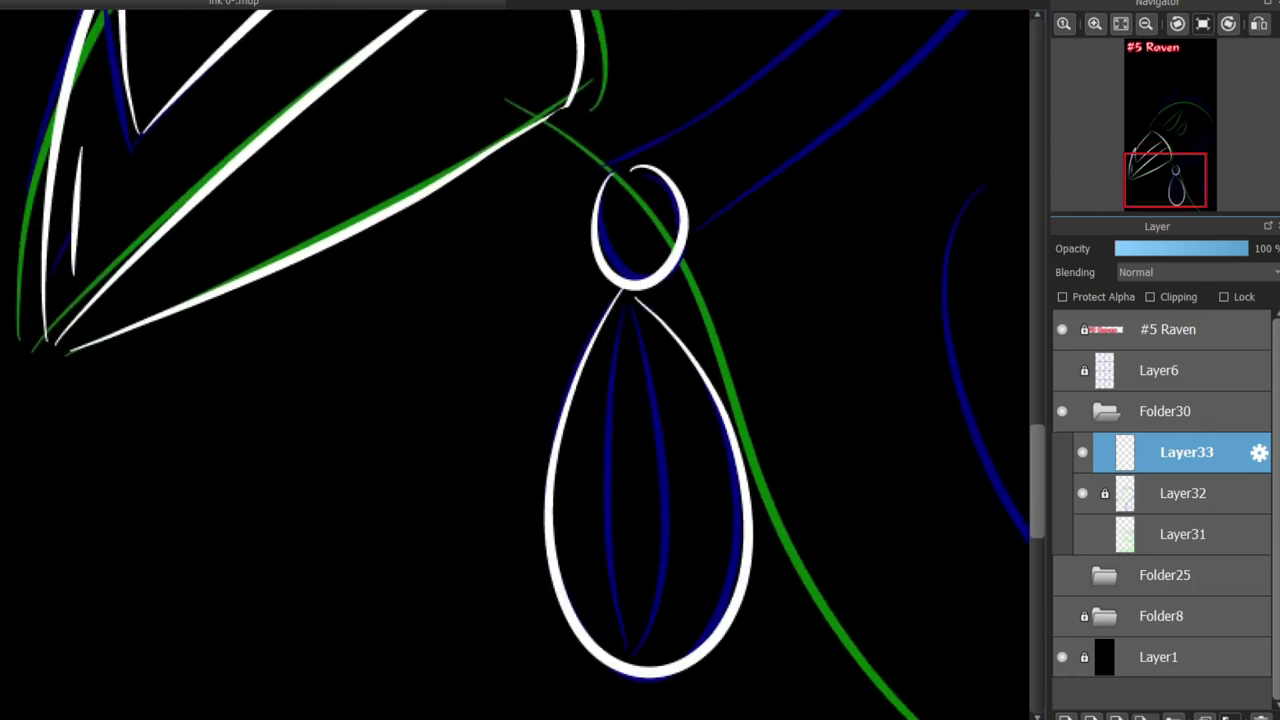
# Ink the curved back-of-neck line near the canvas edge in white, replacing the first attempt.
pyautogui.moveTo(968, 366); pyautogui.dragTo(711, 366)
pyautogui.scroll(-1, 711, 360)
pyautogui.moveTo(729, 224)
pyautogui.mouseDown()
pyautogui.moveTo(690, 288)
pyautogui.moveTo(862, 532)
pyautogui.mouseUp()
pyautogui.hotkey('ctrl', 'z')
pyautogui.moveTo(738, 226)
pyautogui.mouseDown()
pyautogui.moveTo(684, 288)
pyautogui.moveTo(917, 586)
pyautogui.mouseUp()
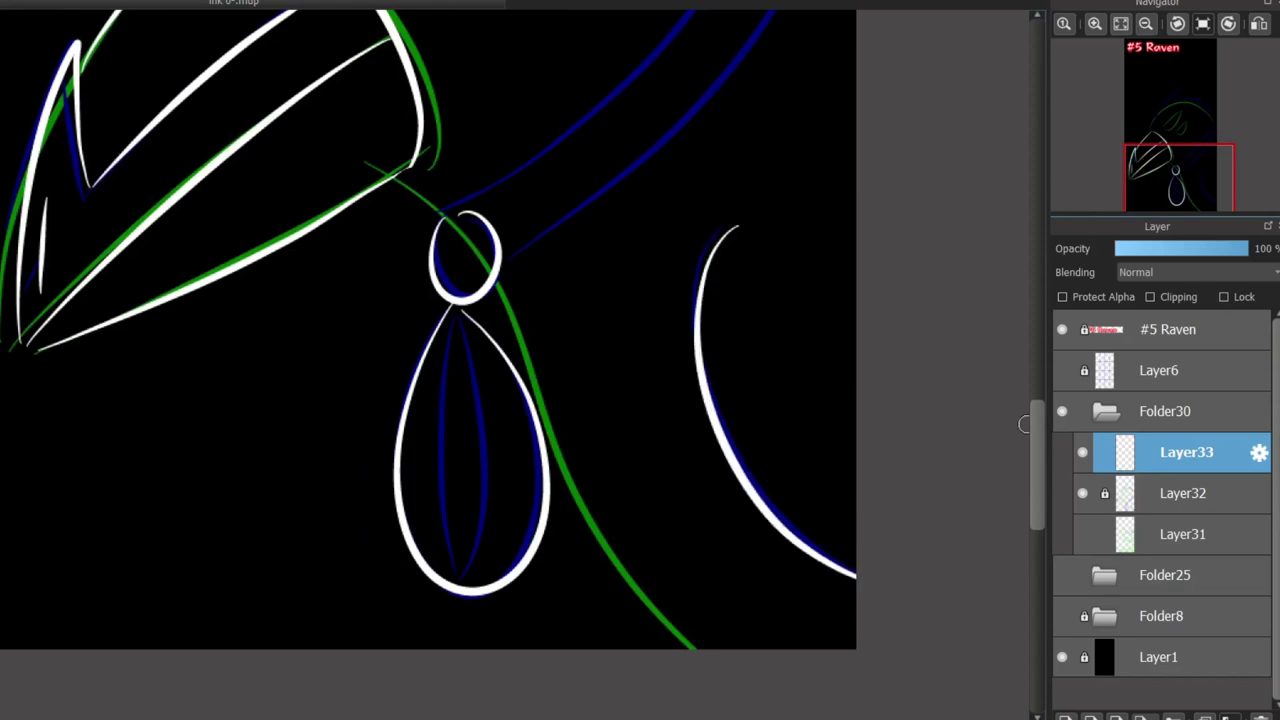
# Ink the tall crest feather and the two shorter feathers along the back of the raven's head in white.
pyautogui.scroll(5, 1025, 424)
pyautogui.moveTo(232, 520)
pyautogui.mouseDown()
pyautogui.moveTo(330, 281)
pyautogui.moveTo(423, 294)
pyautogui.mouseUp()
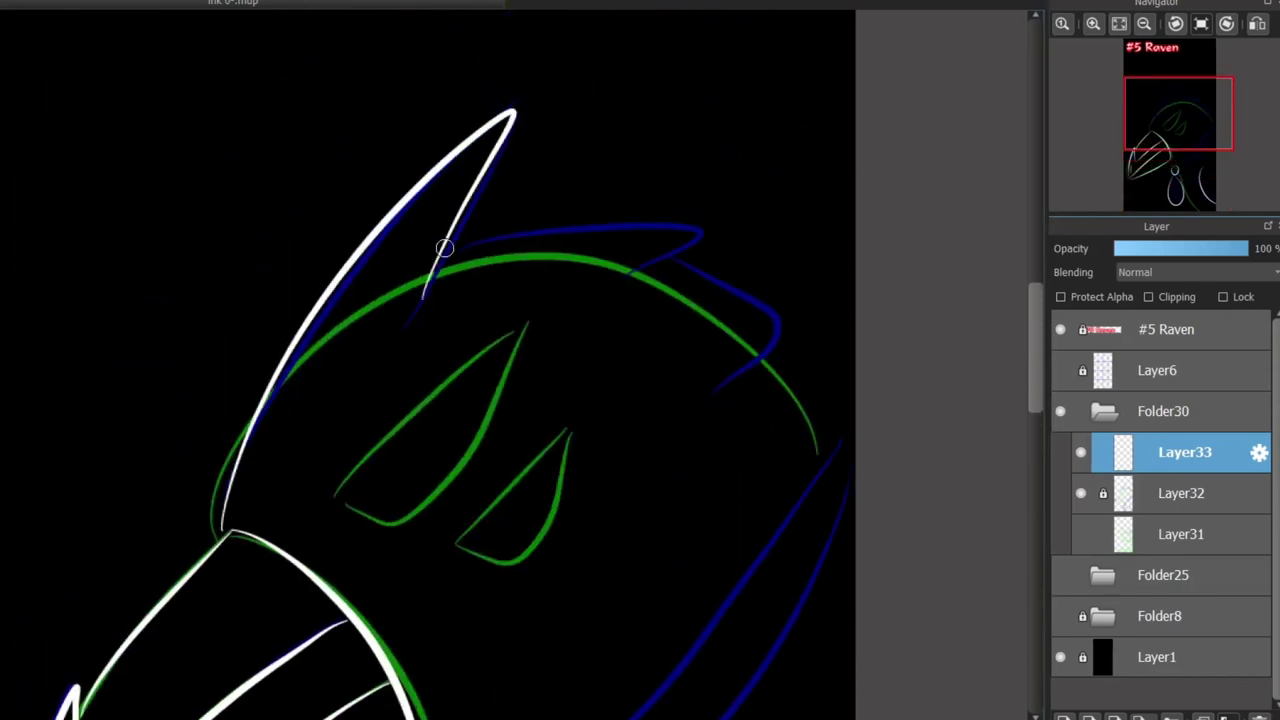
pyautogui.moveTo(444, 248)
pyautogui.mouseDown()
pyautogui.moveTo(622, 244)
pyautogui.moveTo(667, 266)
pyautogui.moveTo(718, 386)
pyautogui.mouseUp()
# Ink both edges of the collar band from the ring to the canvas edge, plus the back-of-head line meeting it.
pyautogui.scroll(-3, 999, 376)
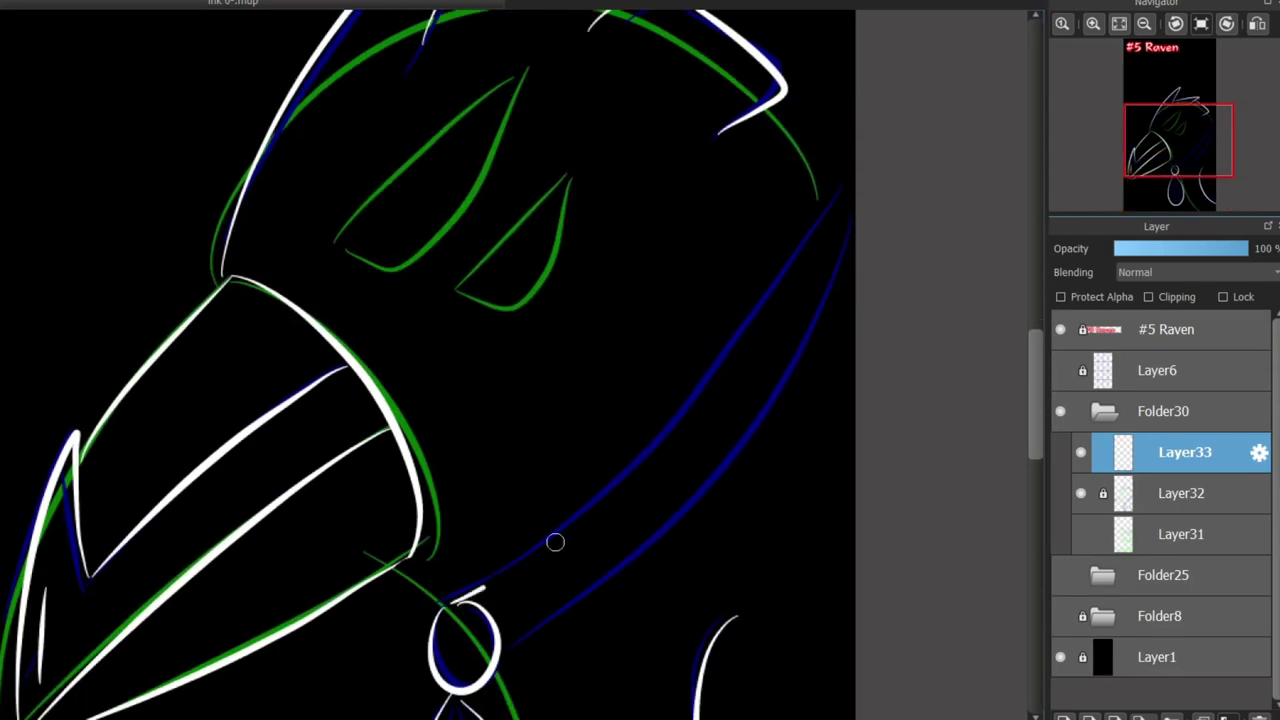
pyautogui.moveTo(458, 598); pyautogui.dragTo(874, 254)
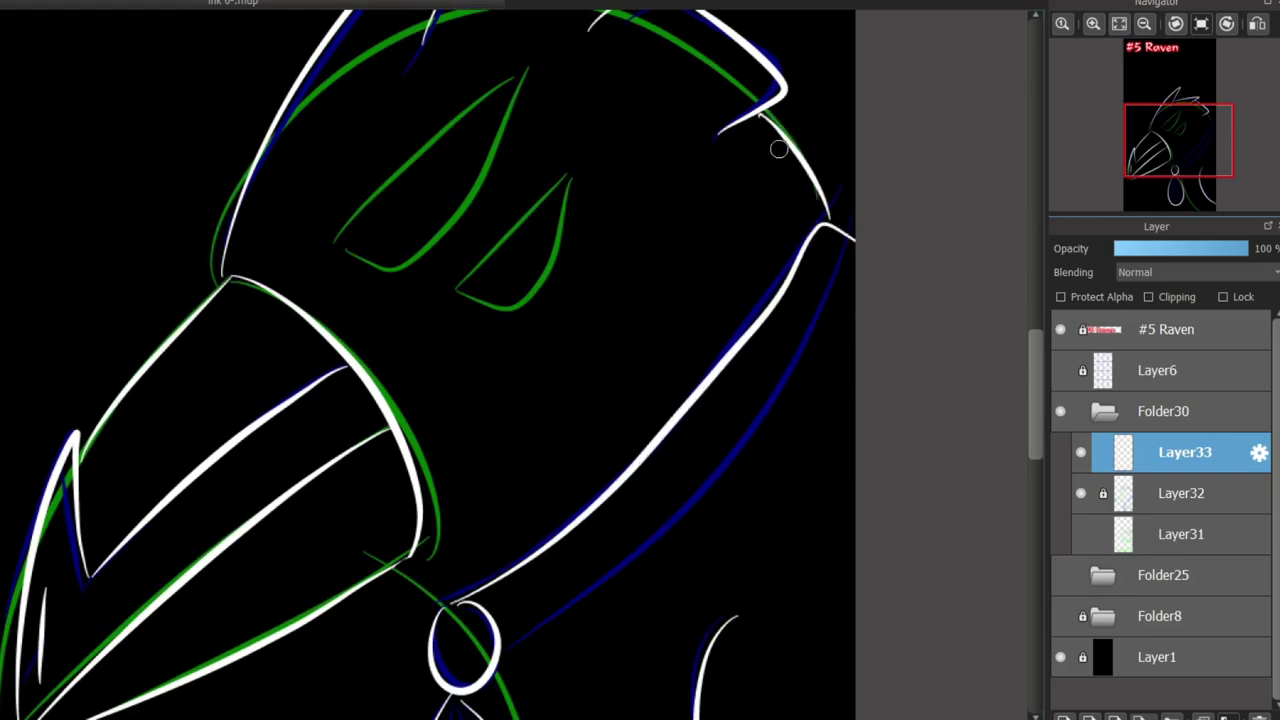
pyautogui.moveTo(490, 676)
pyautogui.mouseDown()
pyautogui.moveTo(609, 588)
pyautogui.moveTo(851, 294)
pyautogui.mouseUp()
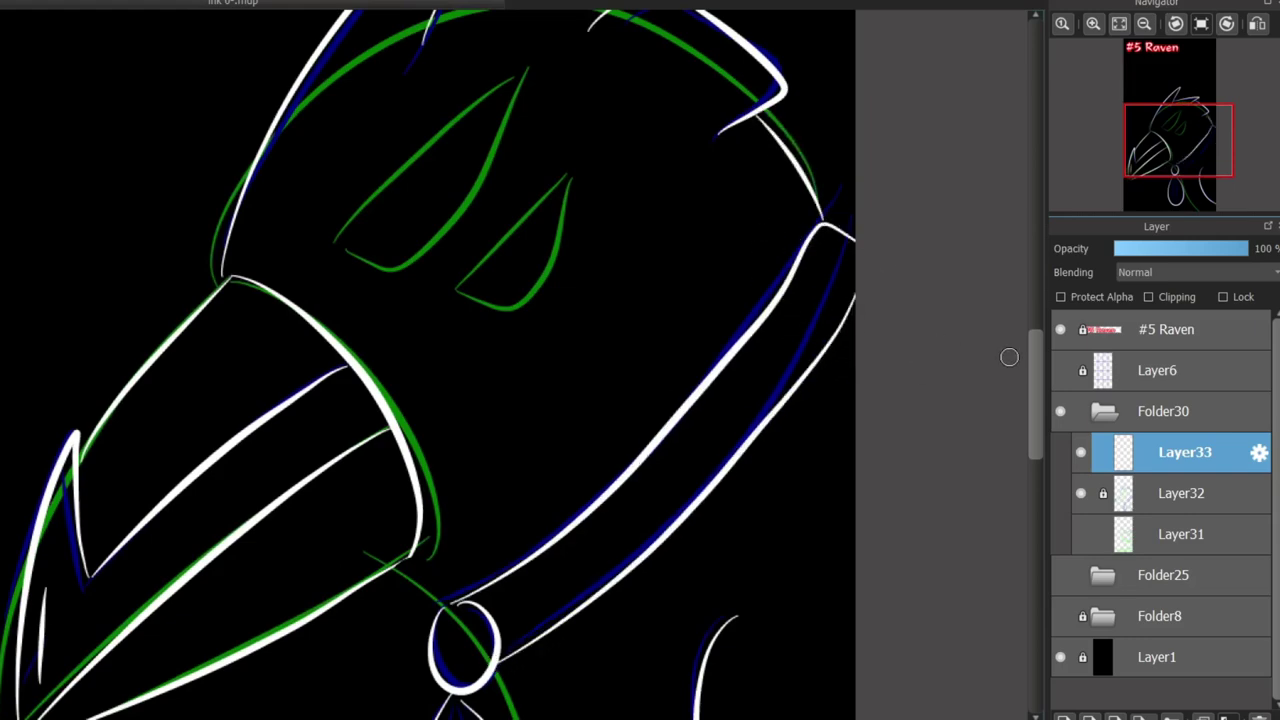
# Add a new layer in Folder30 and place it directly below Layer33.
pyautogui.scroll(-3, 1006, 357)
pyautogui.scroll(-1, 742, 535)
pyautogui.click(1064, 717)
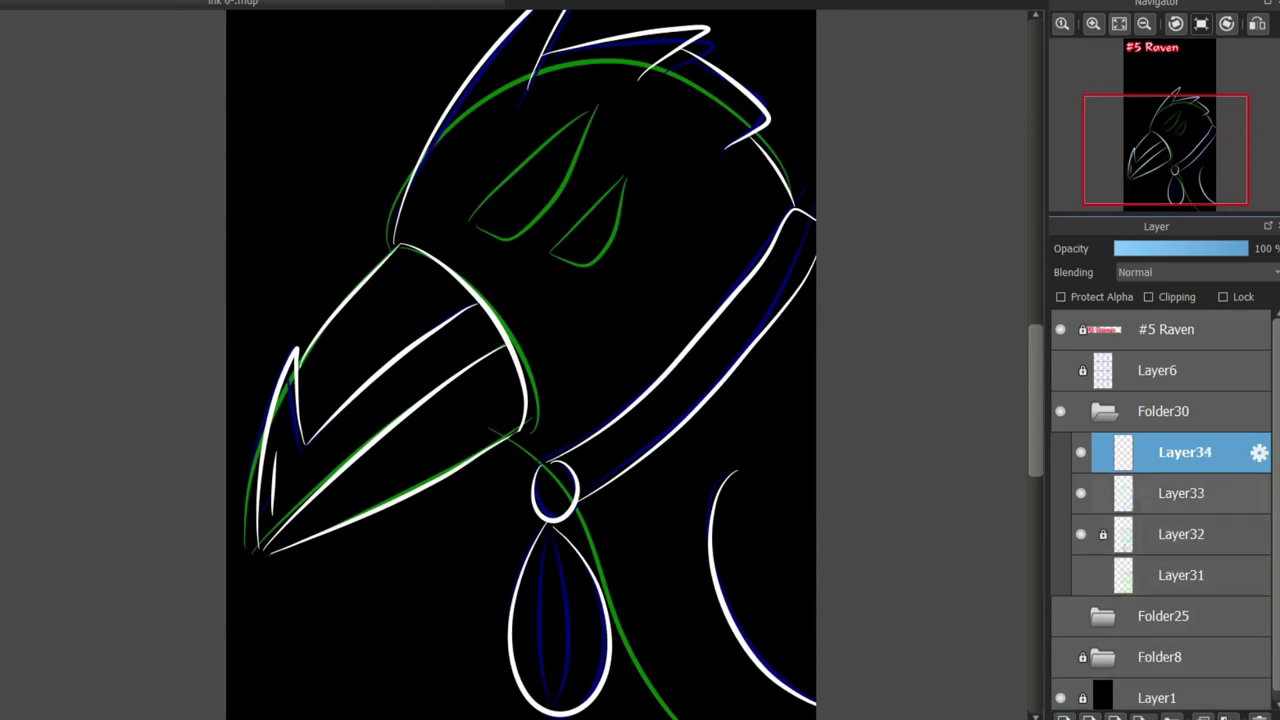
pyautogui.moveTo(1185, 453); pyautogui.dragTo(1185, 508)
# Ink the throat line in white from the beak's base behind the ring down to the canvas's lower edge.
pyautogui.scroll(1, 661, 700)
pyautogui.scroll(-2, 1014, 453)
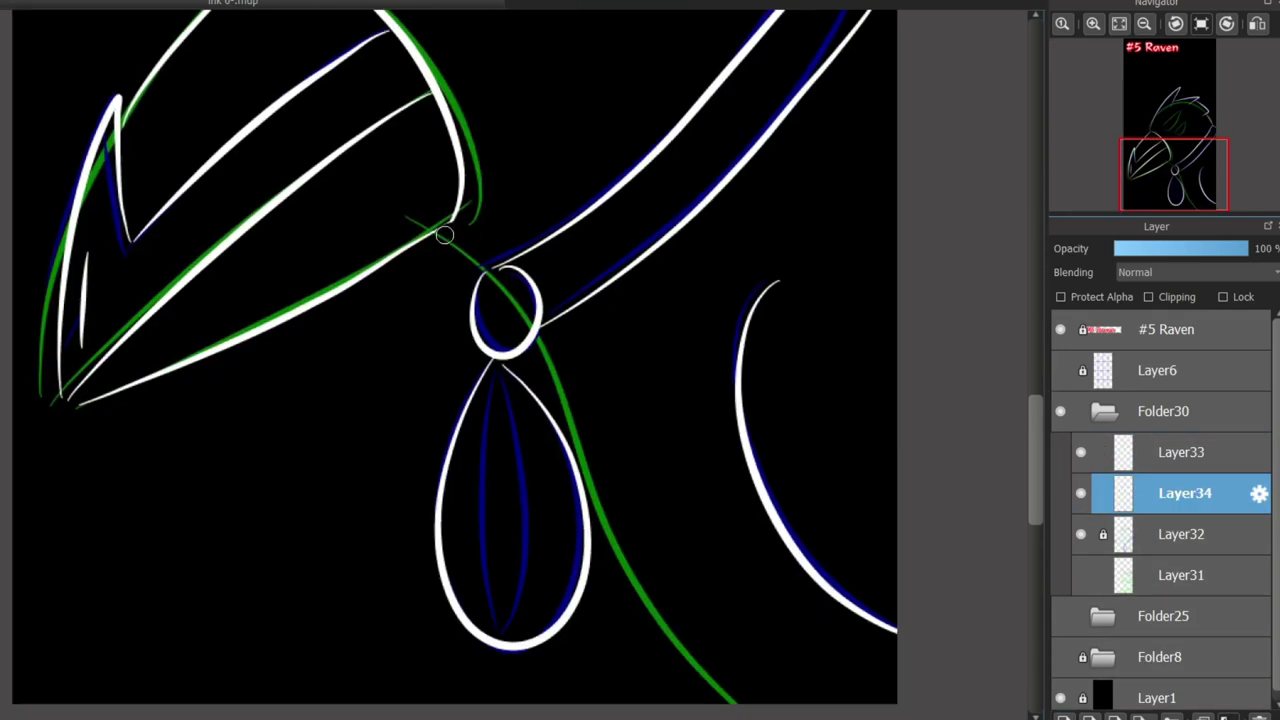
pyautogui.moveTo(445, 235); pyautogui.dragTo(618, 612)
pyautogui.hotkey('ctrl', 'z')
pyautogui.moveTo(443, 234); pyautogui.dragTo(737, 705)
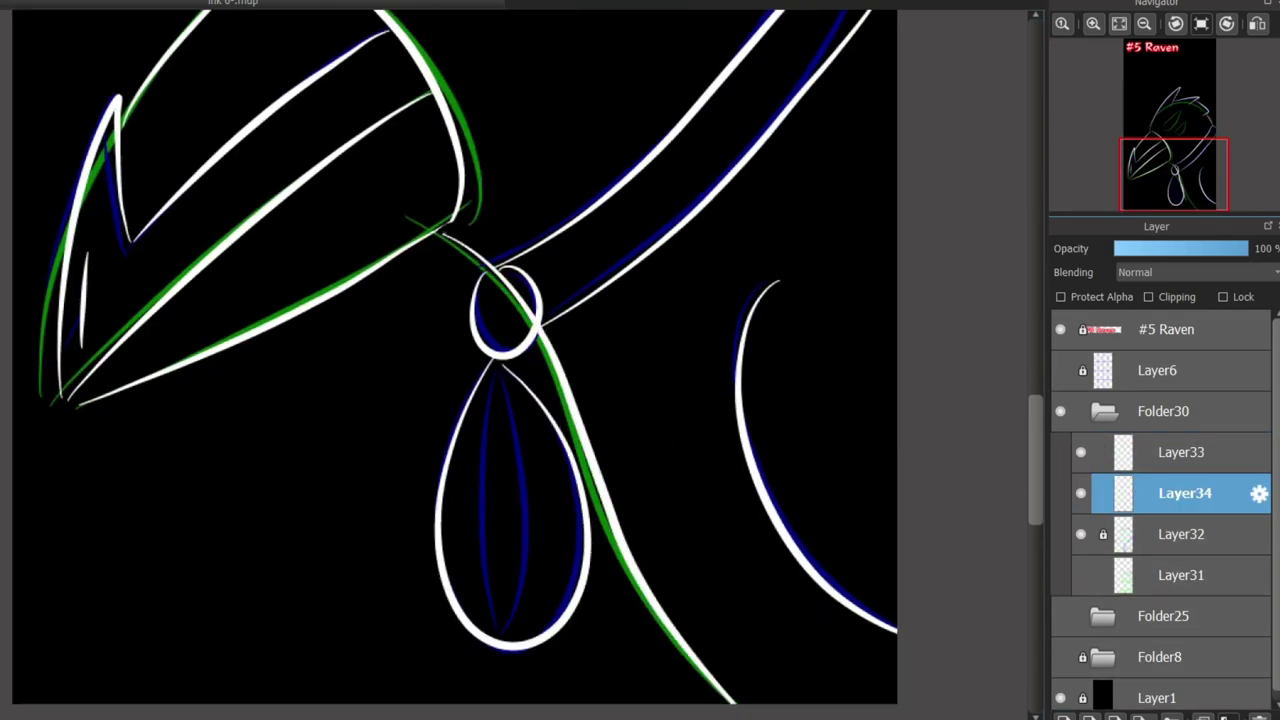
# Ink a long tapered white brow line in front of the larger eye, replacing the short first attempt.
pyautogui.moveTo(1036, 444); pyautogui.dragTo(1036, 341)
pyautogui.scroll(1, 314, 346)
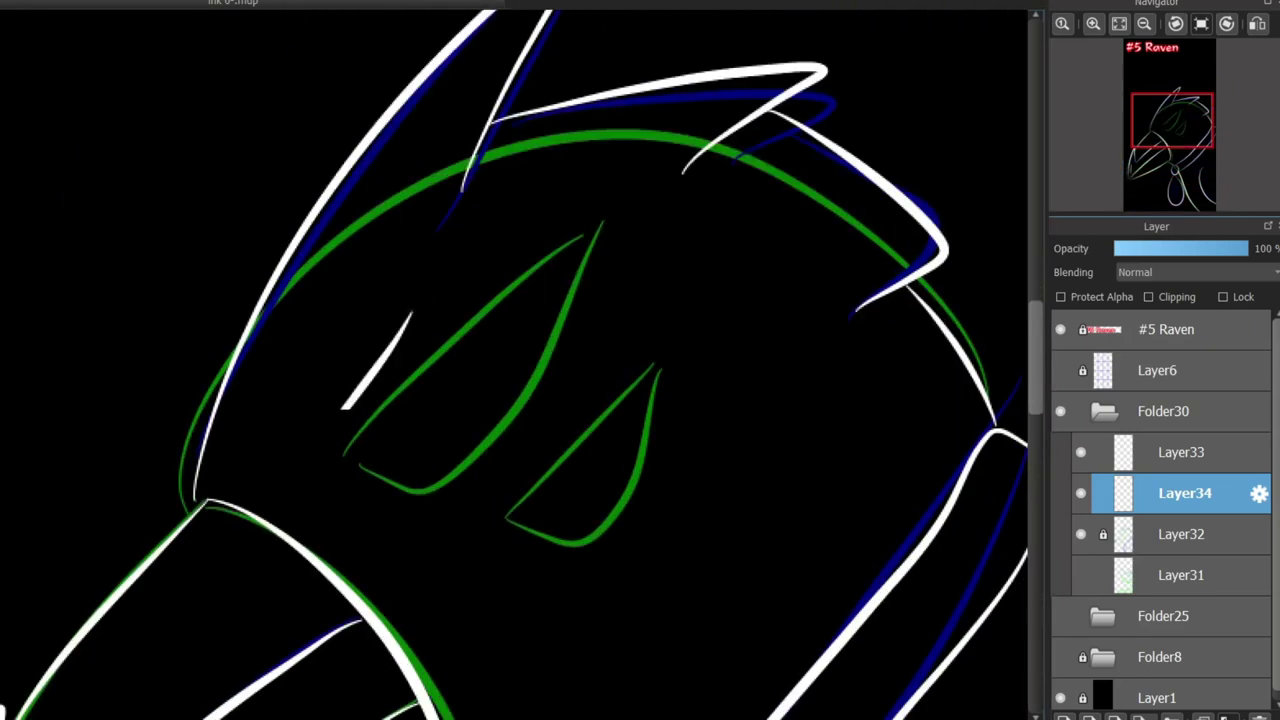
pyautogui.hotkey('ctrl', 'z')
pyautogui.moveTo(309, 455); pyautogui.dragTo(445, 255)
# Outline the larger eye in red as a narrow teardrop and lower Layer32's opacity to 50%.
pyautogui.keyDown('ctrl'); pyautogui.scroll(2, 404, 462); pyautogui.keyUp('ctrl')
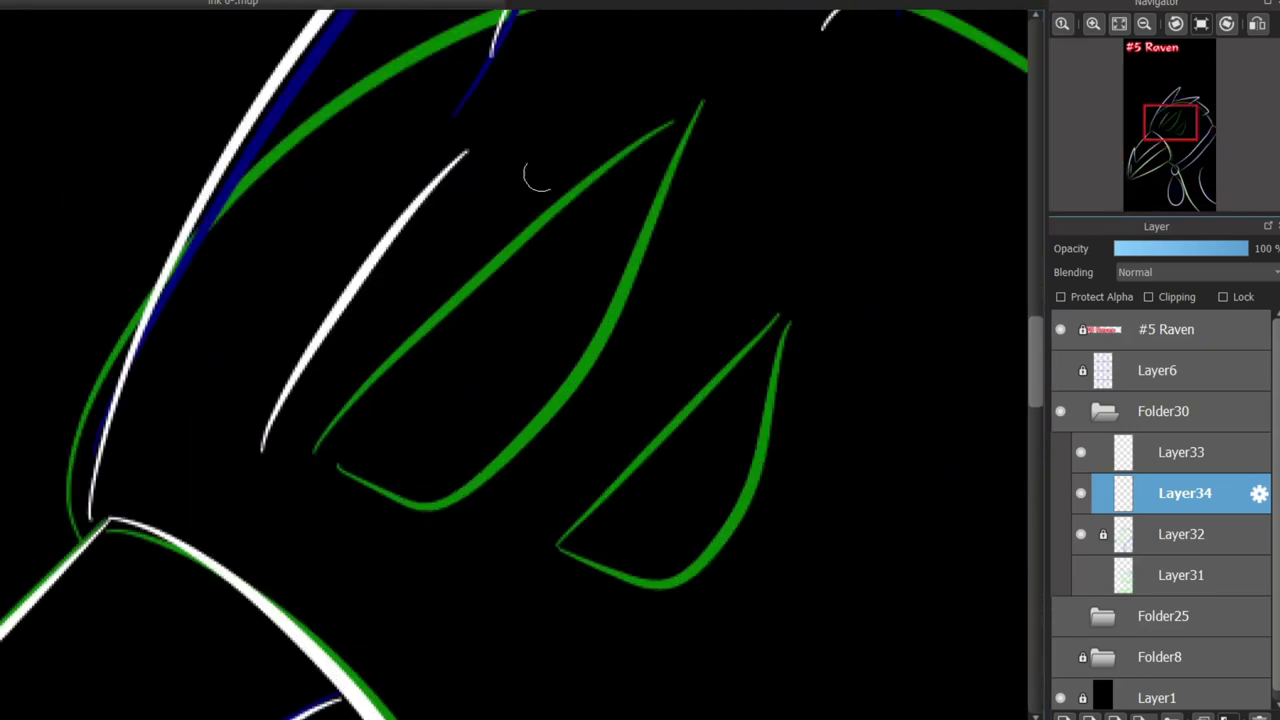
pyautogui.moveTo(578, 185)
pyautogui.mouseDown()
pyautogui.moveTo(486, 397)
pyautogui.moveTo(580, 190)
pyautogui.mouseUp()
pyautogui.click(1181, 534)
pyautogui.click(1154, 249)
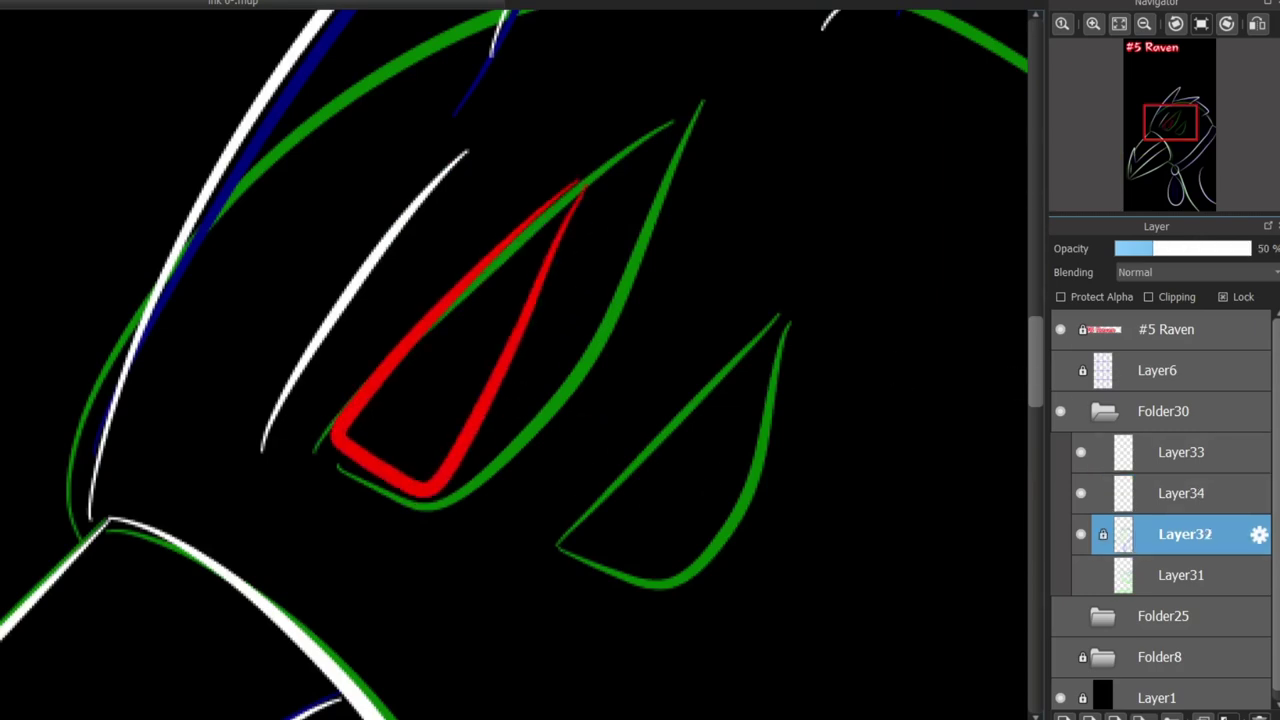
# Outline the smaller eye in red on Layer34, behind the larger one.
pyautogui.click(1185, 493)
pyautogui.moveTo(565, 355)
pyautogui.mouseDown()
pyautogui.moveTo(591, 517)
pyautogui.moveTo(571, 362)
pyautogui.moveTo(607, 492)
pyautogui.moveTo(632, 360)
pyautogui.mouseUp()
pyautogui.hotkey('ctrl', 'z')
# Ink a narrow red slit with pointed ends inside the teardrop pendant, redoing its two curves until they meet cleanly.
pyautogui.scroll(-2, 749, 277)
pyautogui.click(1154, 117)
pyautogui.moveTo(1154, 118); pyautogui.dragTo(1173, 190)
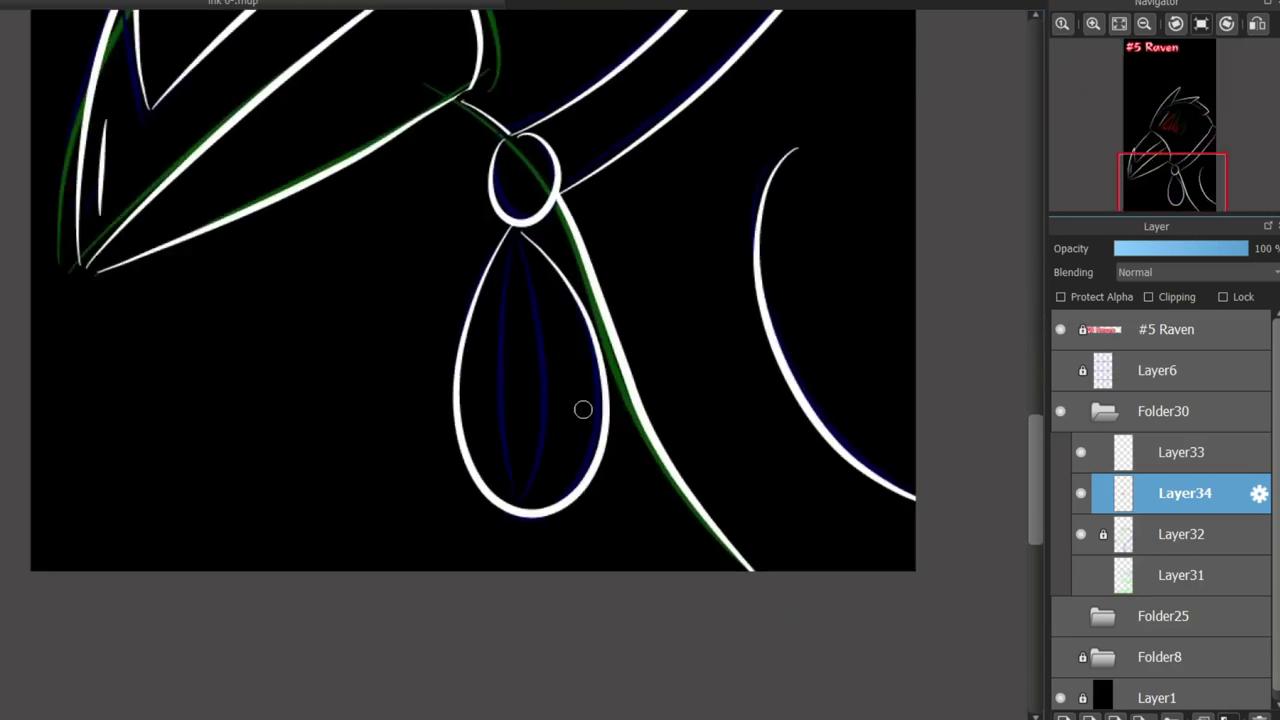
pyautogui.scroll(2, 580, 411)
pyautogui.moveTo(446, 62)
pyautogui.mouseDown()
pyautogui.moveTo(471, 546)
pyautogui.moveTo(458, 545)
pyautogui.moveTo(477, 600)
pyautogui.mouseUp()
pyautogui.hotkey('ctrl', 'z')
pyautogui.moveTo(459, 58)
pyautogui.mouseDown()
pyautogui.moveTo(500, 194)
pyautogui.moveTo(472, 594)
pyautogui.mouseUp()
pyautogui.hotkey('ctrl', 'z')
pyautogui.hotkey('ctrl', 'z')
pyautogui.moveTo(443, 85)
pyautogui.mouseDown()
pyautogui.moveTo(420, 437)
pyautogui.moveTo(466, 580)
pyautogui.mouseUp()
pyautogui.moveTo(442, 88)
pyautogui.mouseDown()
pyautogui.moveTo(490, 331)
pyautogui.moveTo(464, 580)
pyautogui.moveTo(503, 334)
pyautogui.moveTo(440, 90)
pyautogui.mouseUp()
pyautogui.hotkey('ctrl', 'z')
pyautogui.hotkey('ctrl', 'z')
pyautogui.moveTo(439, 92)
pyautogui.mouseDown()
pyautogui.moveTo(497, 406)
pyautogui.moveTo(470, 576)
pyautogui.mouseUp()
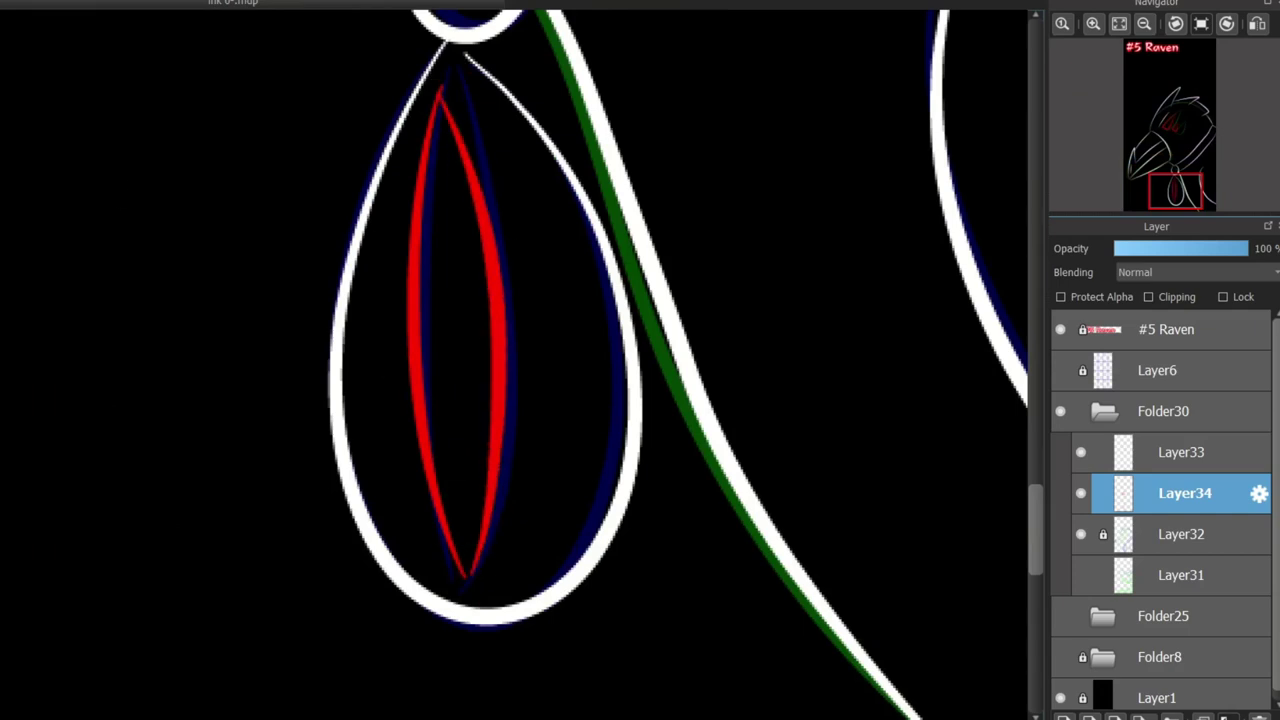
# Ink a white inner curve along the pendant's back side and short red ticks on both sides of the slit.
pyautogui.hotkey('ctrl', 'z')
pyautogui.moveTo(448, 61)
pyautogui.mouseDown()
pyautogui.moveTo(541, 180)
pyautogui.moveTo(517, 606)
pyautogui.moveTo(531, 281)
pyautogui.moveTo(478, 606)
pyautogui.moveTo(463, 51)
pyautogui.moveTo(460, 605)
pyautogui.moveTo(459, 47)
pyautogui.moveTo(498, 116)
pyautogui.mouseUp()
pyautogui.hotkey('ctrl', 'z')
pyautogui.hotkey('ctrl', 'z')
pyautogui.hotkey('ctrl', 'z')
pyautogui.hotkey('ctrl', 'z')
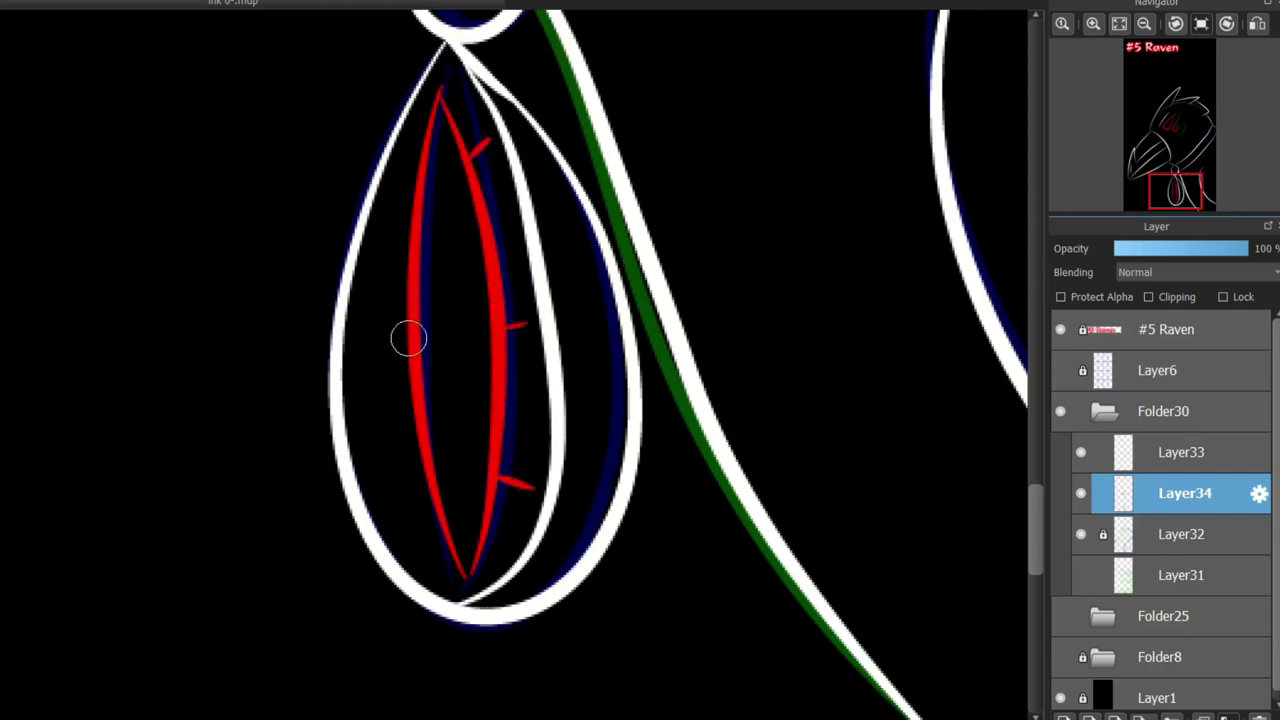
pyautogui.scroll(-2, 557, 222)
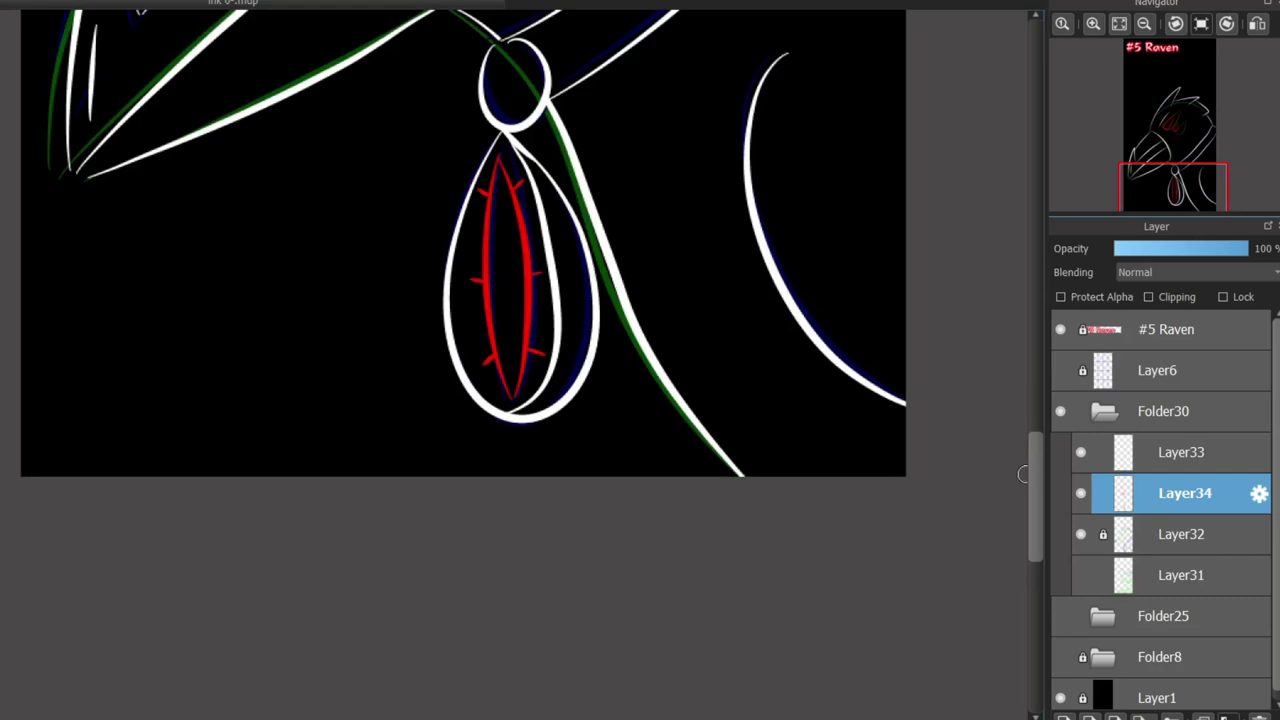
# Ink a looped white rune on the collar band next to the ring, with the canvas rotated along the band.
pyautogui.moveTo(1035, 476); pyautogui.dragTo(1035, 394)
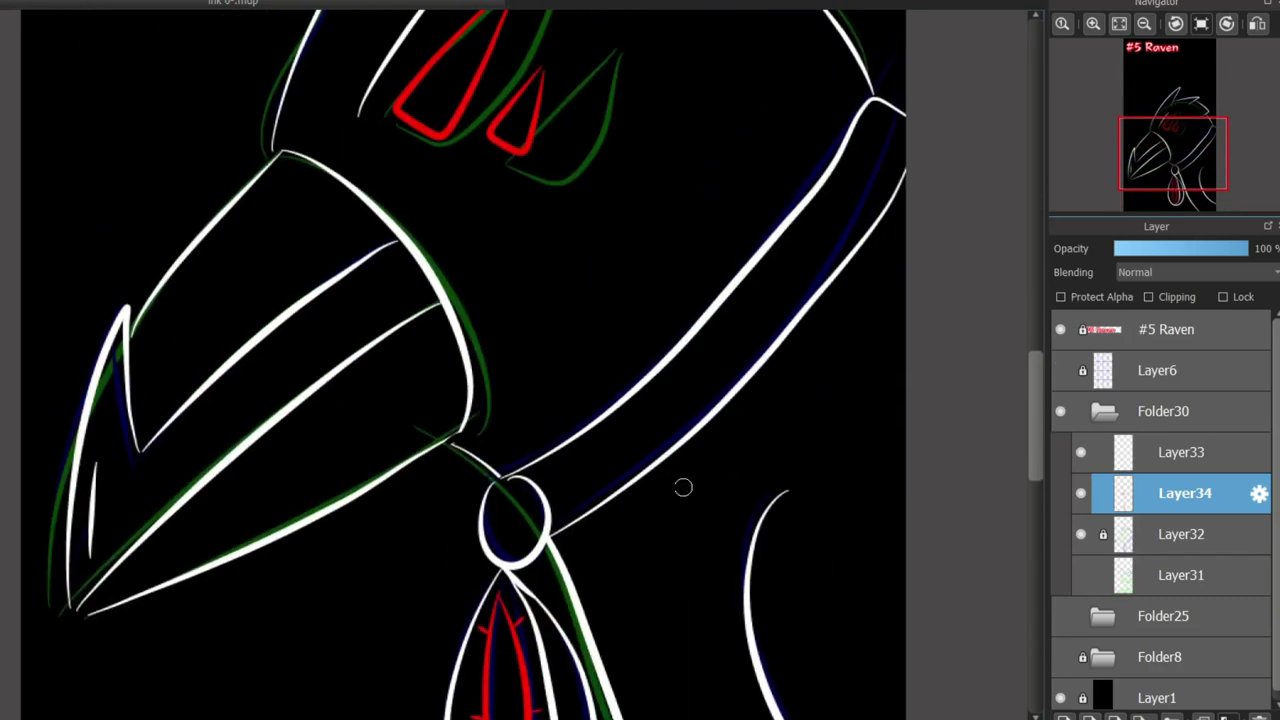
pyautogui.scroll(3, 683, 487)
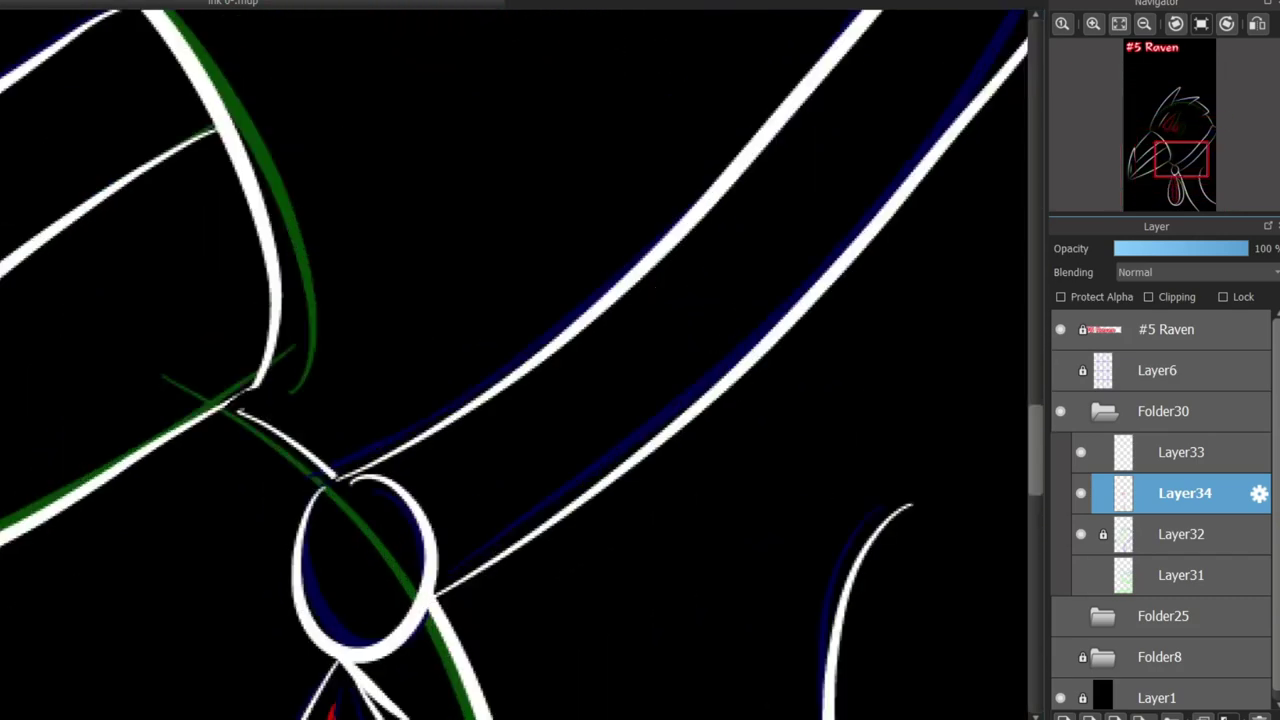
pyautogui.scroll(-2, 735, 322)
pyautogui.scroll(2, 769, 327)
pyautogui.doubleClick(1227, 24)
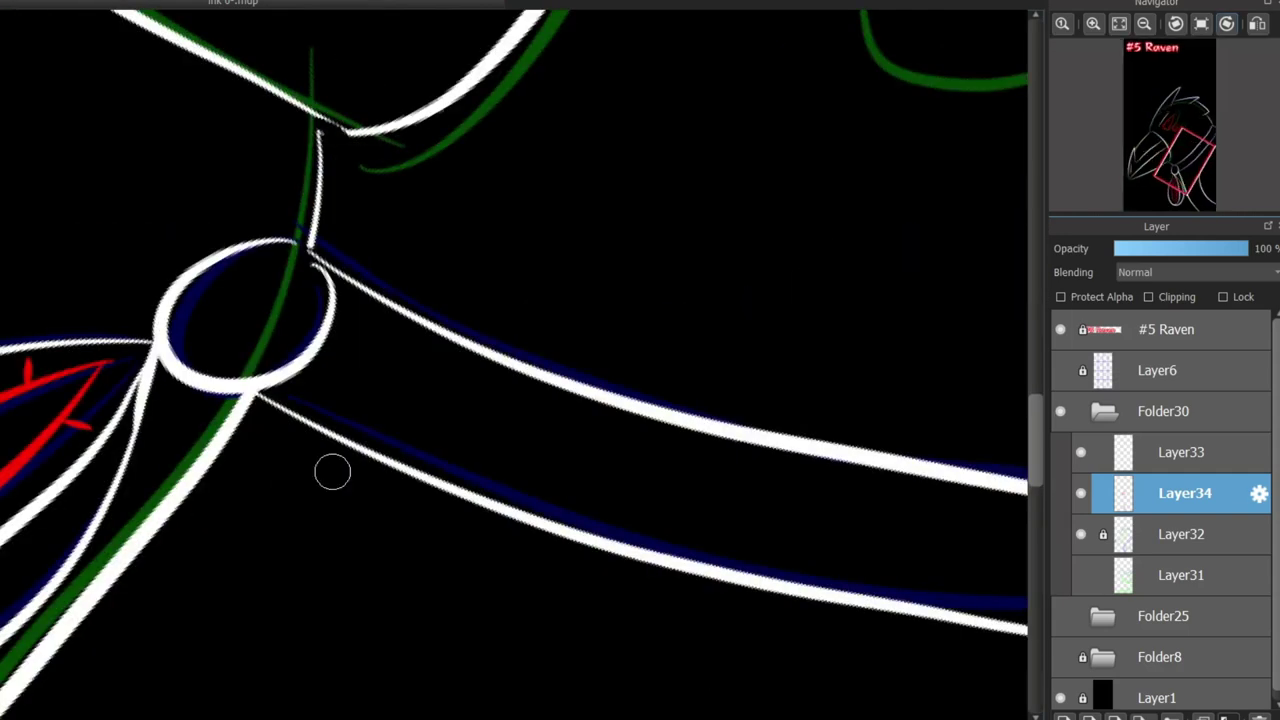
pyautogui.moveTo(378, 415)
pyautogui.mouseDown()
pyautogui.moveTo(511, 414)
pyautogui.moveTo(525, 462)
pyautogui.mouseUp()
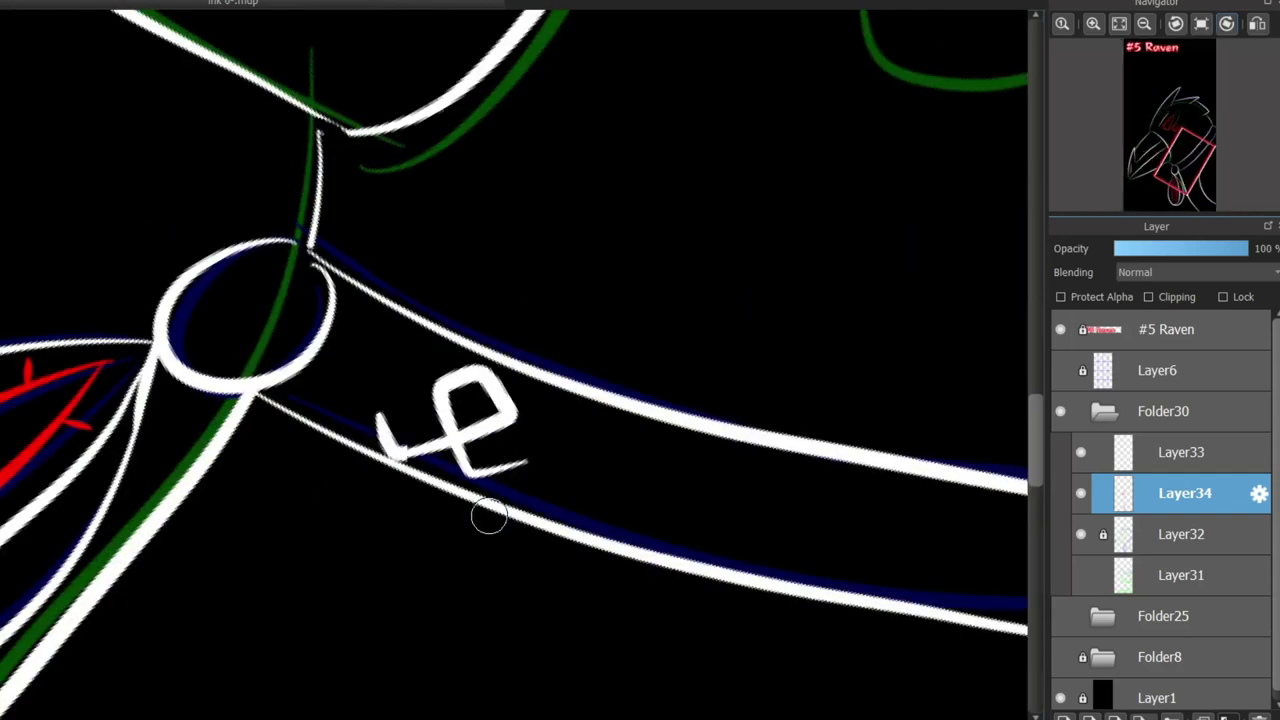
# Ink two parallel white bars across the collar band beside the rune, redoing the second bar.
pyautogui.hscroll(2, 514, 364)
pyautogui.moveTo(455, 411); pyautogui.dragTo(404, 514)
pyautogui.moveTo(502, 422); pyautogui.dragTo(448, 532)
pyautogui.hotkey('ctrl', 'z')
pyautogui.moveTo(500, 423)
pyautogui.mouseDown()
pyautogui.moveTo(448, 536)
pyautogui.moveTo(411, 506)
pyautogui.mouseUp()
# Reset the canvas rotation and check the detail inking with Layer33 temporarily hidden.
pyautogui.scroll(-2, 411, 504)
pyautogui.click(1119, 24)
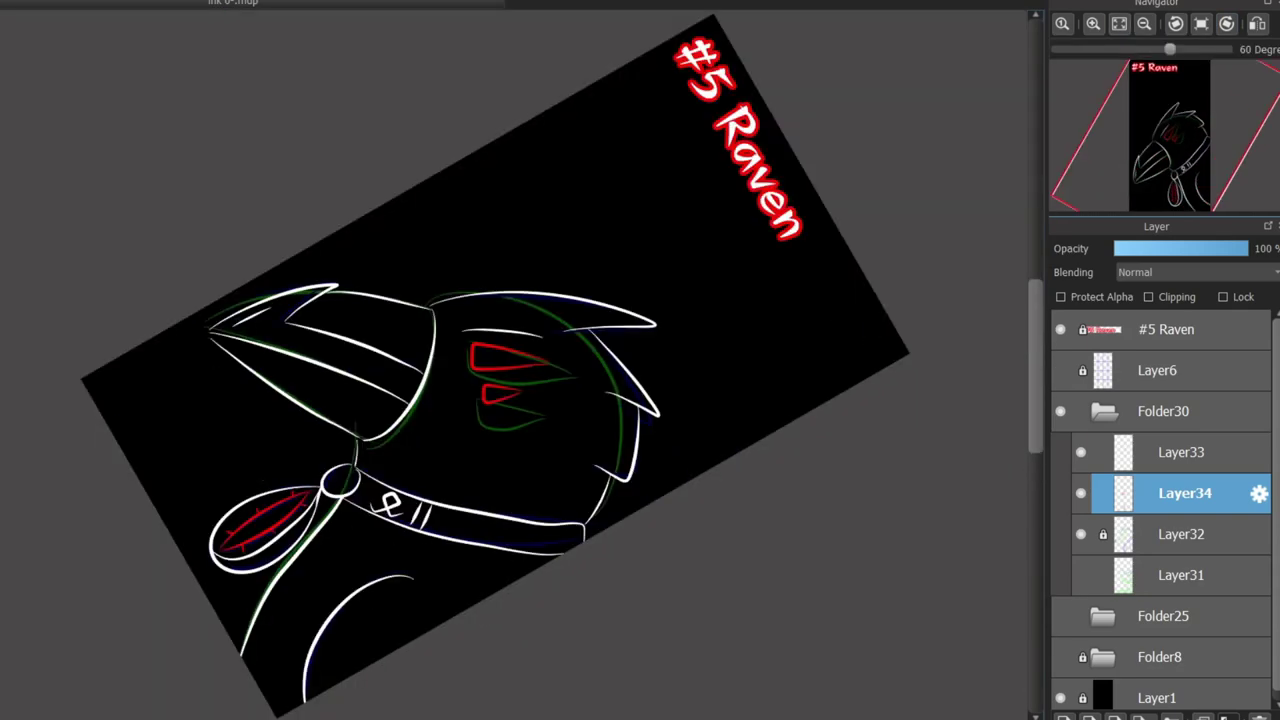
pyautogui.click(1175, 24)
pyautogui.click(1201, 24)
pyautogui.scroll(2, 491, 366)
pyautogui.click(1081, 452)
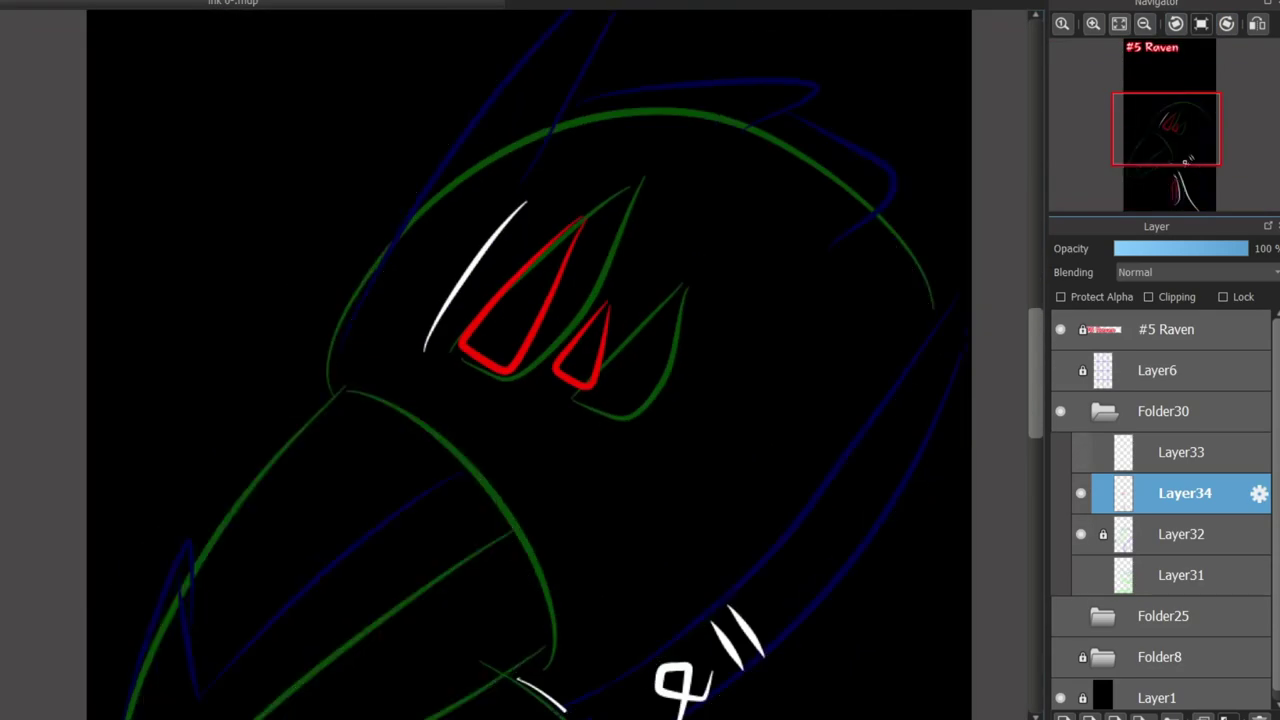
pyautogui.click(1081, 452)
# Ink a short curved red line across the lower part of each red eye.
pyautogui.scroll(2, 560, 331)
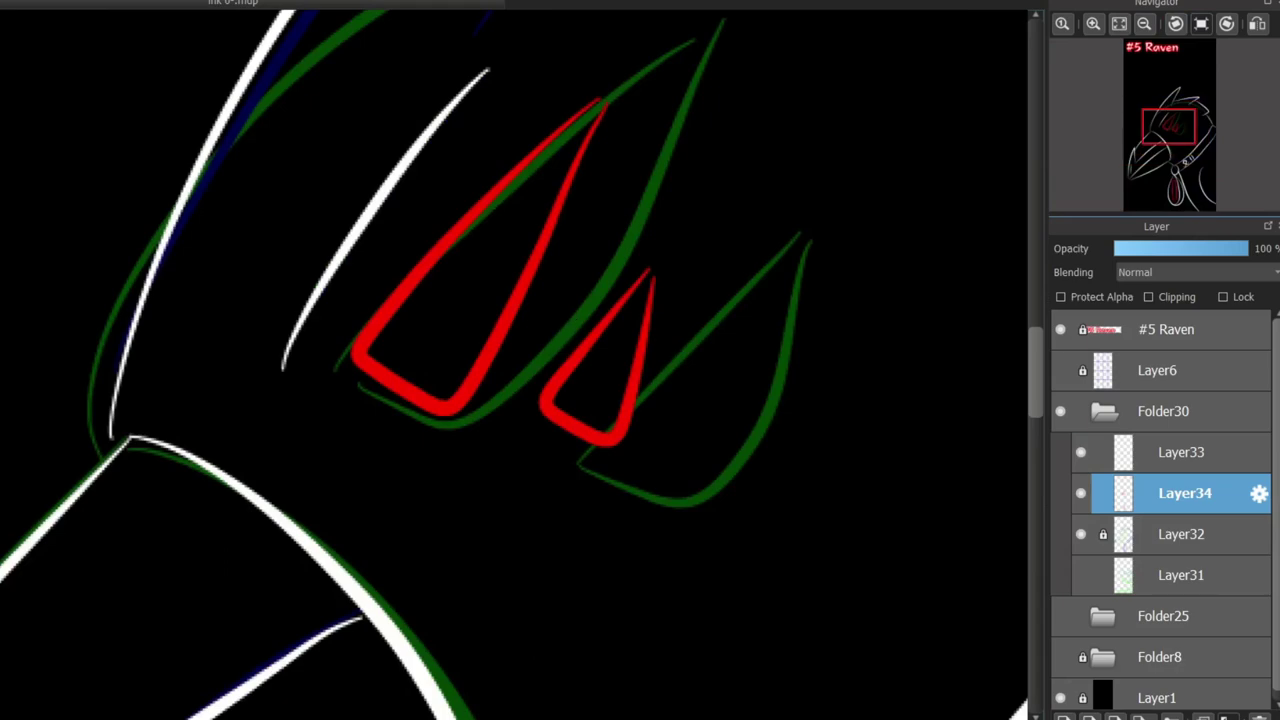
pyautogui.scroll(2, 354, 313)
pyautogui.moveTo(444, 309)
pyautogui.mouseDown()
pyautogui.moveTo(513, 394)
pyautogui.moveTo(518, 382)
pyautogui.mouseUp()
pyautogui.hotkey('ctrl', 'z')
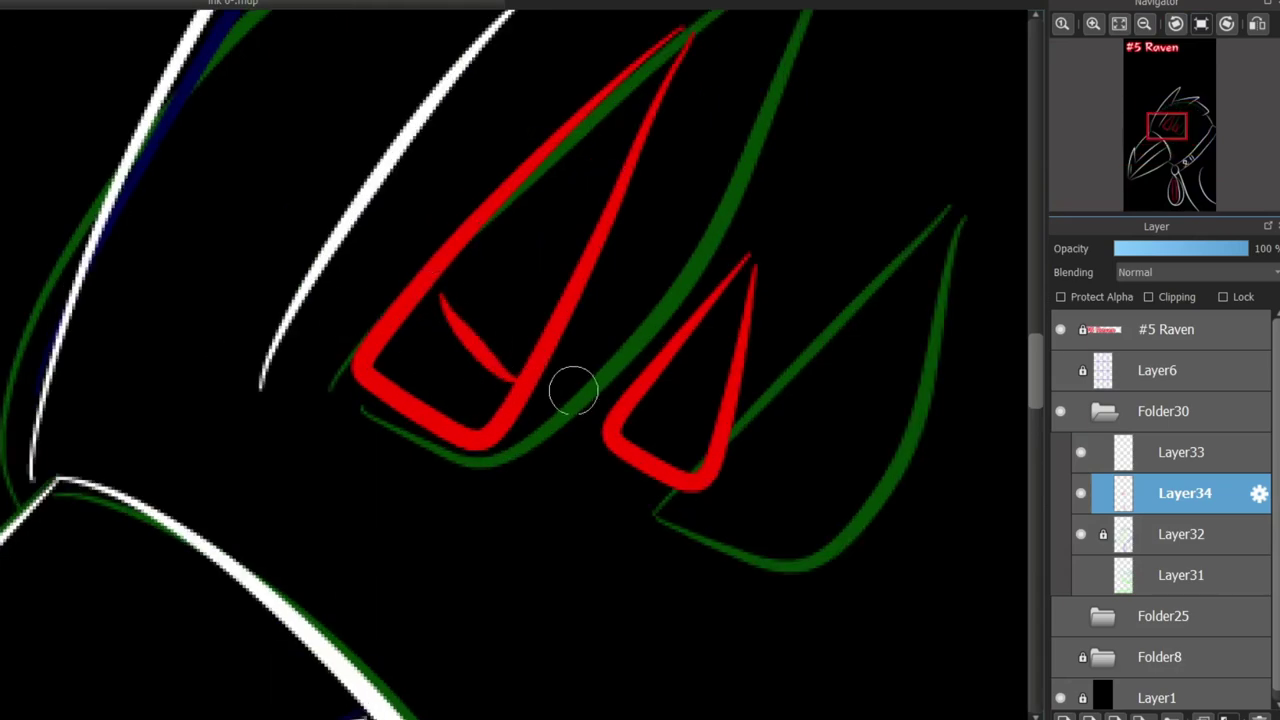
pyautogui.moveTo(659, 398); pyautogui.dragTo(720, 434)
pyautogui.scroll(-3, 617, 363)
pyautogui.moveTo(1149, 162); pyautogui.dragTo(1167, 164)
pyautogui.scroll(1, 218, 356)
pyautogui.hotkey('ctrl', 'z')
pyautogui.moveTo(92, 505); pyautogui.dragTo(195, 461)
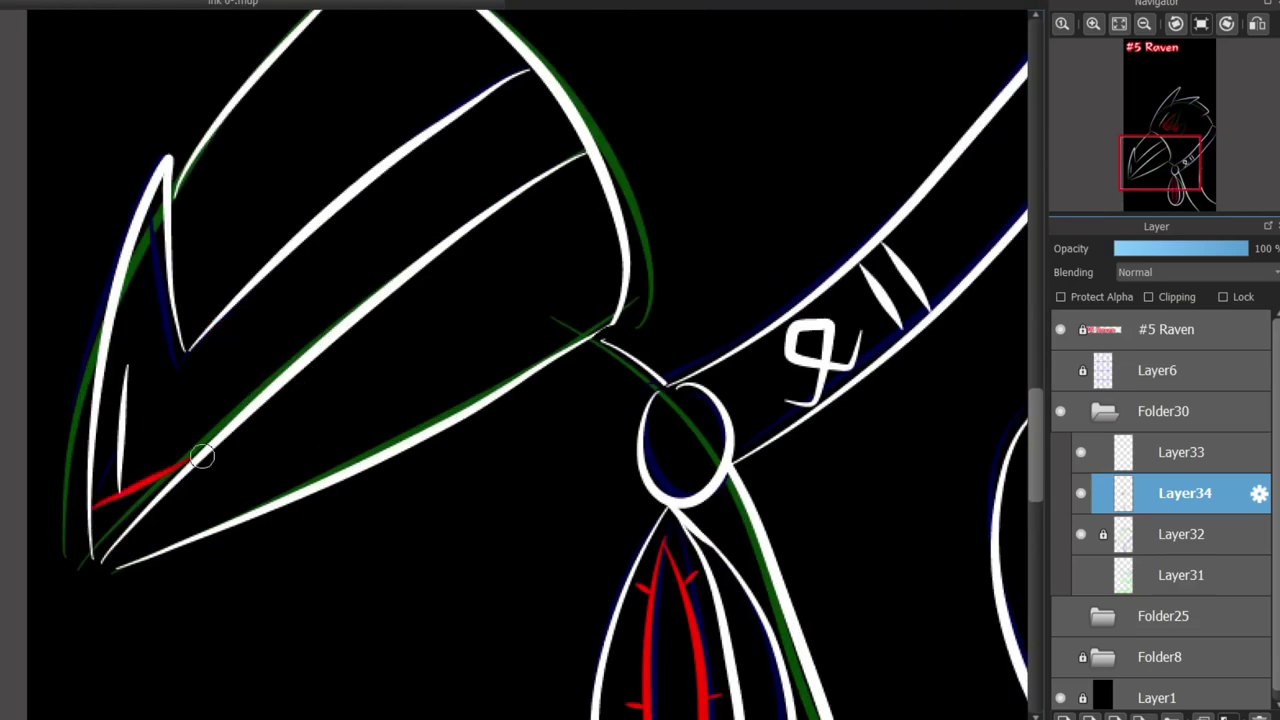
pyautogui.hotkey('ctrl', 'z')
# Collapse Folder30 and switch visibility between it and Folder25 to compare the two raven designs.
pyautogui.moveTo(1163, 167)
pyautogui.mouseDown()
pyautogui.moveTo(1178, 131)
pyautogui.moveTo(1186, 179)
pyautogui.moveTo(1172, 124)
pyautogui.mouseUp()
pyautogui.scroll(-5, 840, 250)
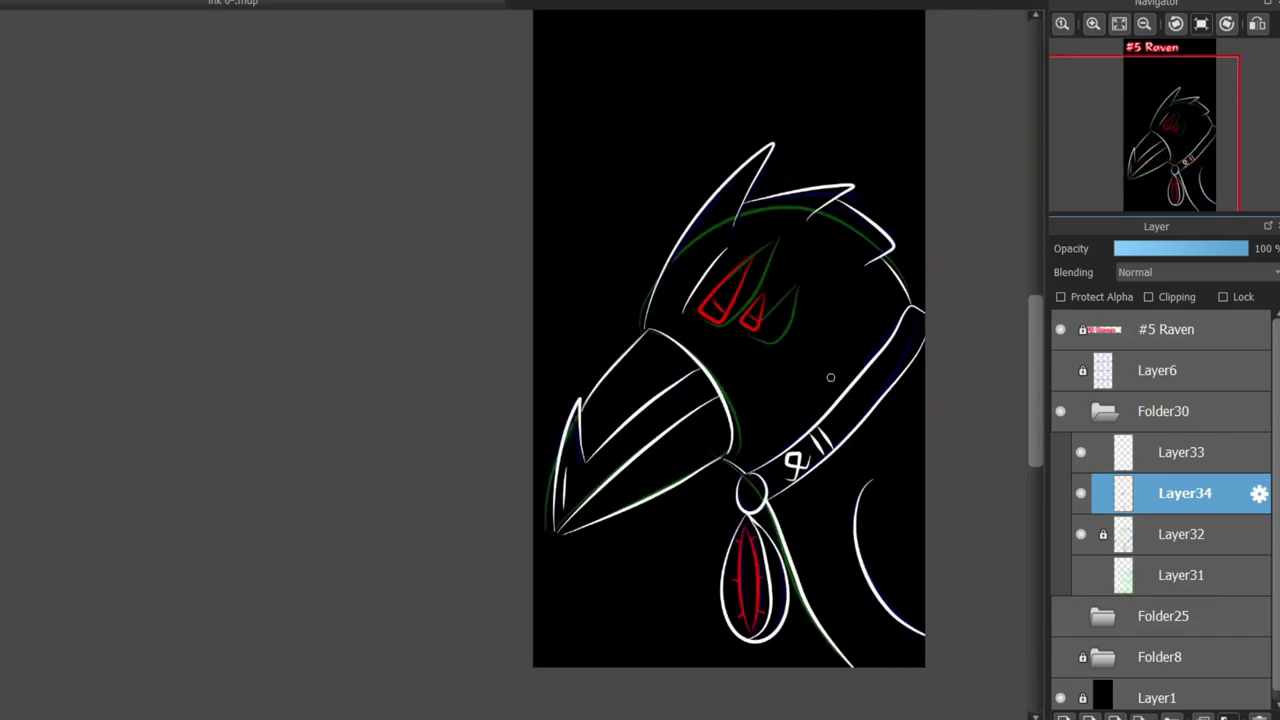
pyautogui.click(1176, 132)
pyautogui.click(1103, 411)
pyautogui.click(1060, 411)
pyautogui.click(1060, 452)
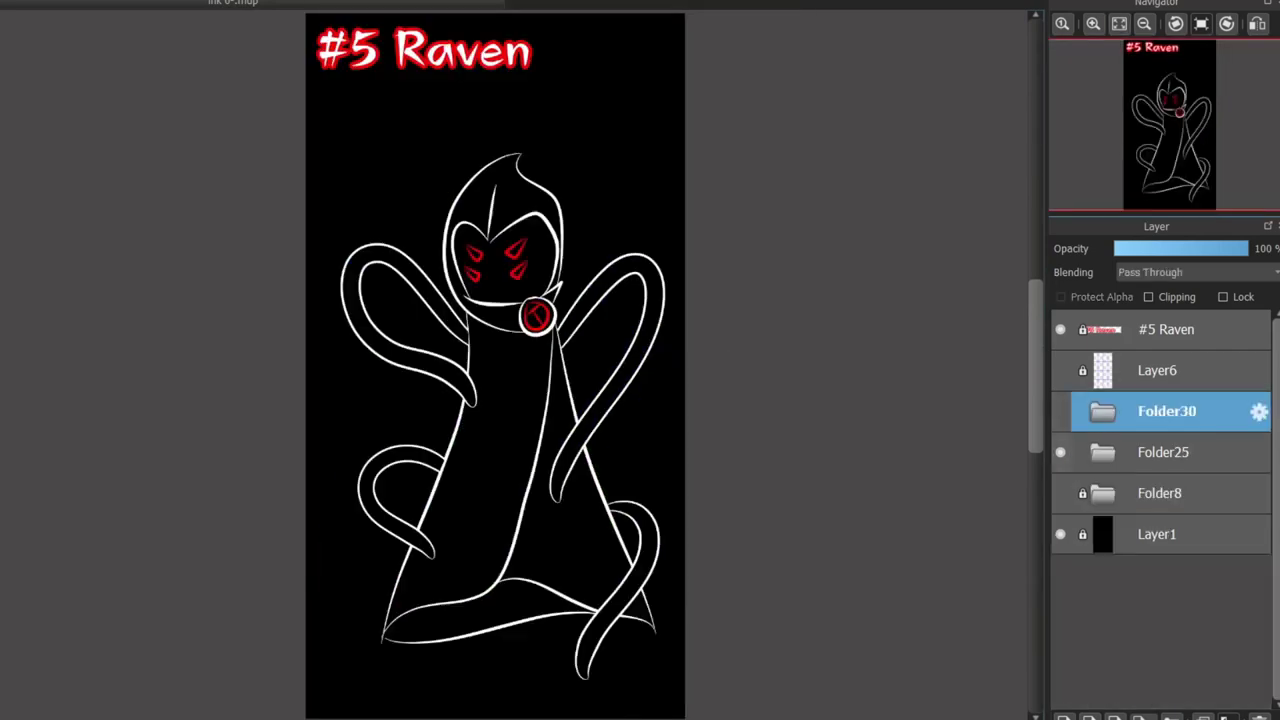
pyautogui.click(1060, 452)
pyautogui.click(1060, 411)
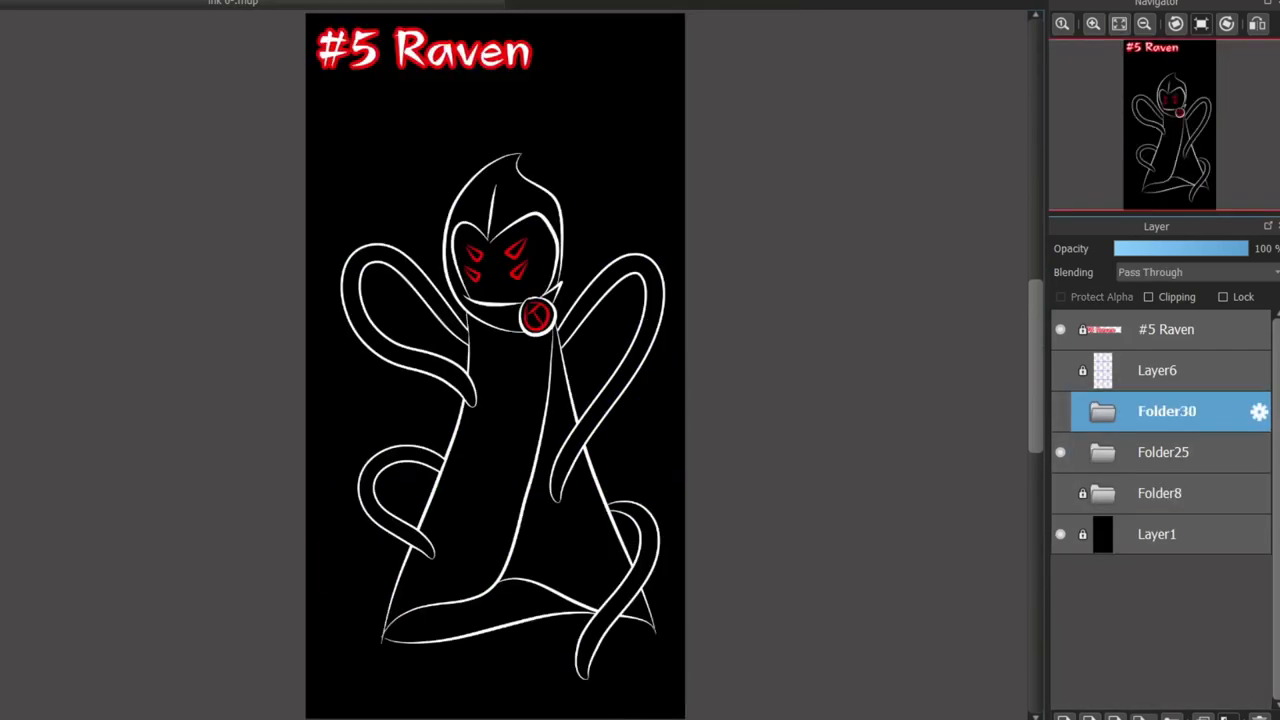